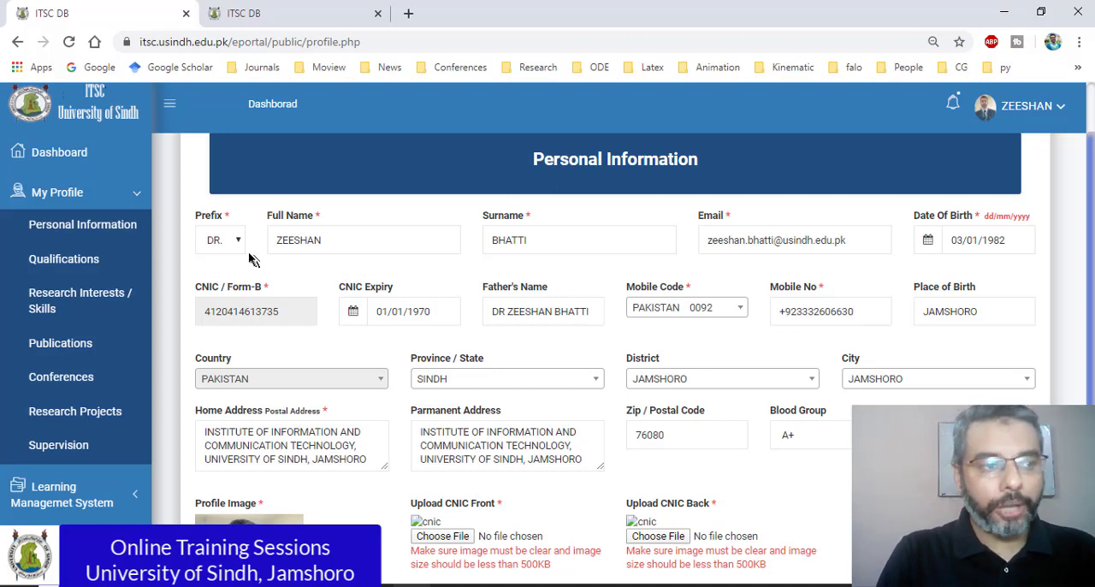
scroll(383, 266, "up", 1)
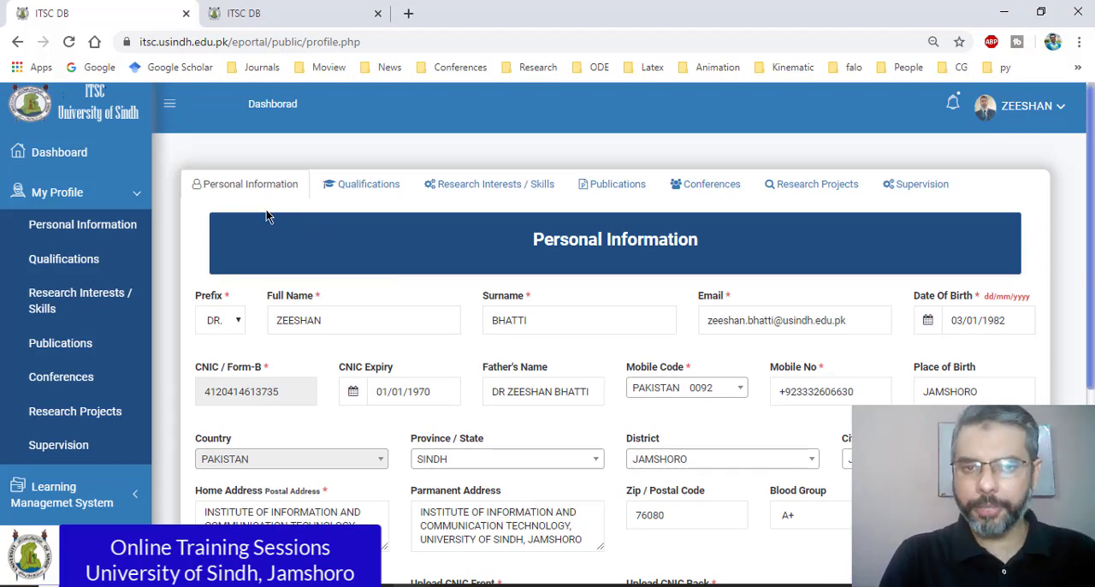
scroll(266, 214, "down", 2)
scroll(240, 242, "up", 1)
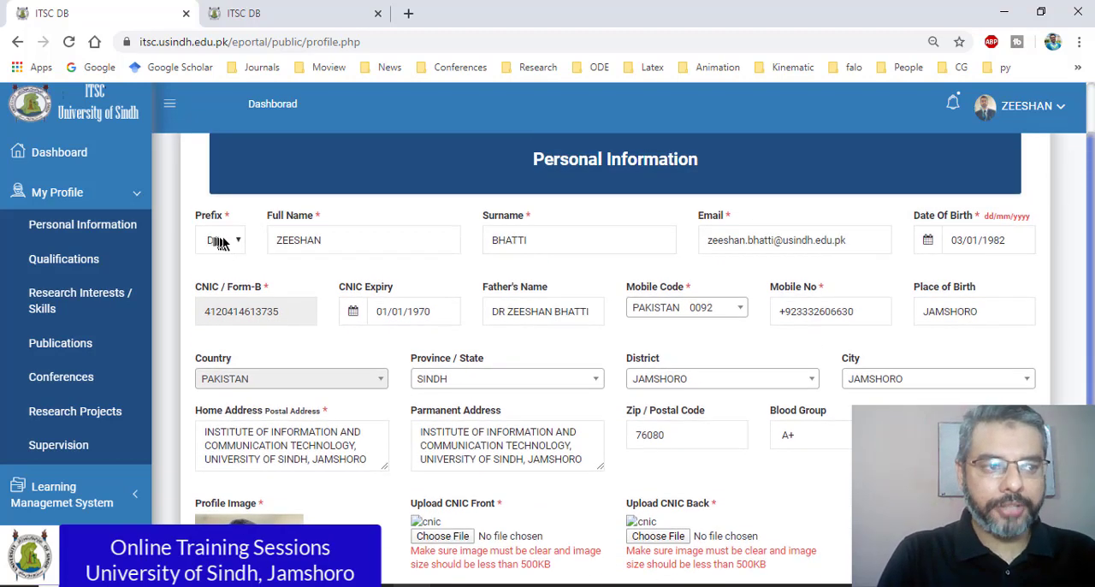
left_click(220, 243)
left_click(238, 243)
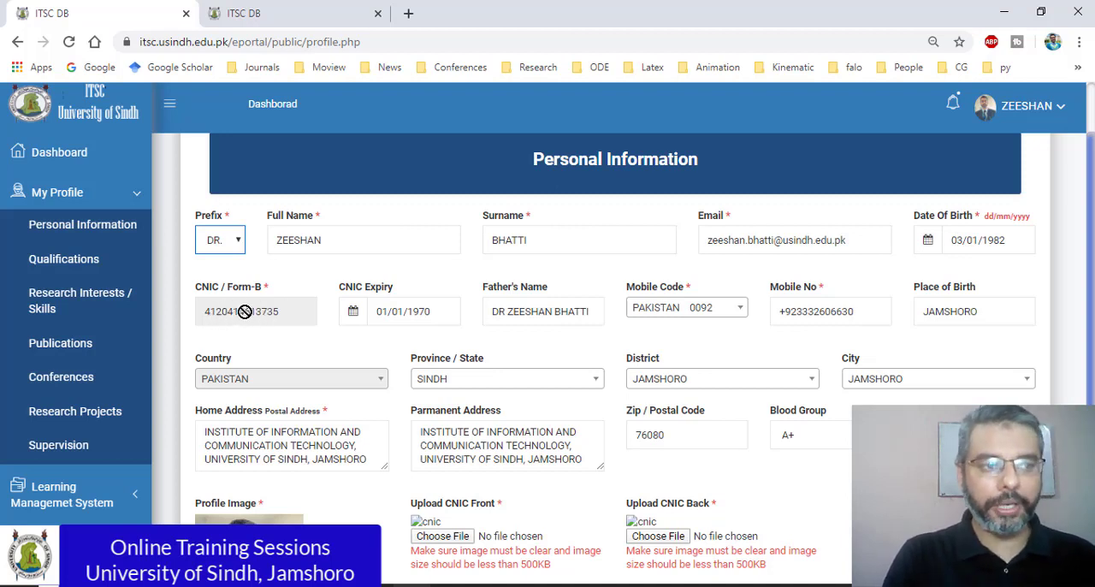
Step: Set the CNIC expiry date to 22/11/2021 in the personal information form
left_click(446, 313)
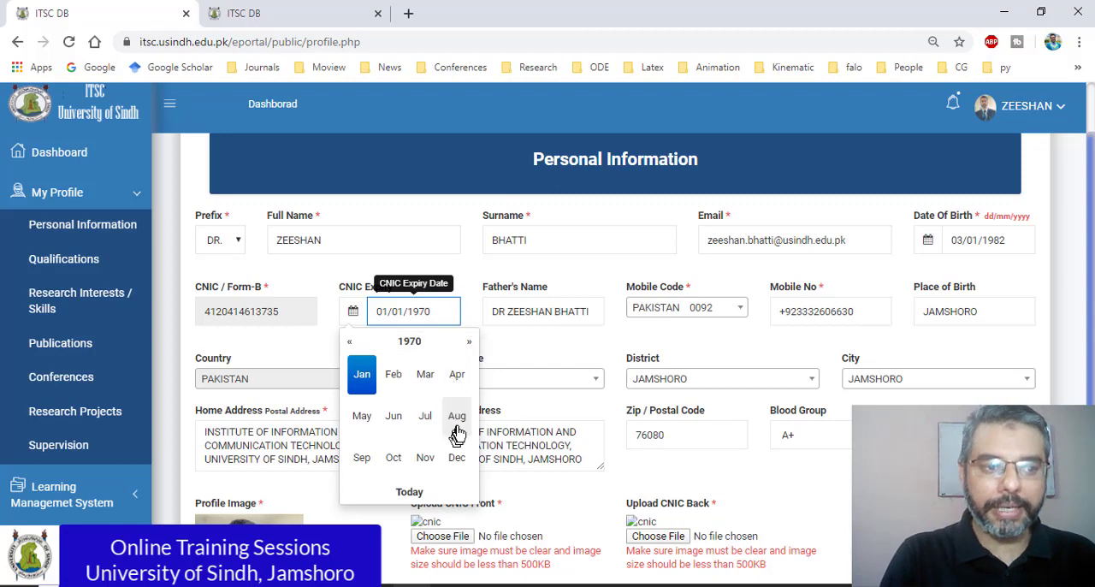
left_click(408, 344)
left_click(469, 343)
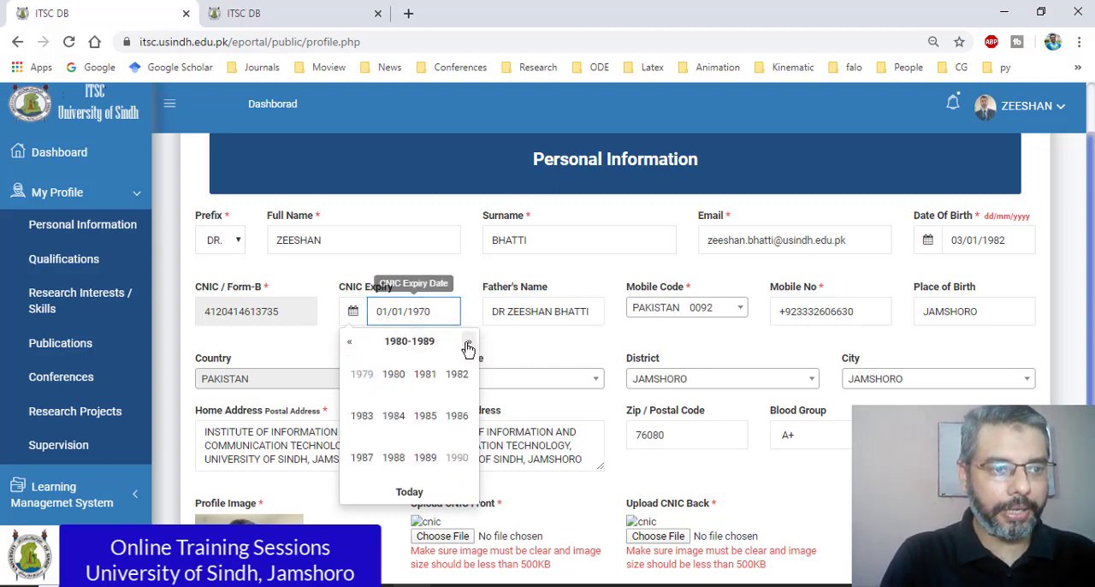
left_click(468, 343)
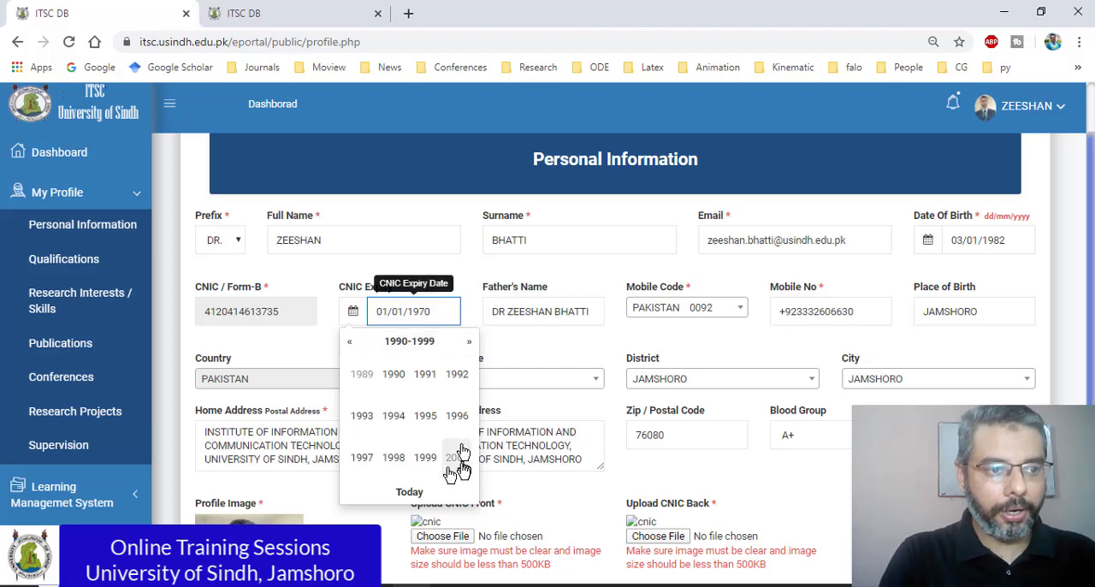
left_click(469, 343)
left_click(469, 342)
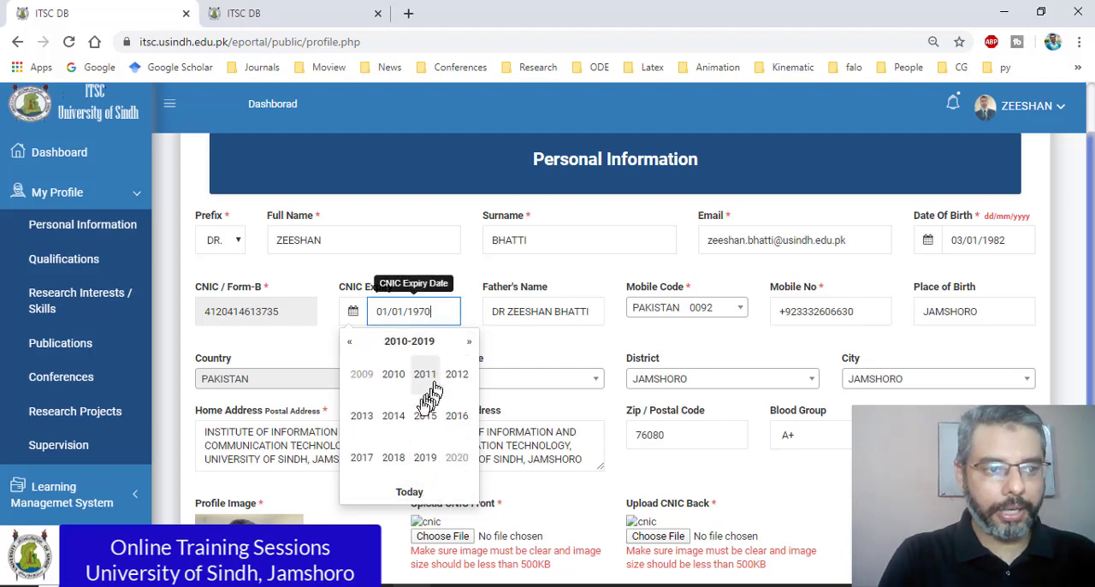
left_click(468, 342)
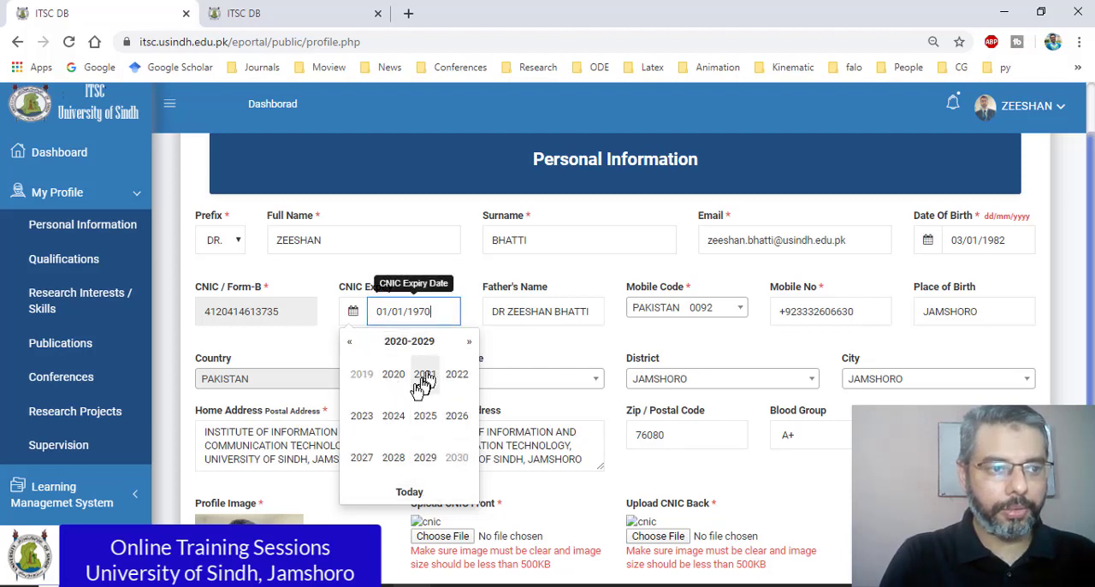
left_click(423, 381)
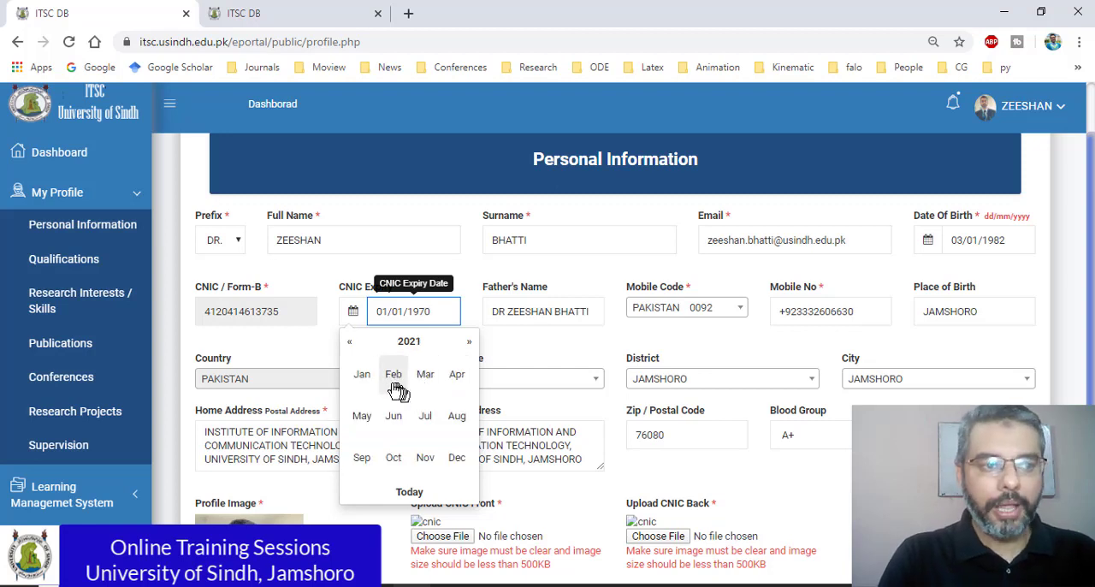
left_click(426, 457)
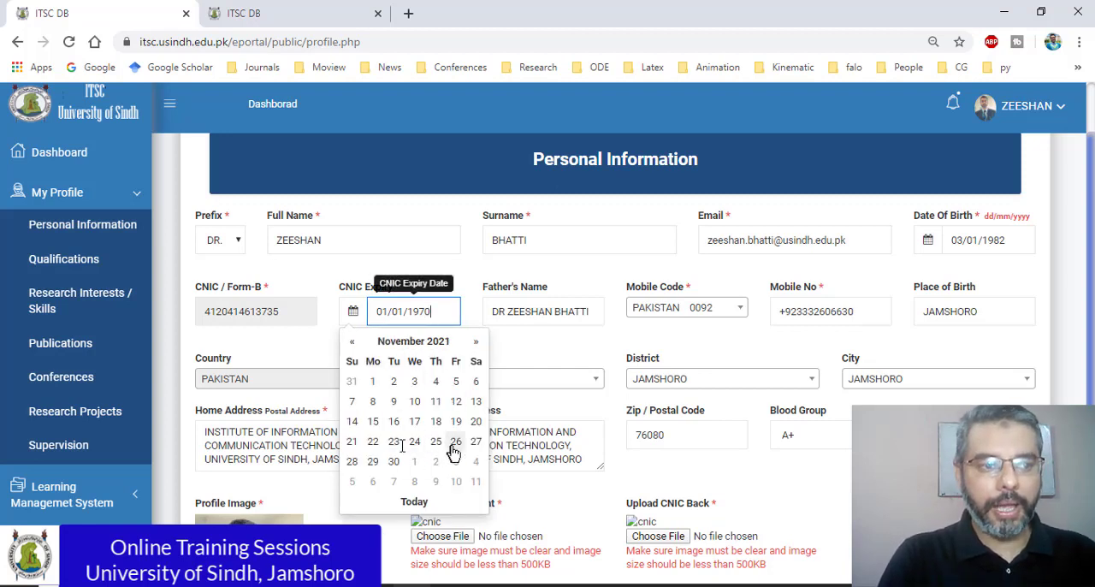
left_click(373, 441)
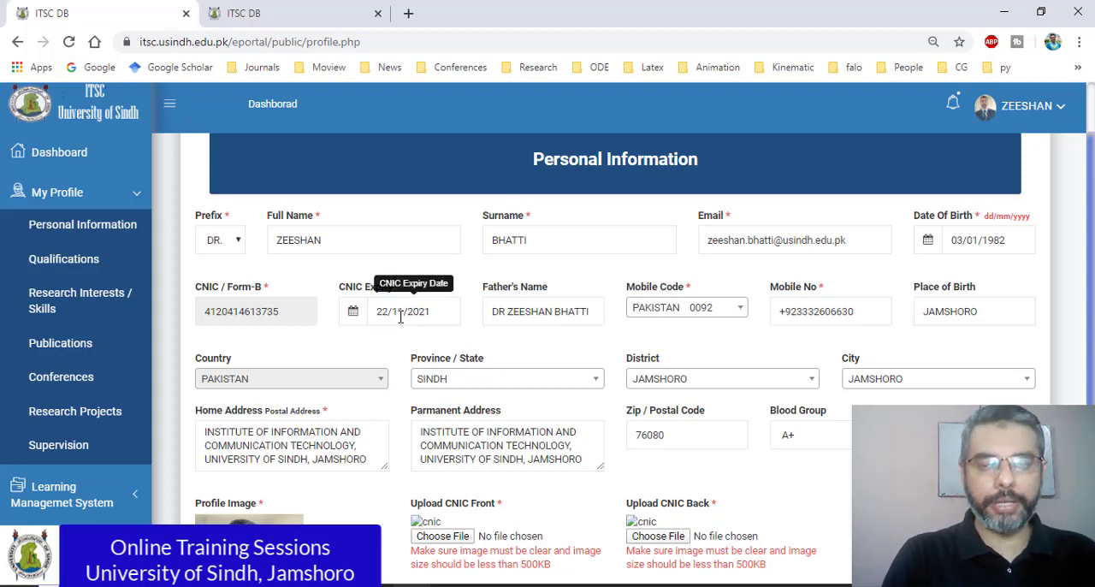
Step: Set the CNIC expiry date to 17/01/2024
left_click(353, 313)
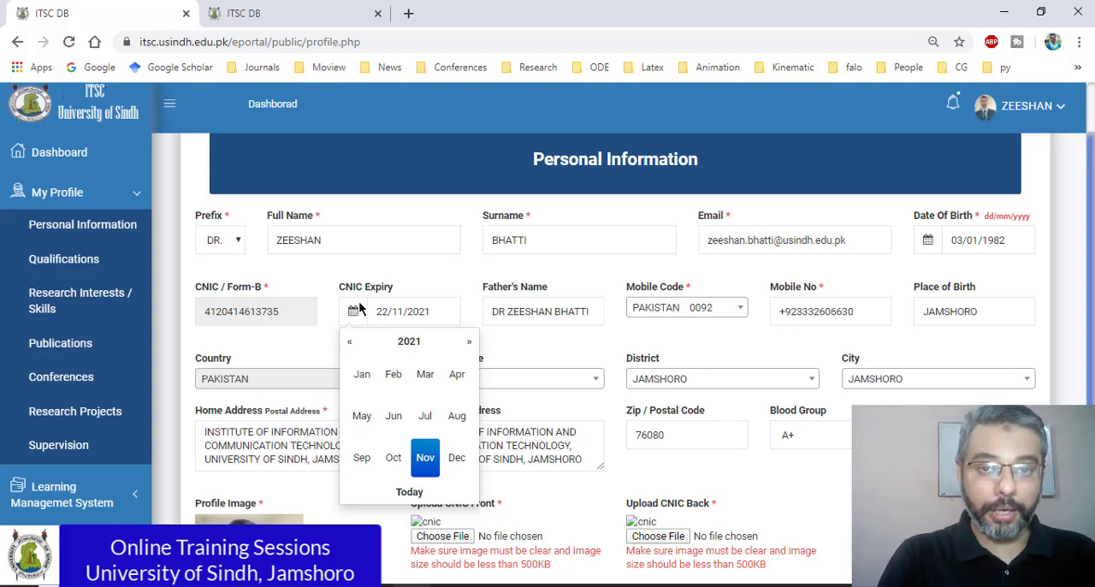
left_click(411, 341)
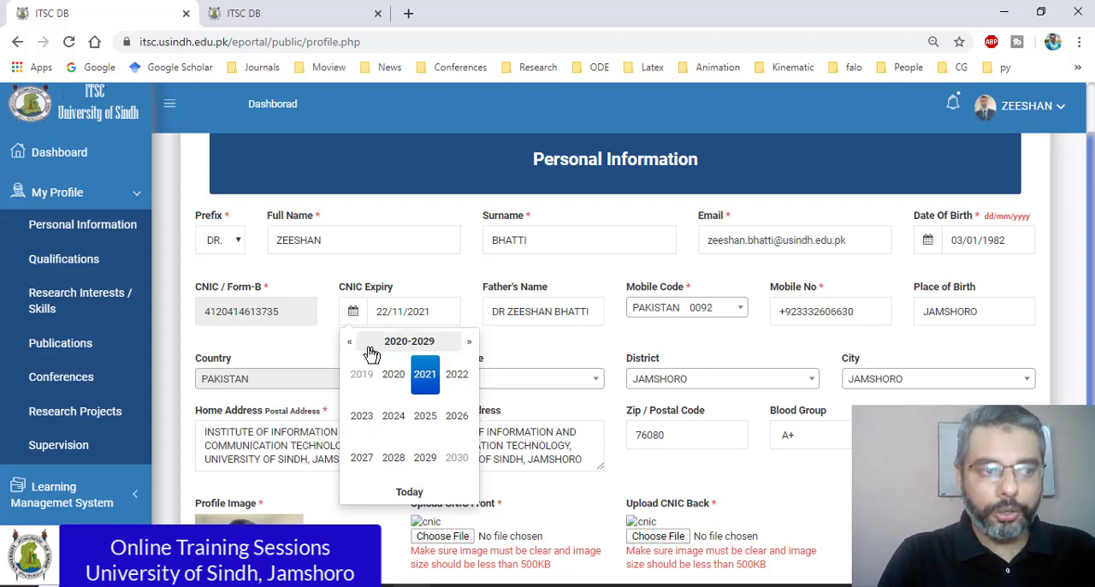
left_click(469, 342)
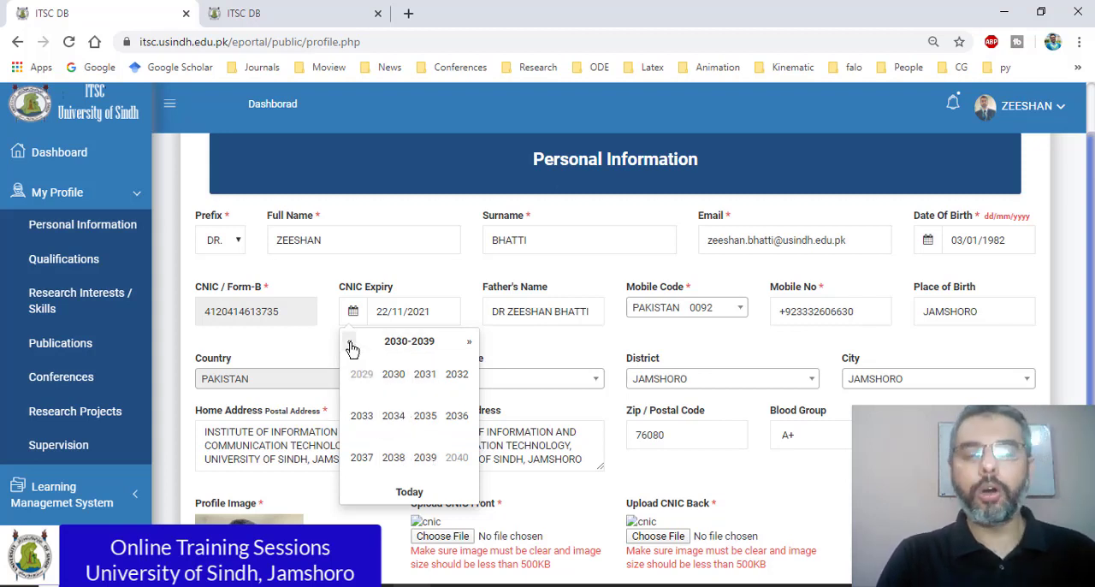
left_click(349, 345)
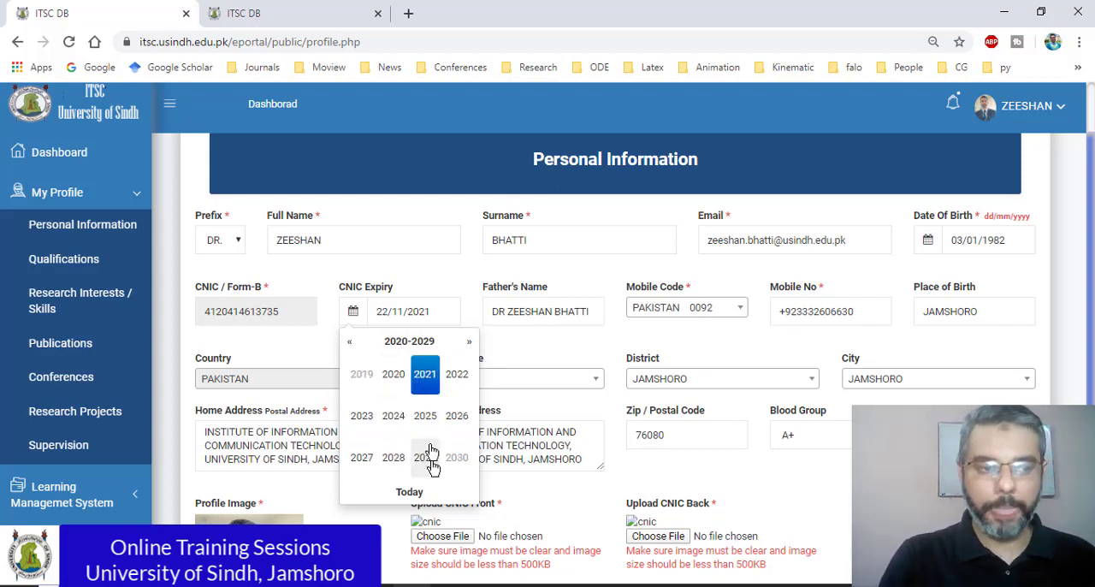
left_click(398, 416)
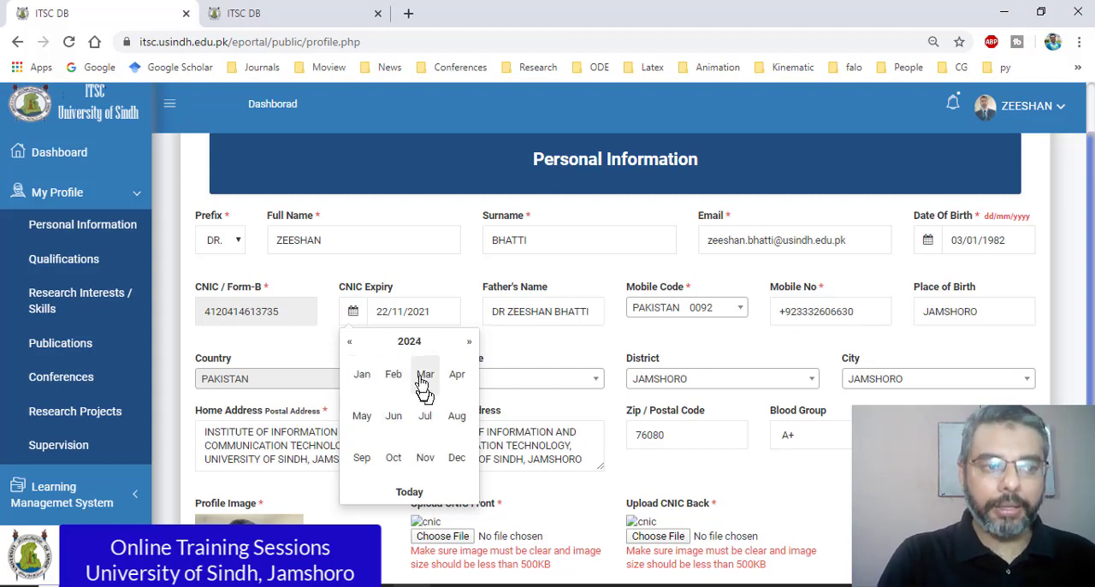
left_click(361, 374)
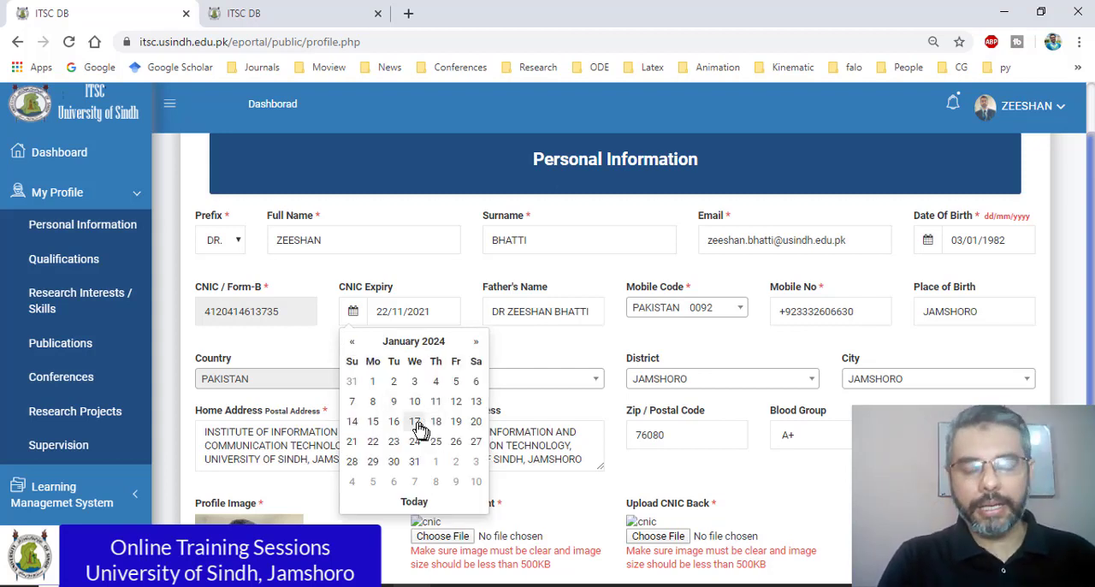
left_click(415, 421)
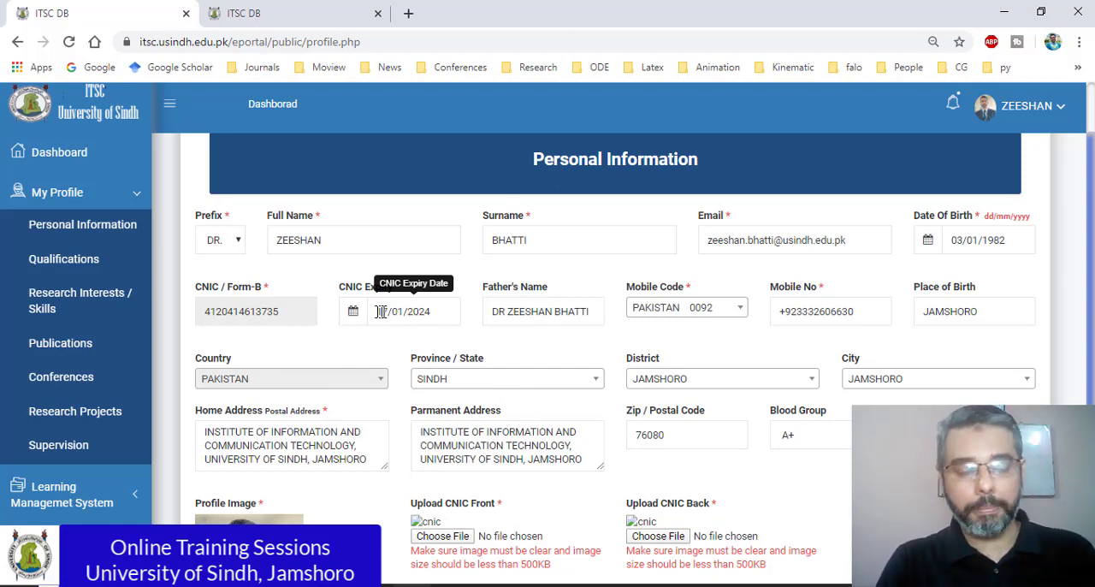
Step: Review the father's name, mobile code and number, place of birth, and home and permanent address entries in the form
left_click(423, 313)
left_click(515, 316)
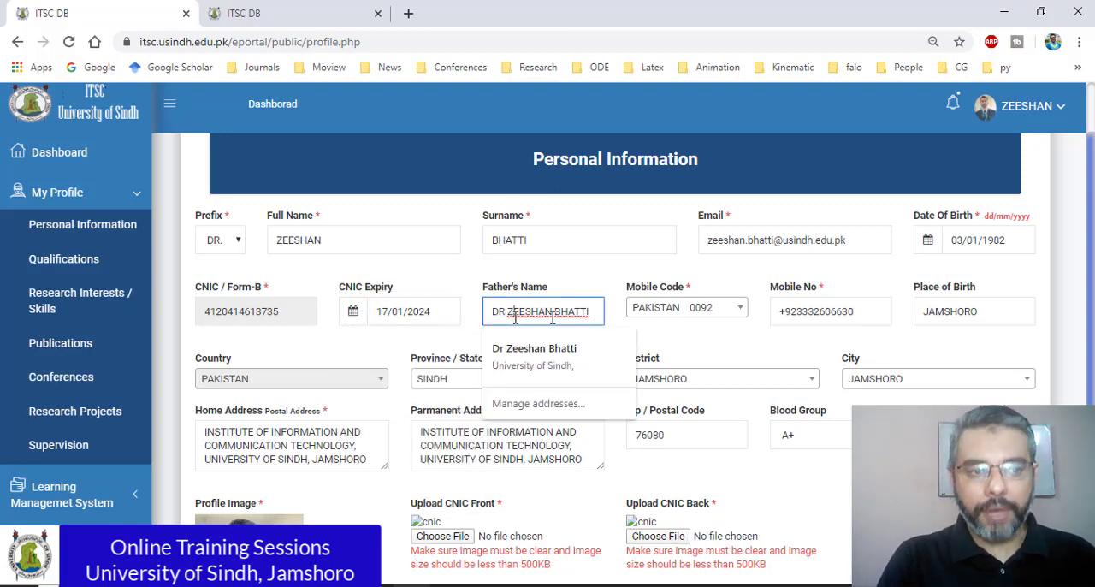
left_click(665, 316)
left_click(872, 313)
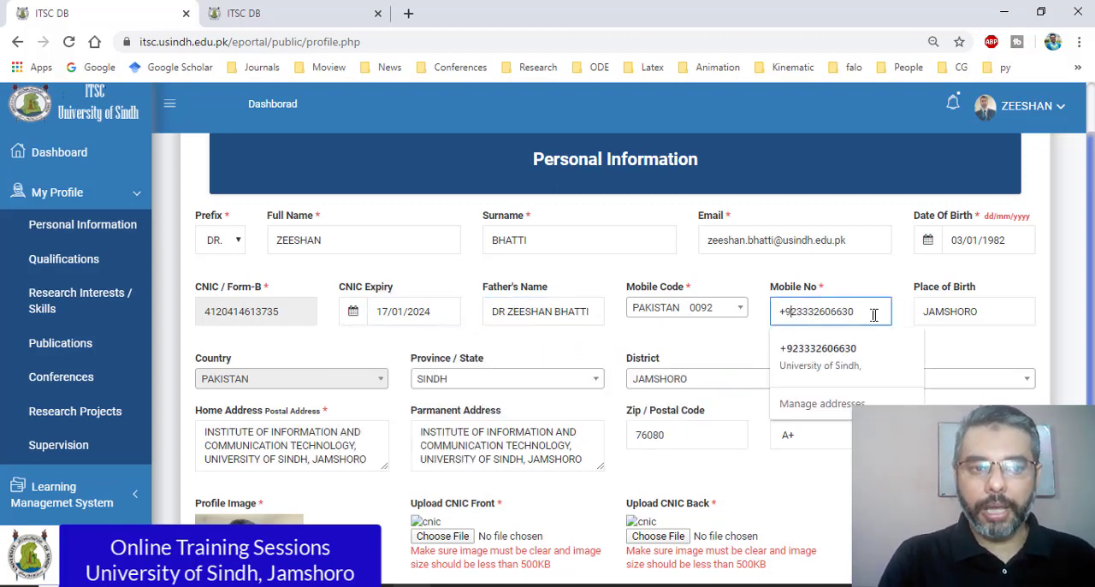
left_click(964, 313)
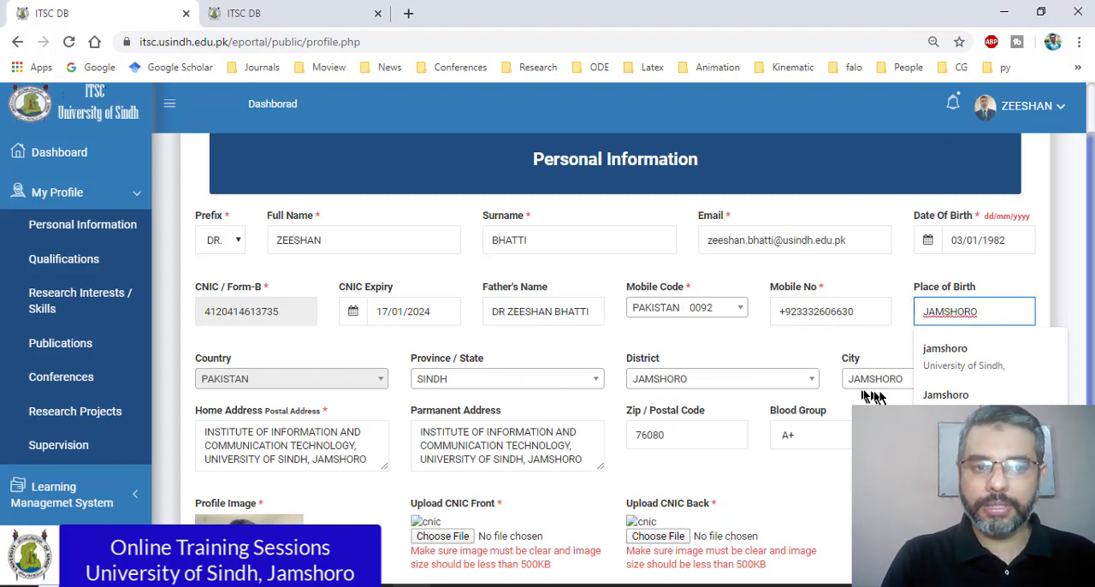
left_click(945, 445)
scroll(351, 336, "down", 2)
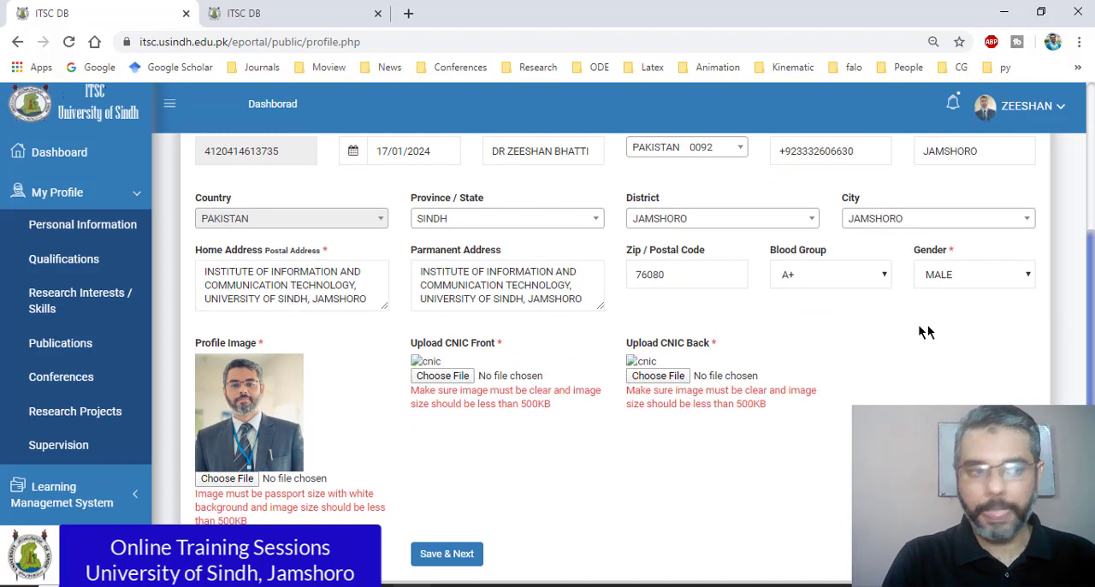
left_click(312, 284)
left_click(498, 295)
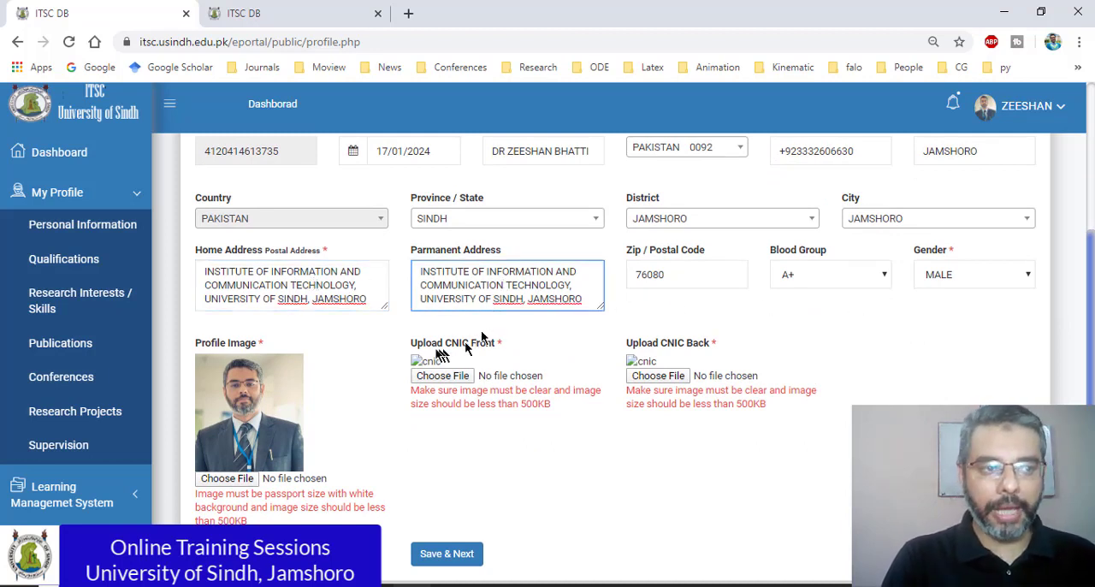
Step: Attach the scanned front of the profile owner's identity card from the Scaned Documents folder as the CNIC front image
scroll(667, 356, "down", 1)
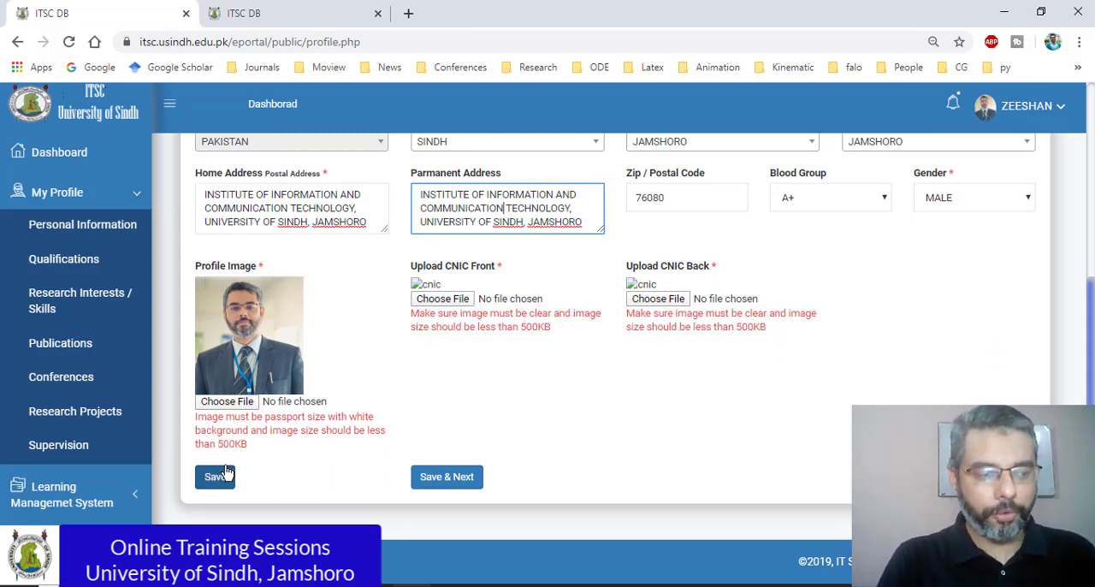
left_click(505, 299)
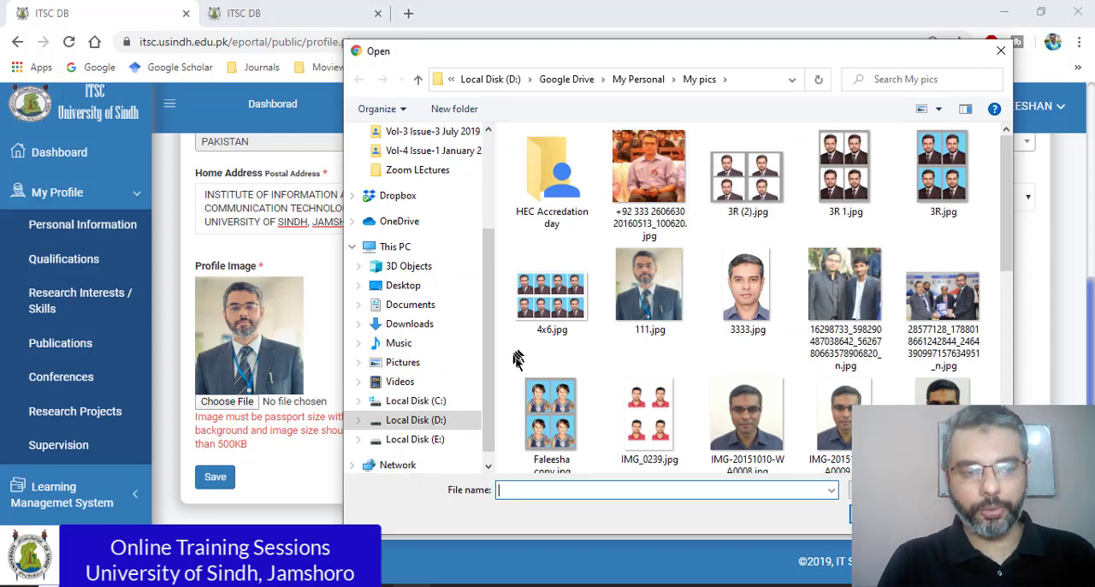
left_click(639, 80)
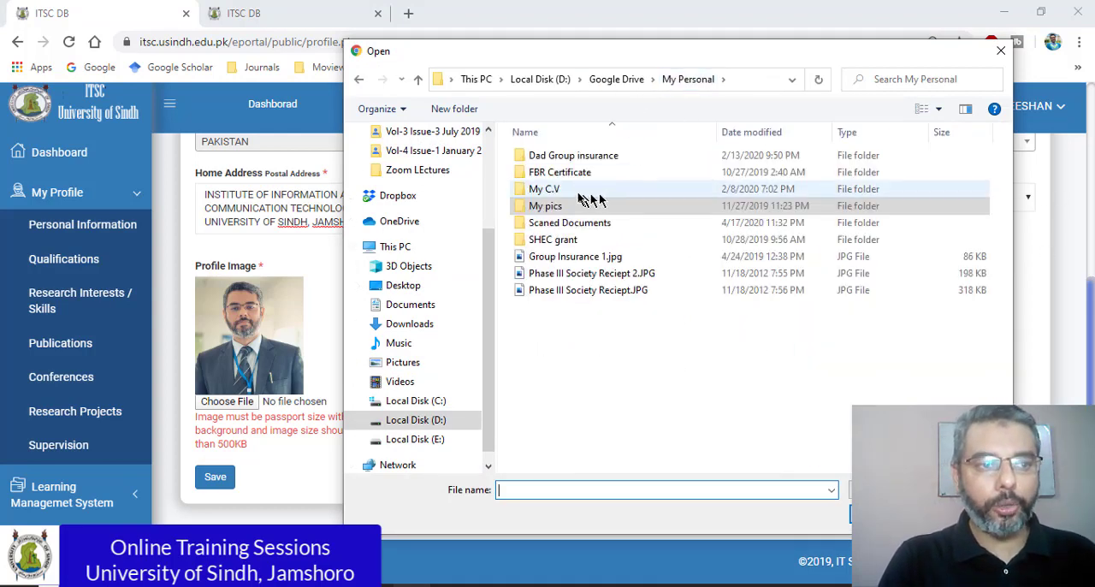
double_click(596, 223)
scroll(744, 300, "down", 10)
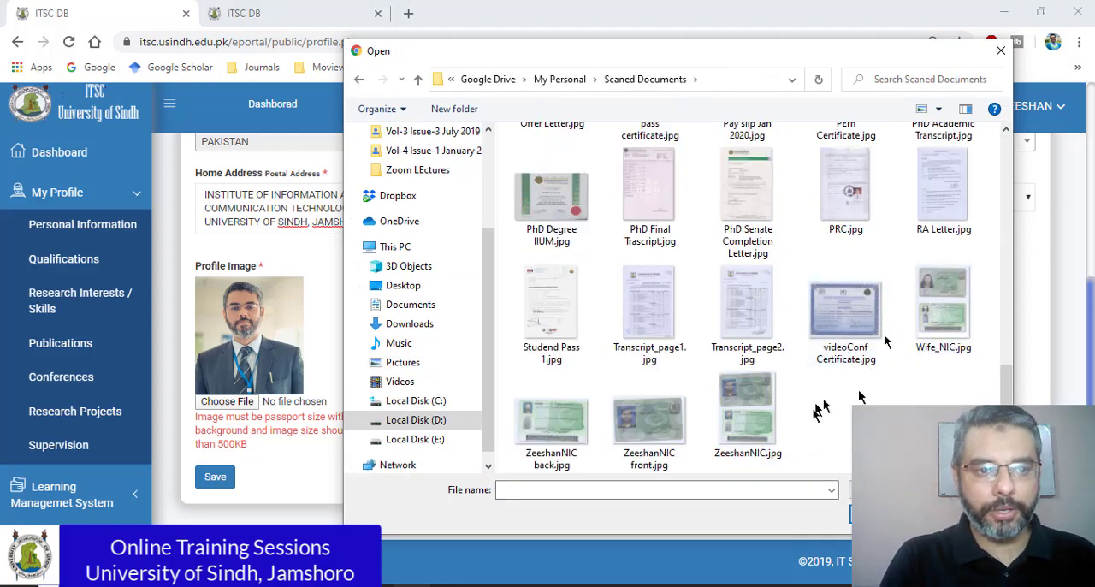
left_click(614, 440)
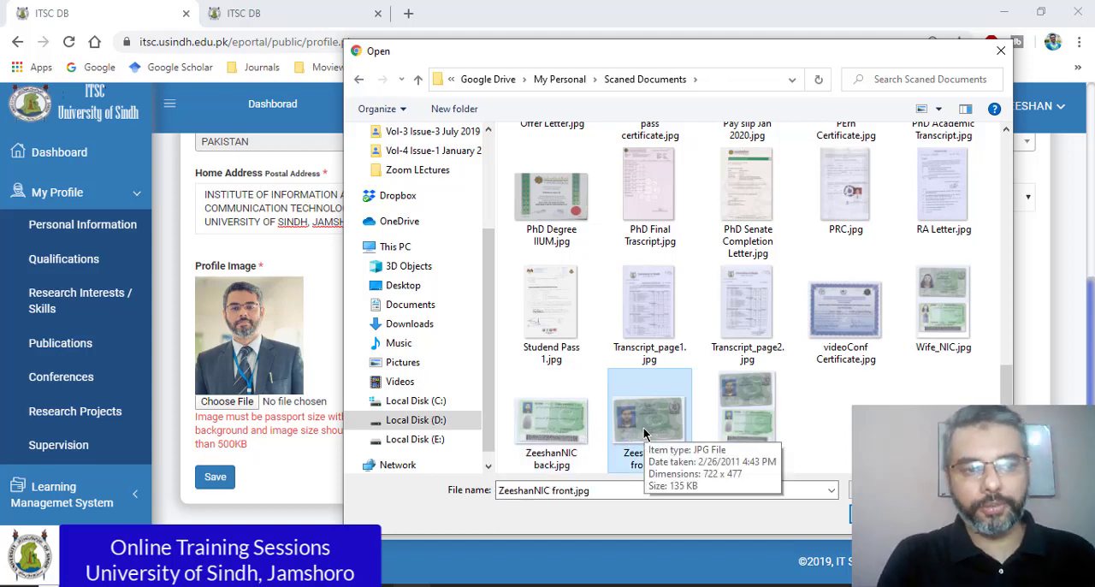
double_click(645, 428)
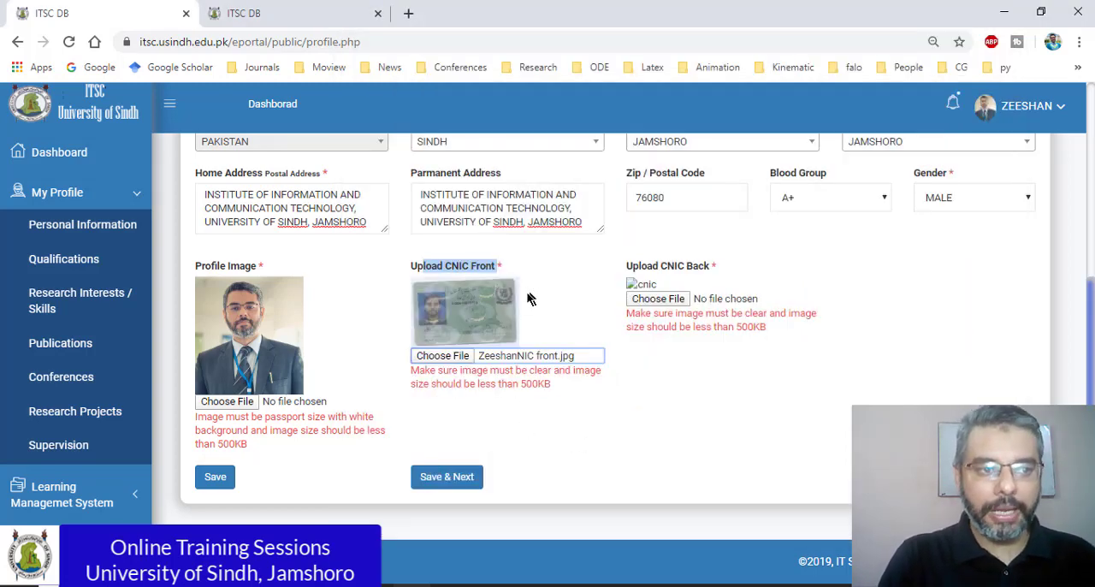
Step: Attach the scanned back of the same identity card as the CNIC back image and save the personal information
left_click(685, 299)
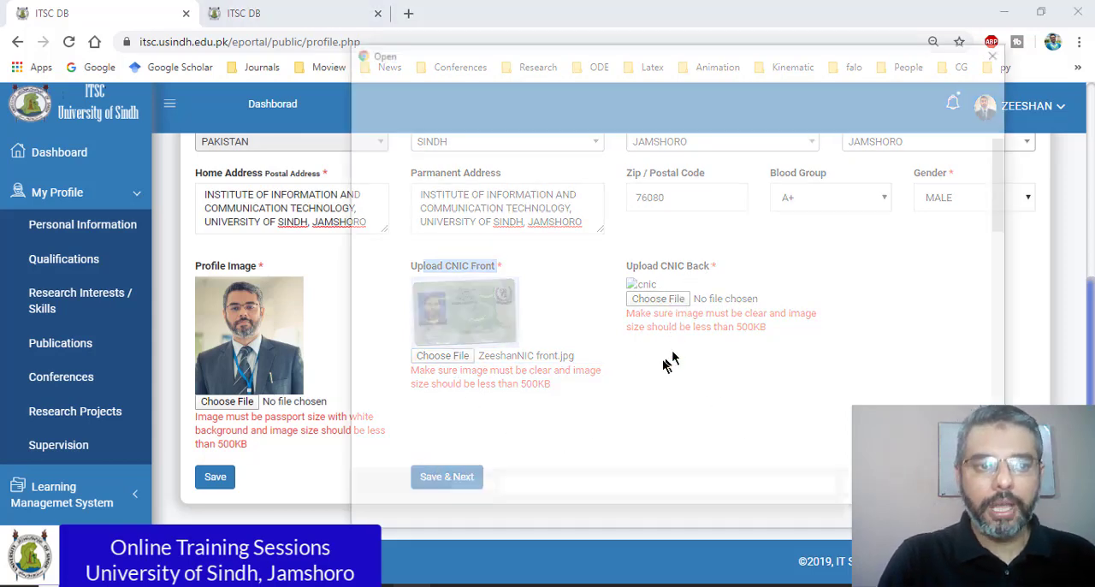
double_click(560, 441)
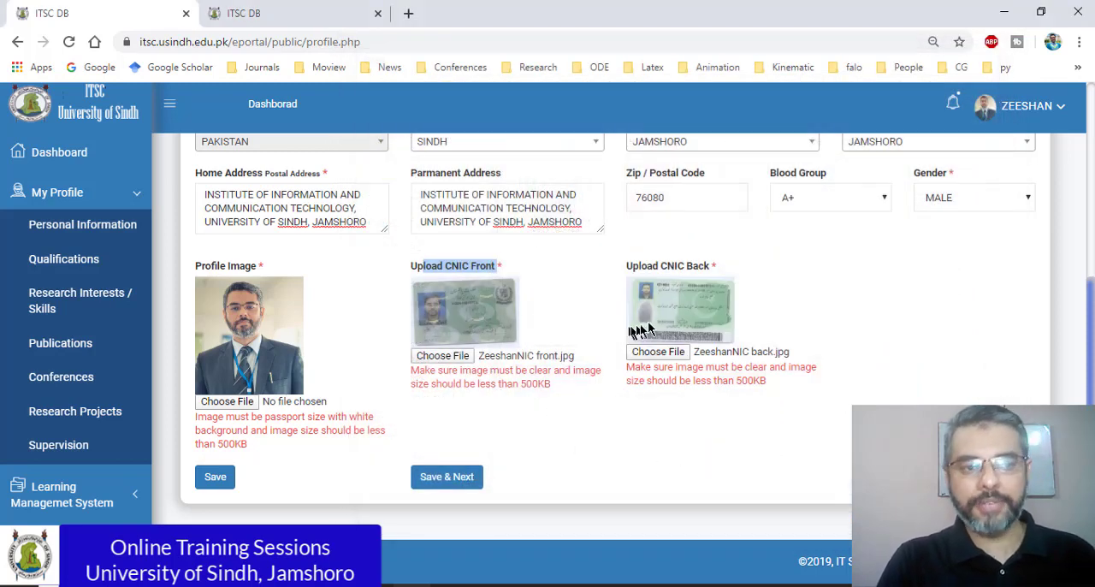
left_click(215, 478)
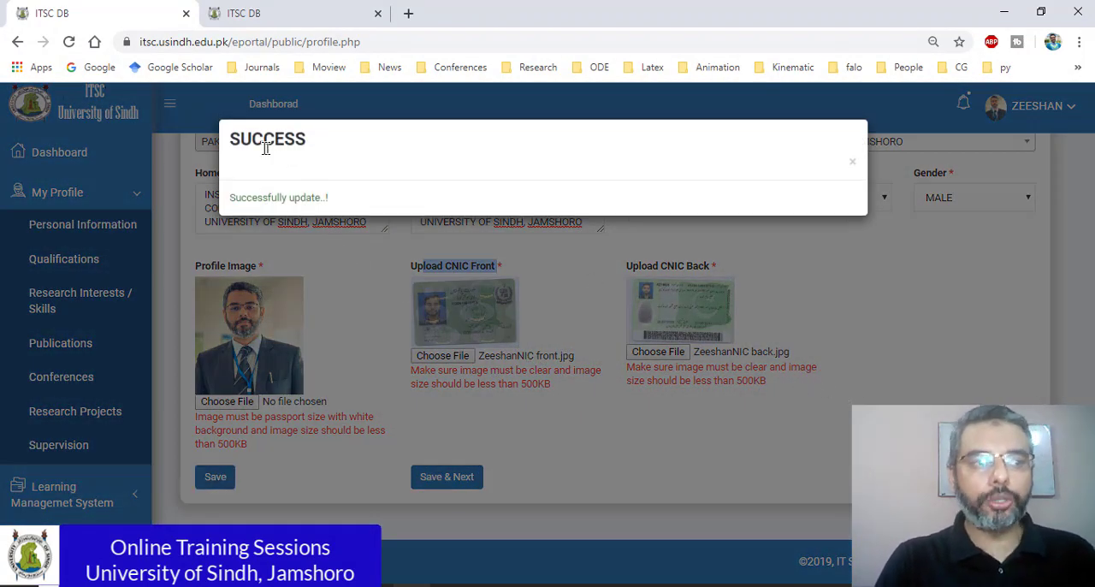
left_click(853, 162)
Step: Save the personal information again and proceed to the Qualifications section of the profile
scroll(900, 337, "down", 1)
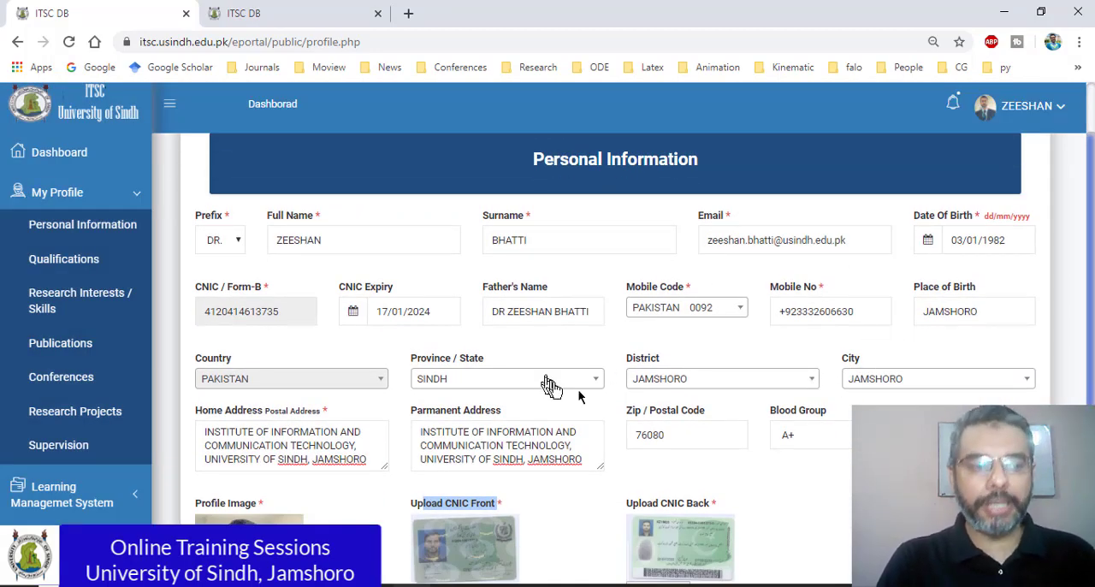
scroll(501, 482, "down", 3)
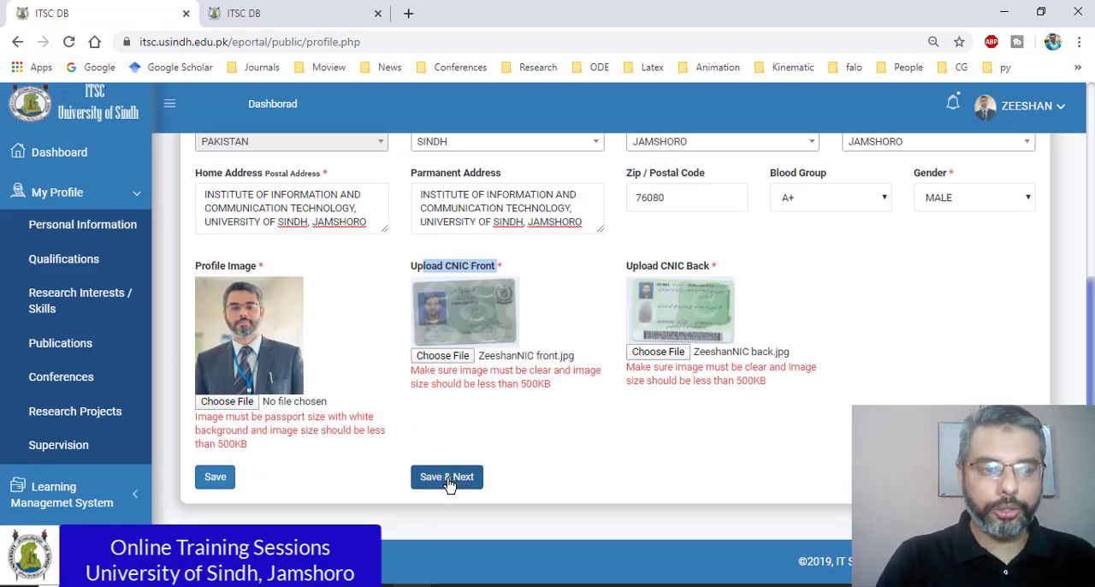
left_click(447, 479)
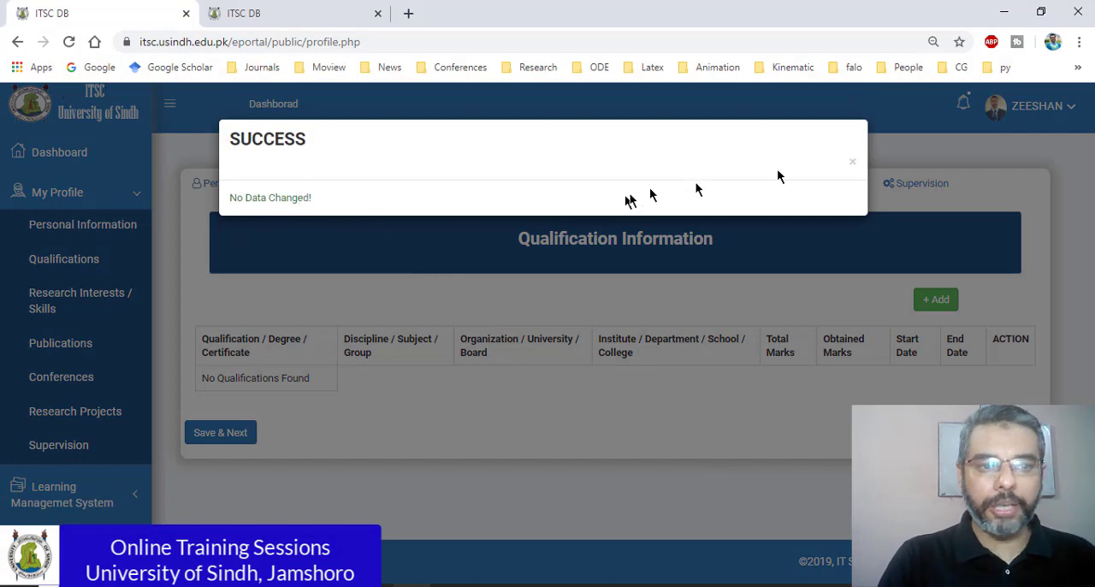
Step: Dismiss the save notice, start a new qualification entry and set its Qualification / Degree / Certificate to PHD
left_click(852, 162)
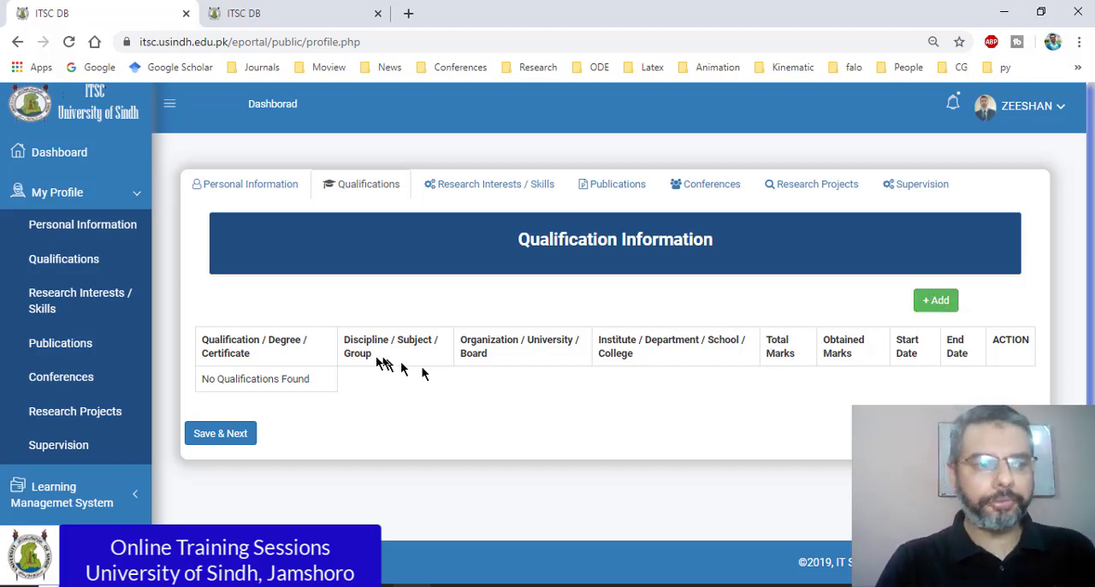
left_click(935, 301)
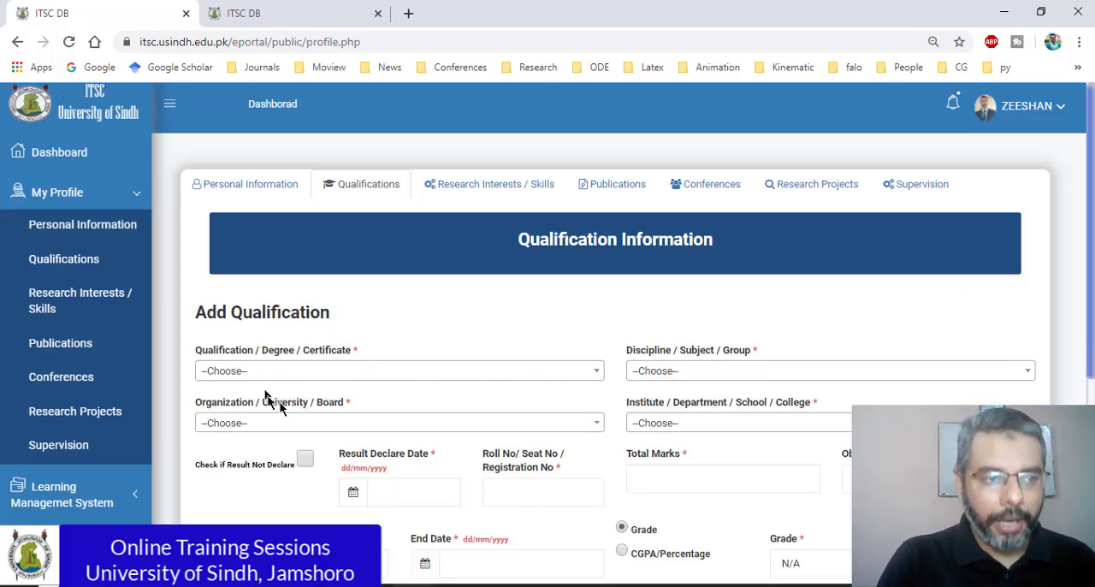
scroll(742, 365, "down", 2)
scroll(776, 379, "down", 2)
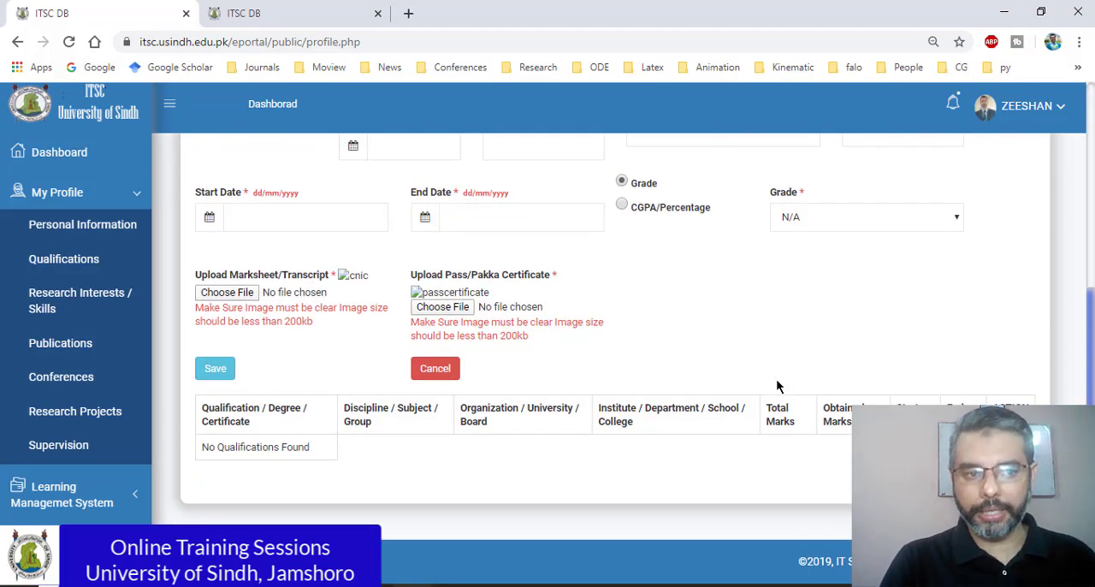
scroll(770, 379, "up", 4)
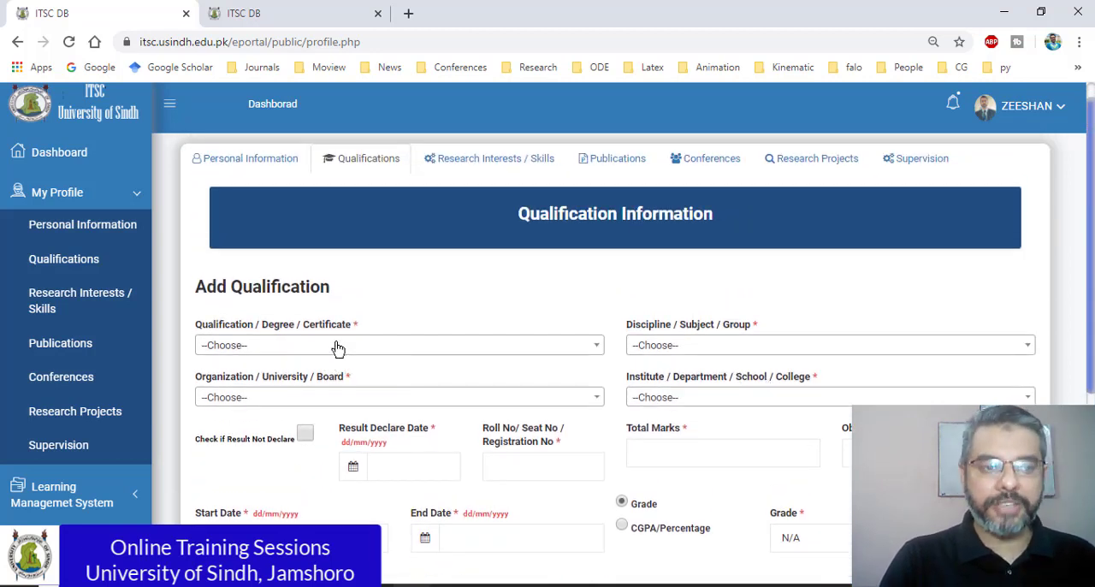
left_click(337, 345)
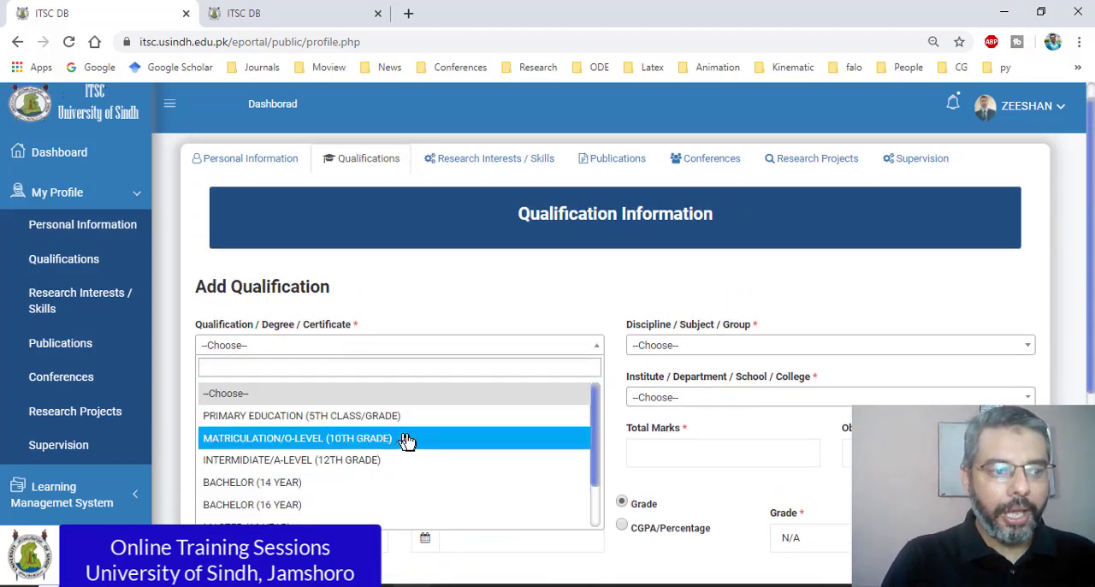
scroll(599, 428, "down", 3)
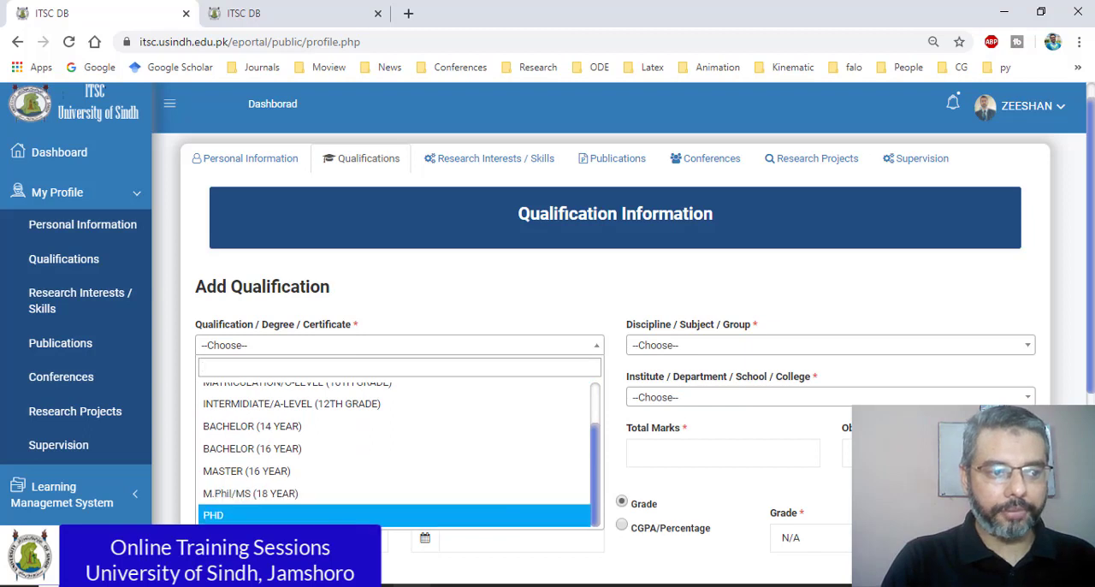
left_click(556, 515)
Step: Set the qualification's Discipline / Subject / Group to INFORMATION TECHNOLOGY, filtering the choices with "in"
left_click(691, 346)
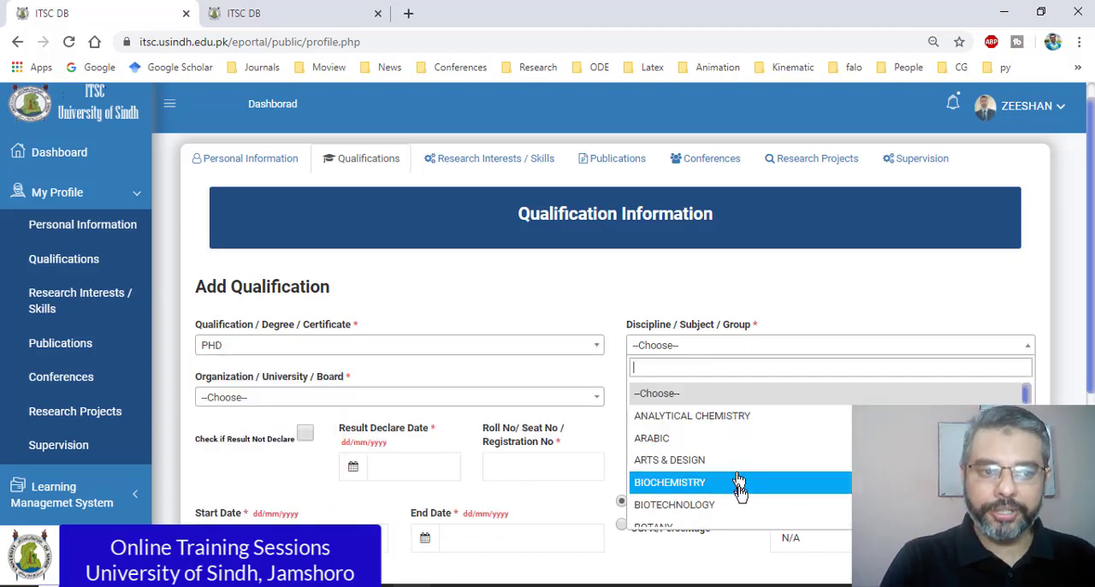
scroll(738, 488, "down", 3)
type("i")
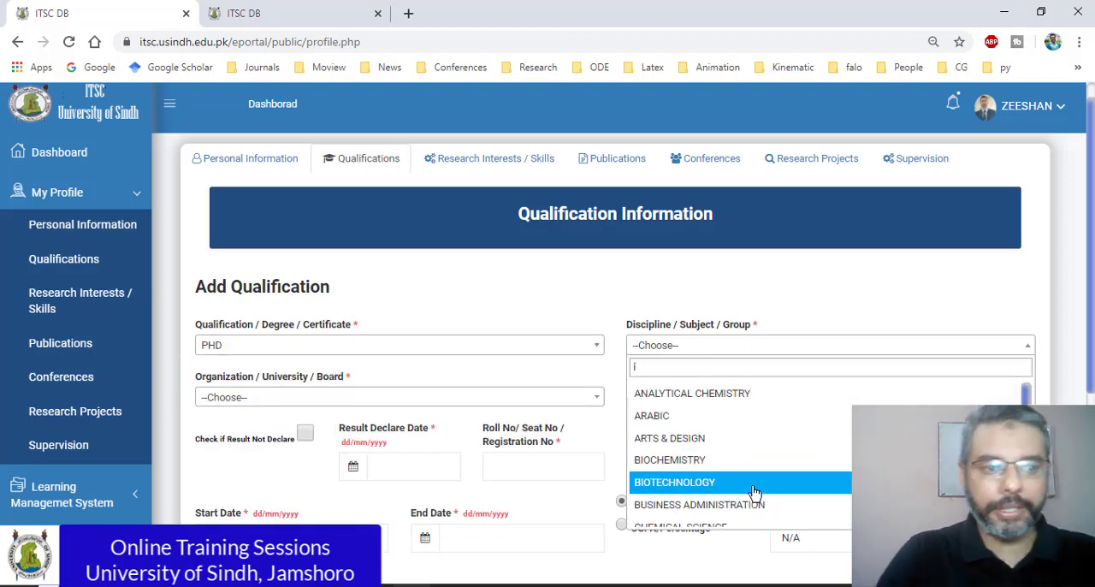
scroll(755, 492, "down", 3)
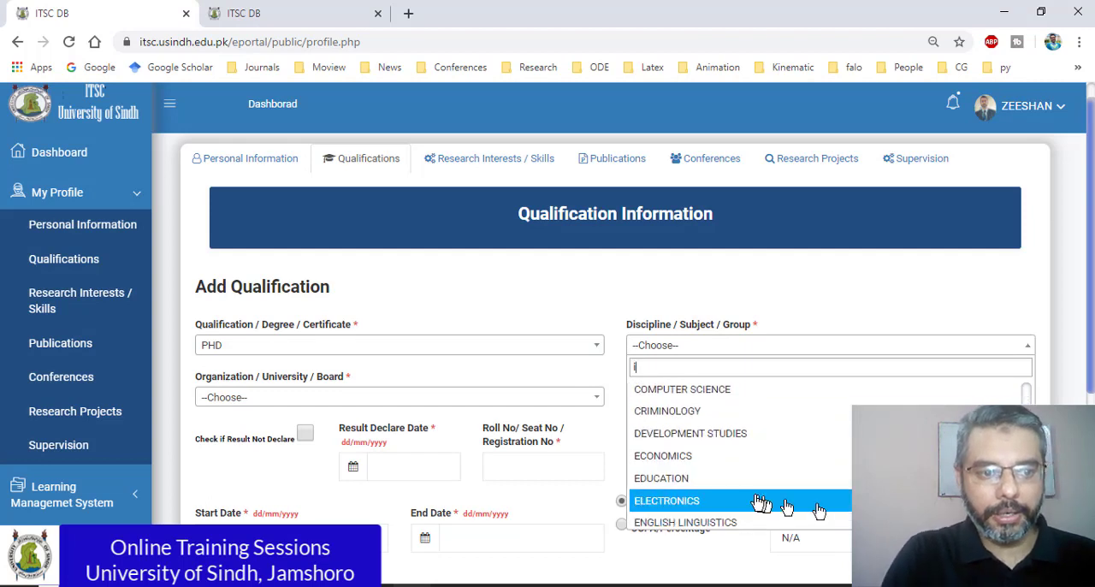
scroll(754, 500, "down", 10)
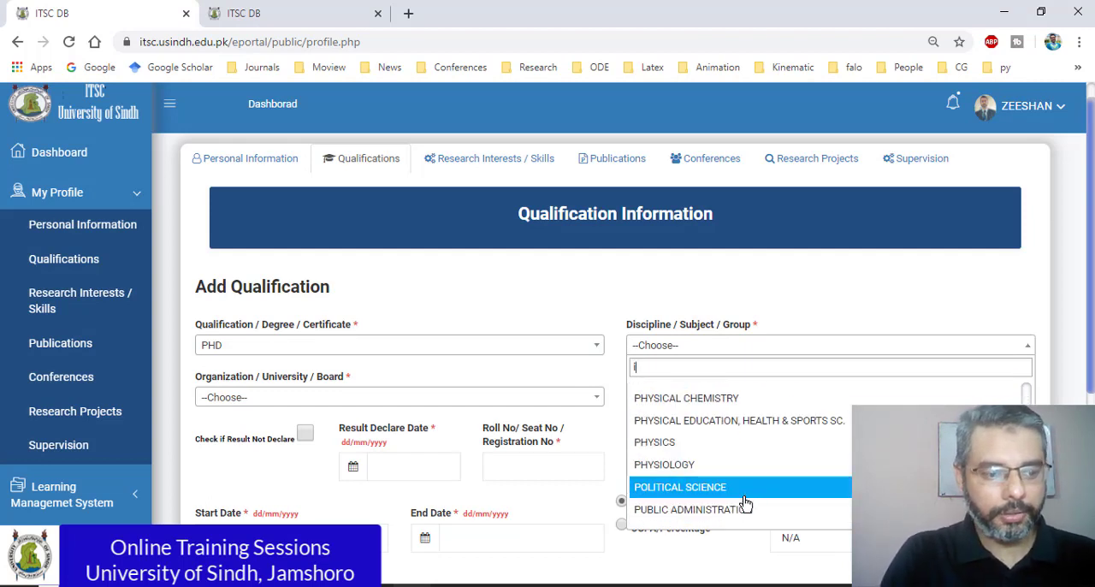
type("n")
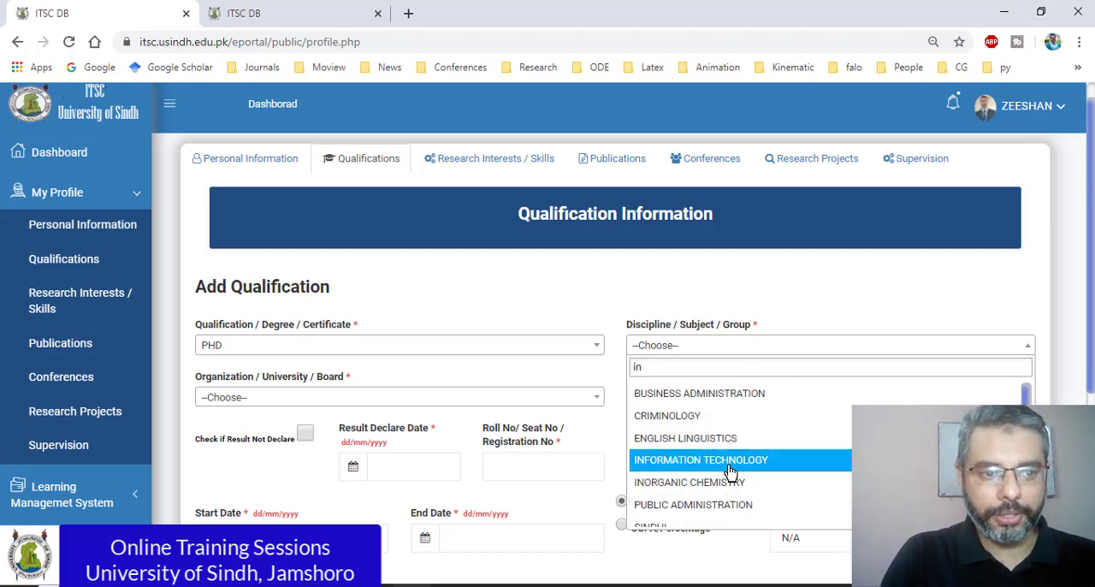
left_click(731, 462)
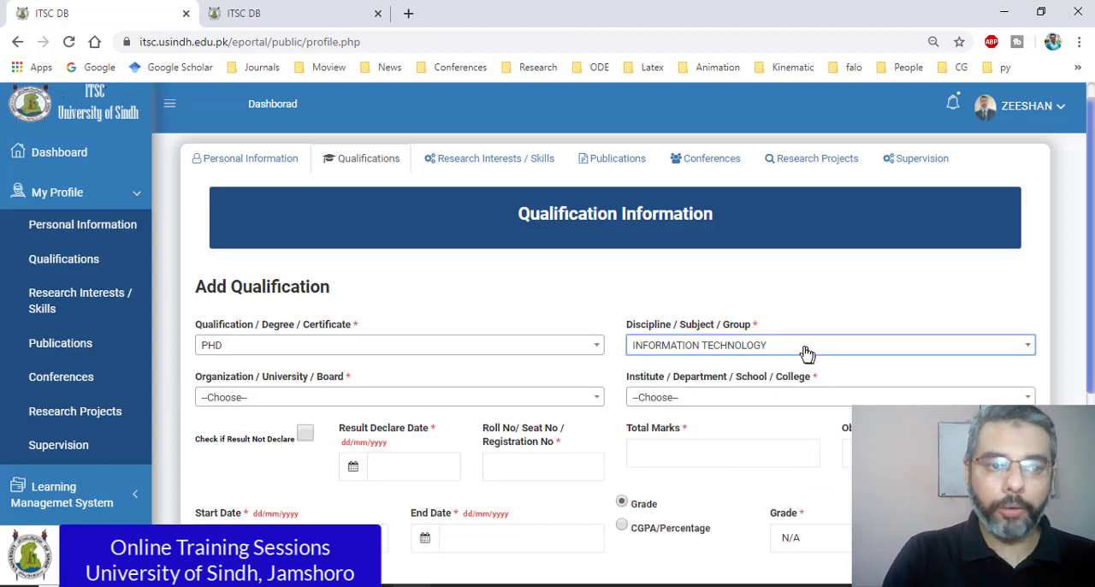
Step: Search the discipline choices for "ch" and "va", and reselect INFORMATION TECHNOLOGY using "info"
left_click(752, 347)
scroll(721, 477, "down", 5)
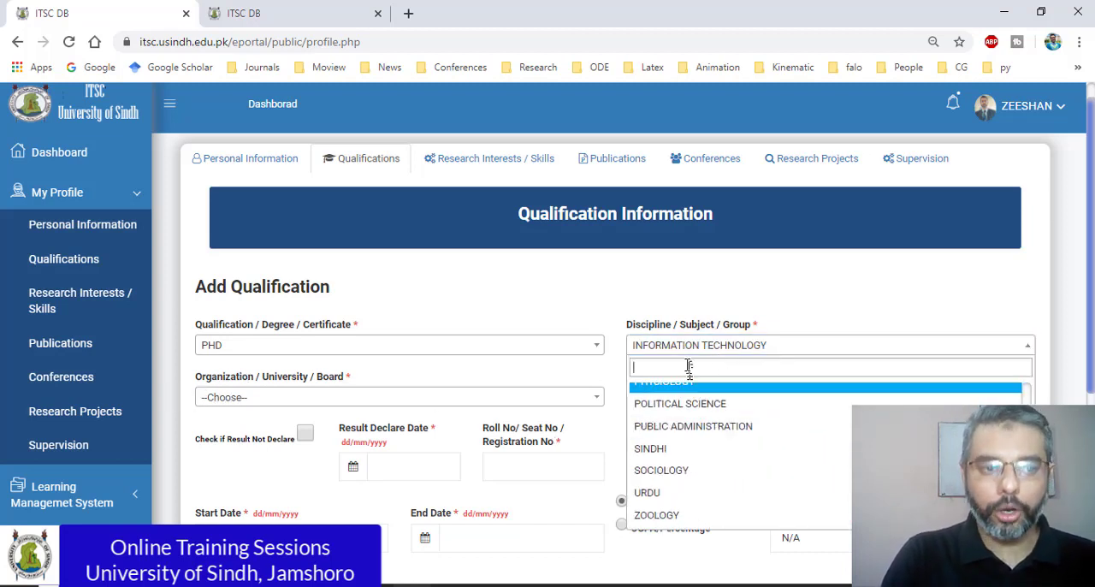
type("ch")
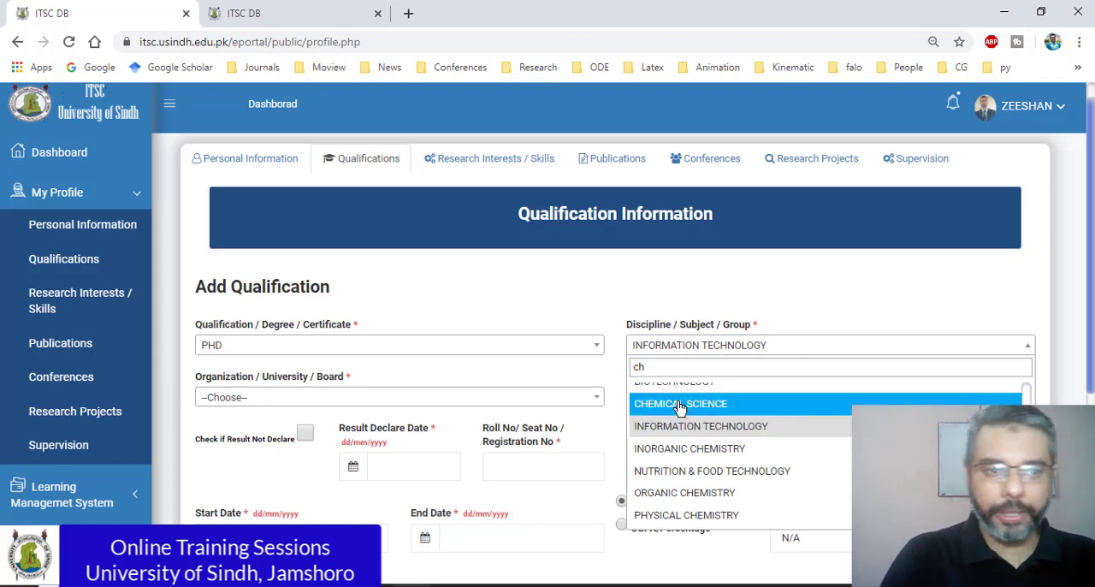
scroll(684, 410, "up", 3)
key("BackSpace")
key("BackSpace")
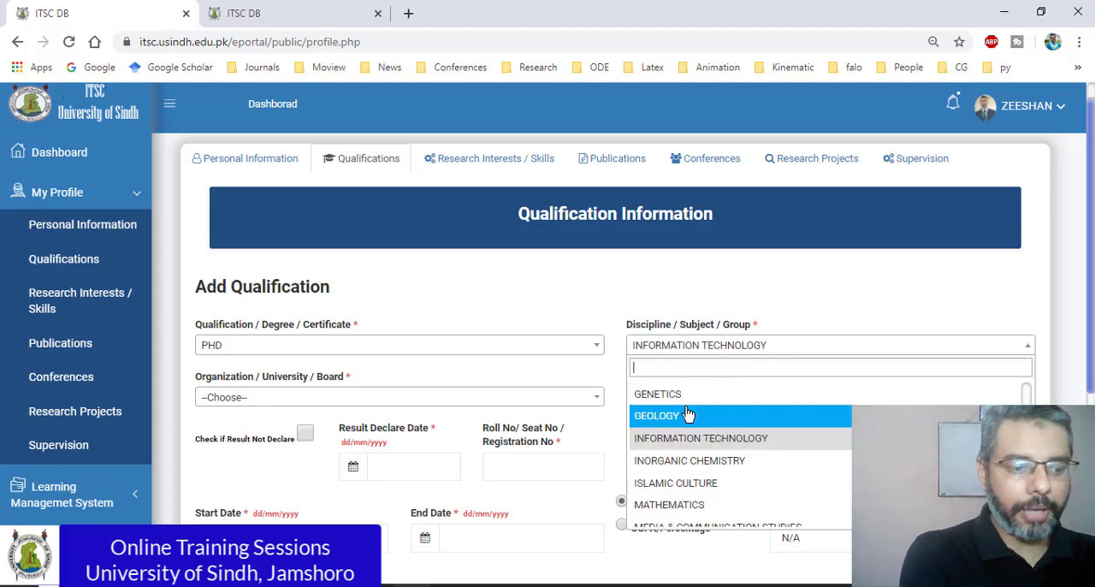
type("va")
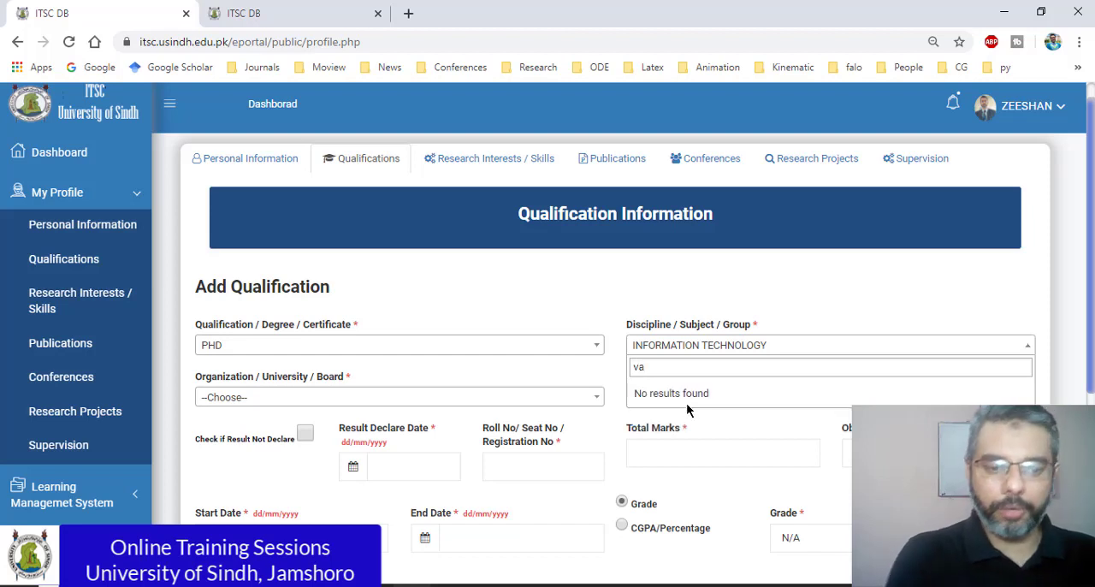
key("BackSpace")
key("BackSpace")
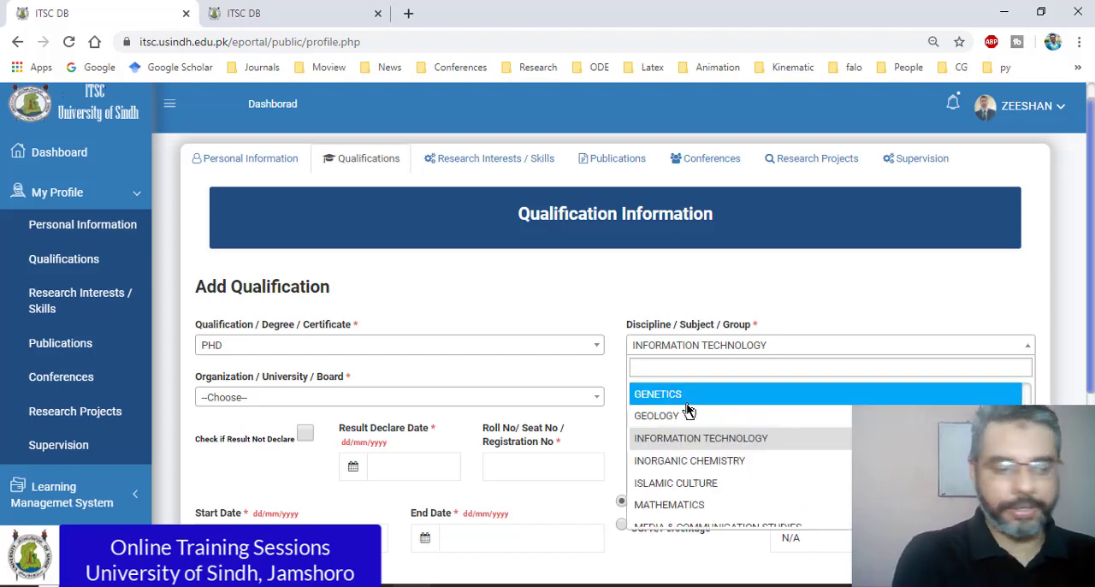
type("info")
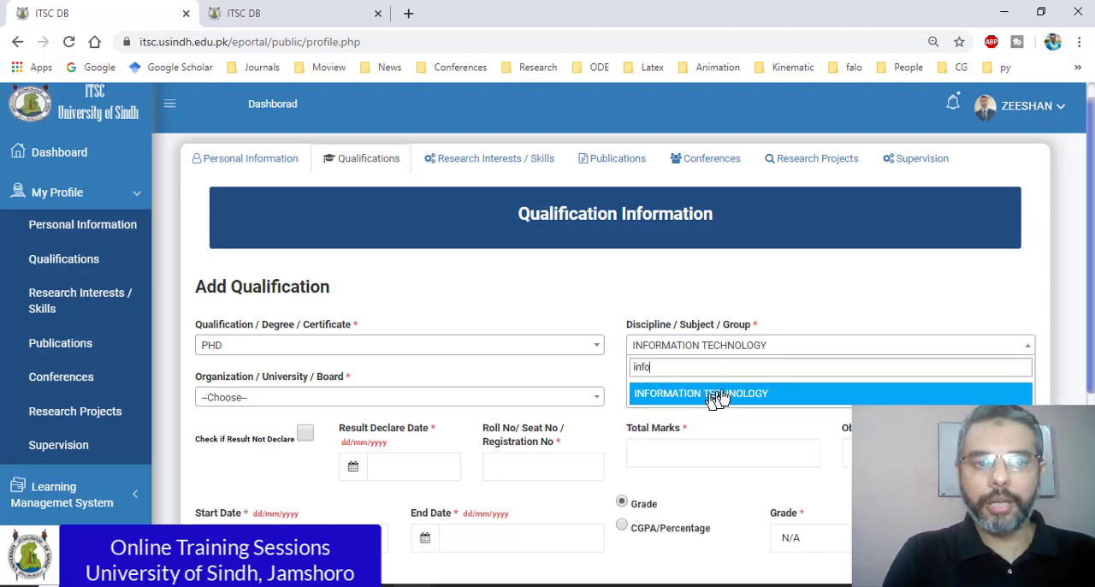
left_click(721, 392)
Step: Look through the Organization / University / Board choices, search them for "Internat" and clear the search
left_click(387, 396)
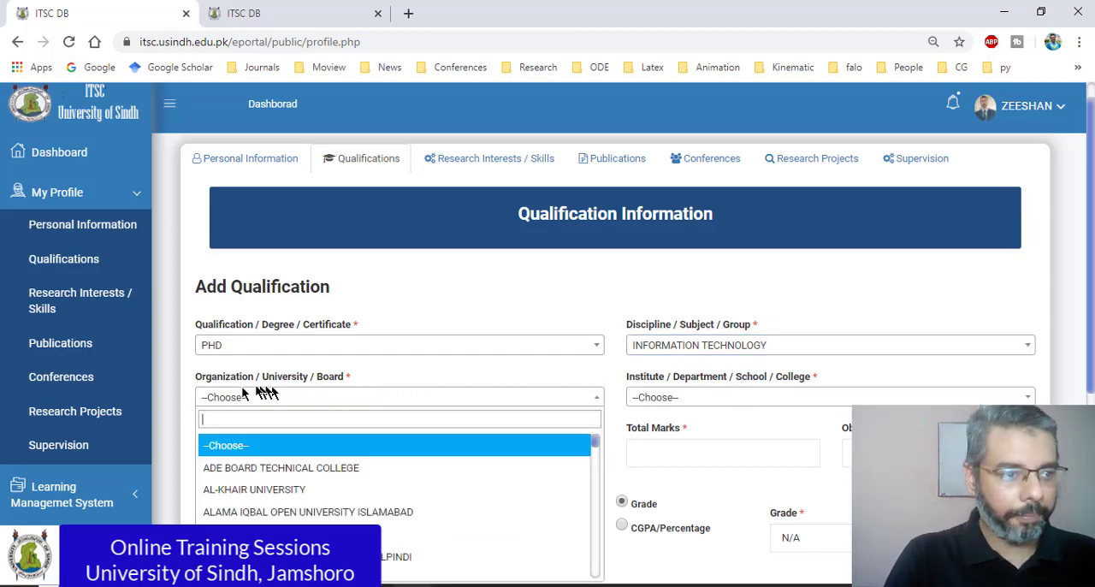
scroll(579, 356, "down", 1)
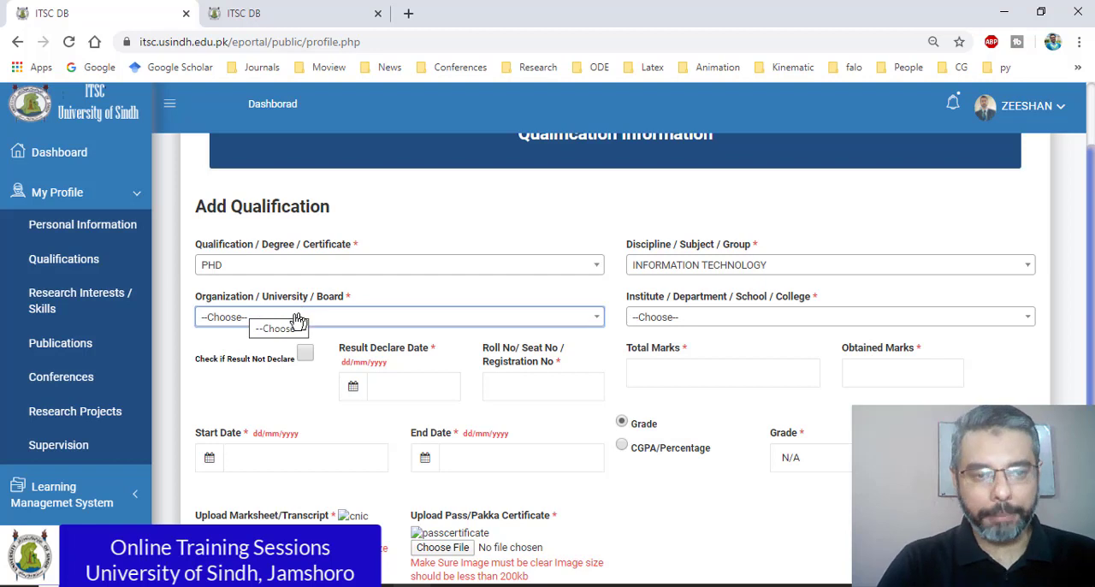
left_click(270, 320)
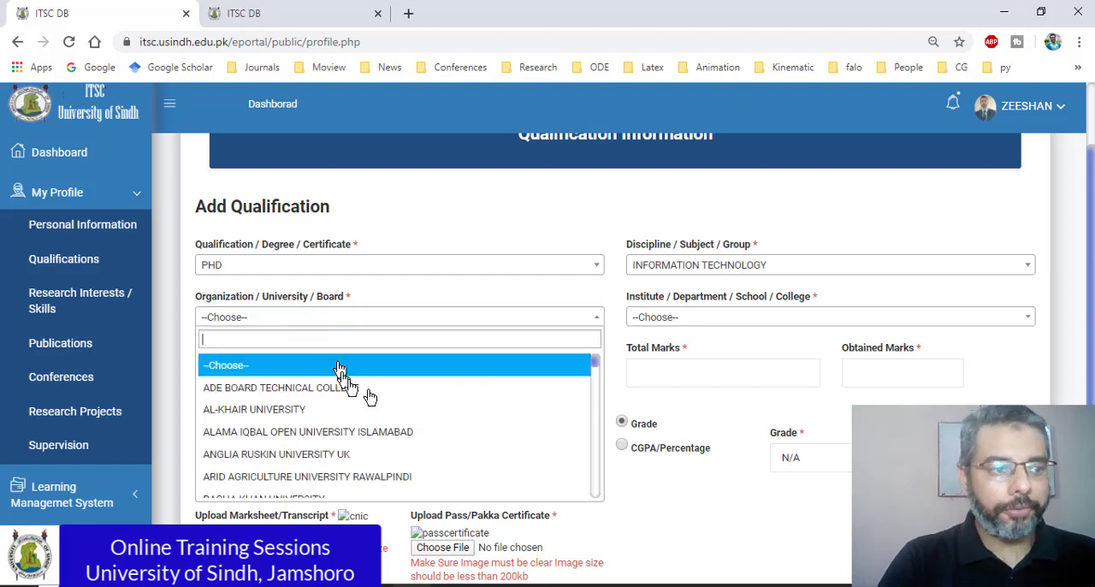
left_click_drag(599, 375, 594, 404)
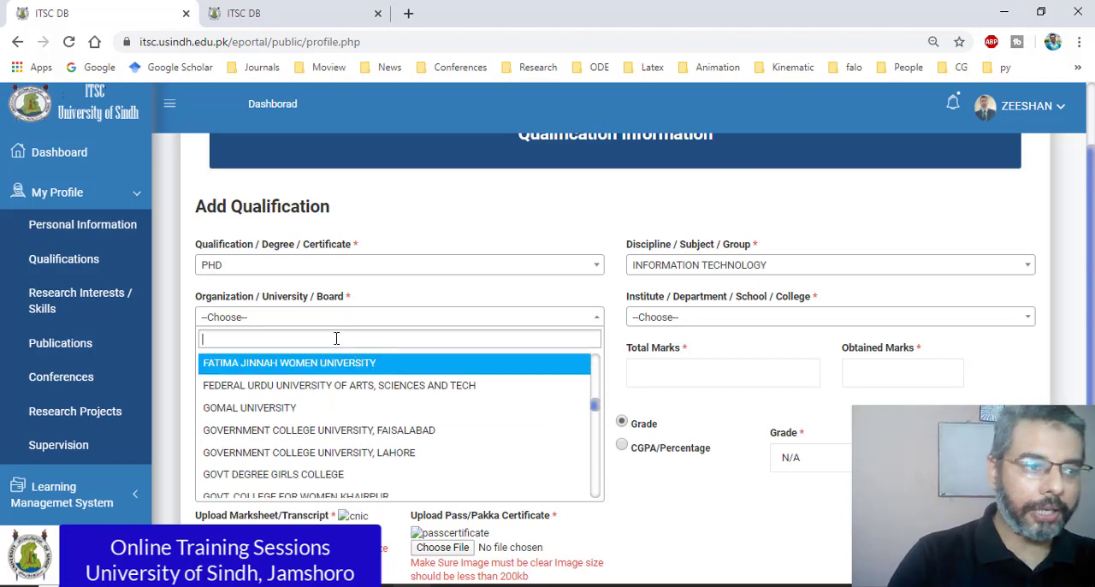
type("Internat")
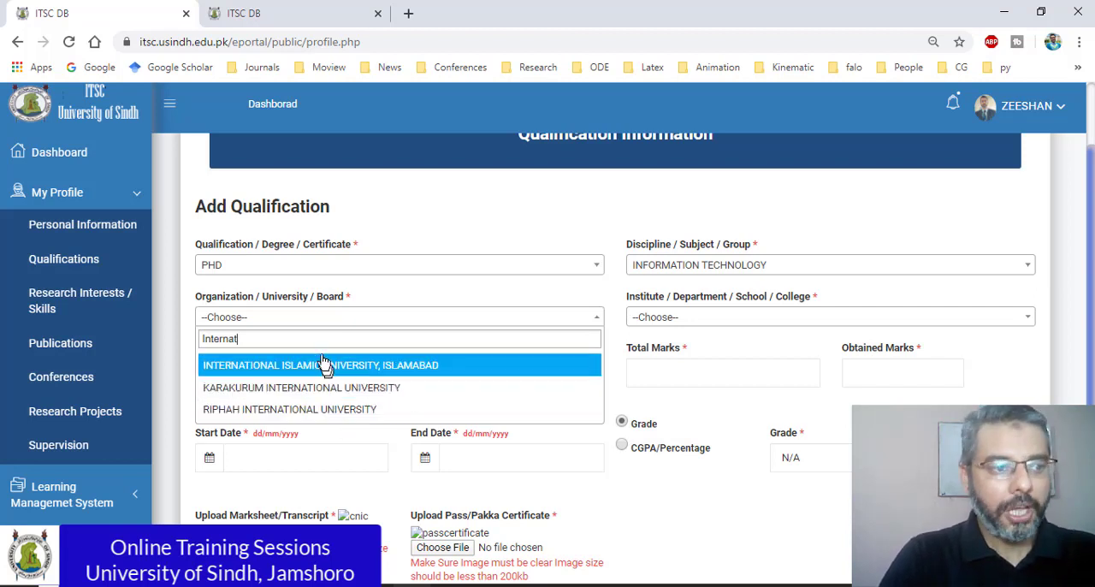
left_click_drag(236, 339, 151, 344)
key("BackSpace")
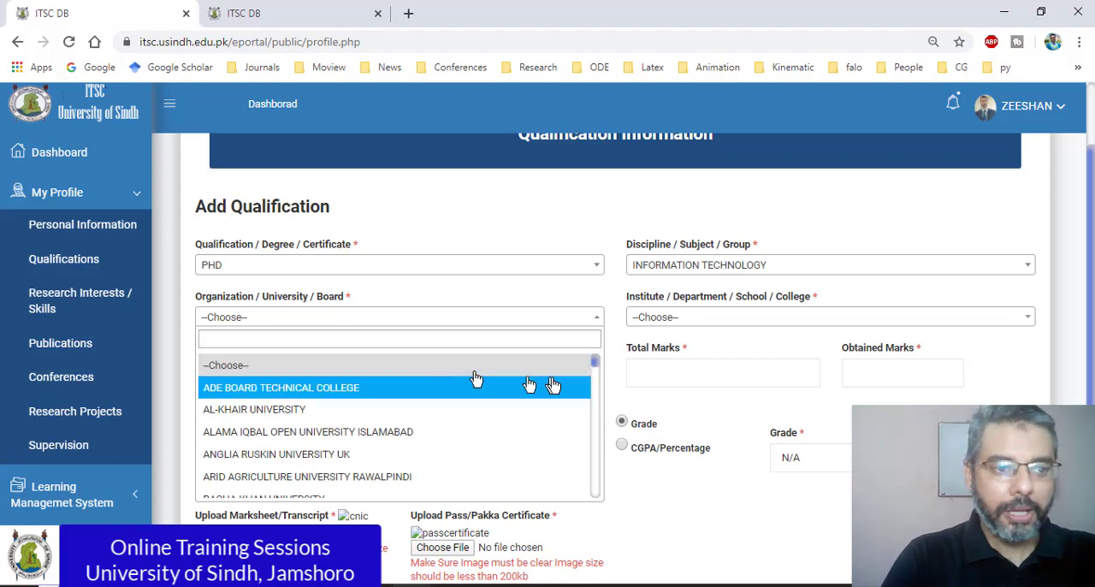
Step: Choose --OTHER-- as the Organization / University / Board and activate the field for a custom name
left_click_drag(597, 363, 603, 500)
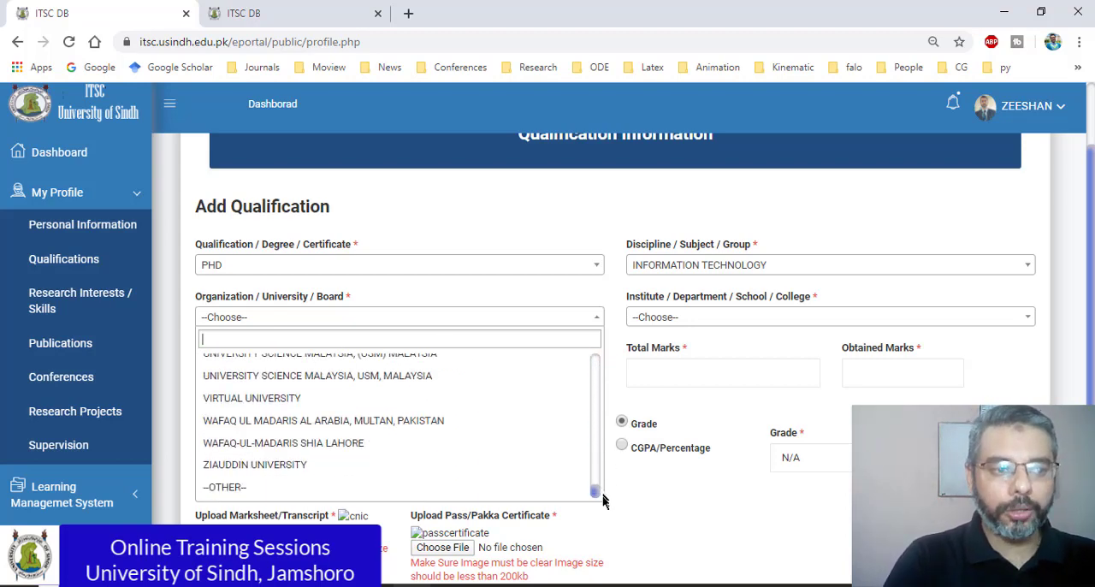
left_click(241, 495)
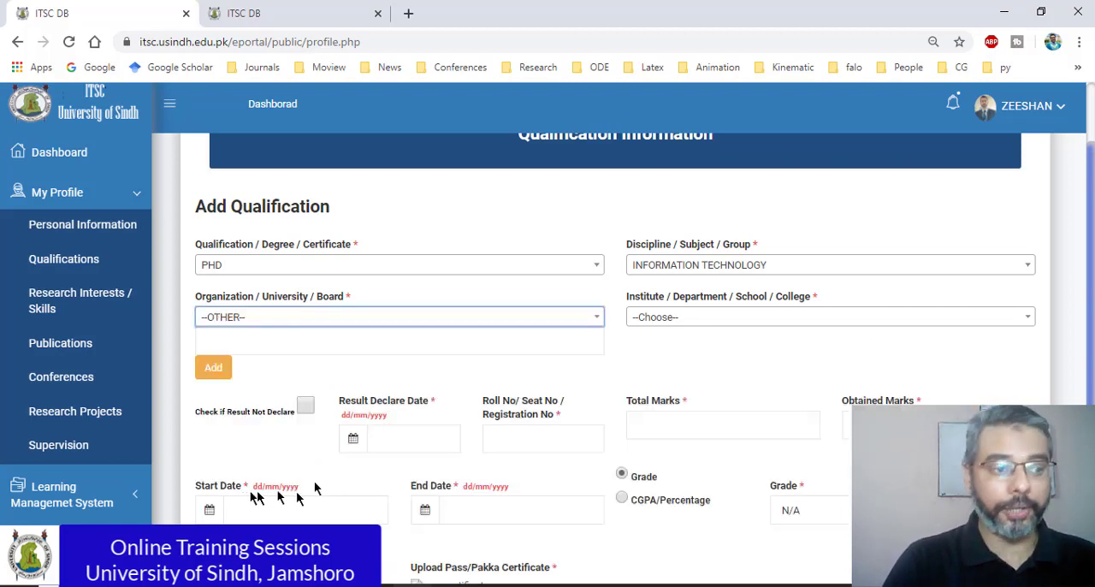
left_click(341, 346)
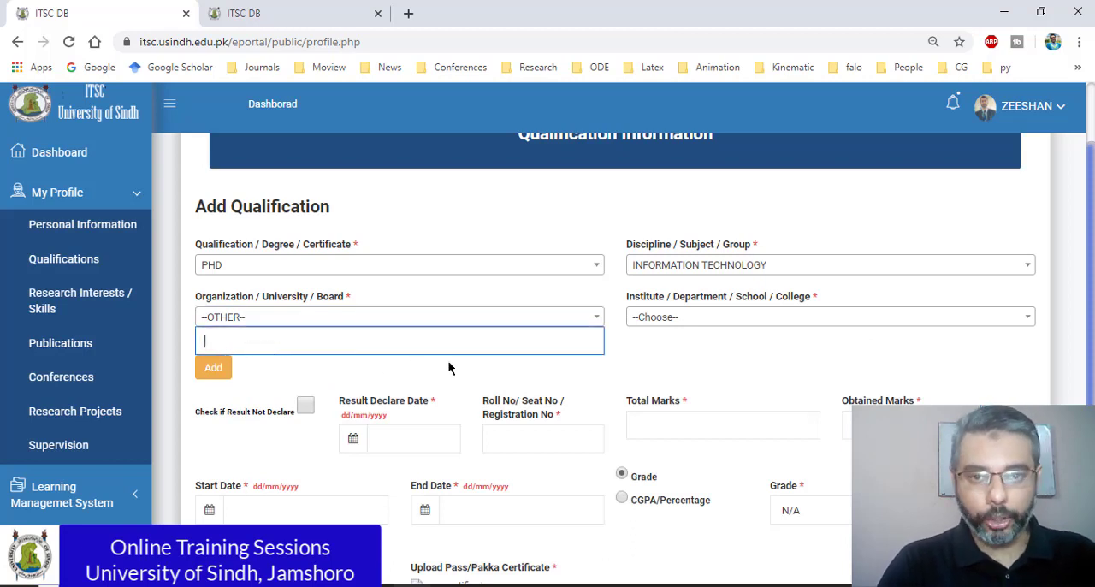
Step: Browse the university choices once more and reselect --OTHER-- at the end of the list
left_click(599, 323)
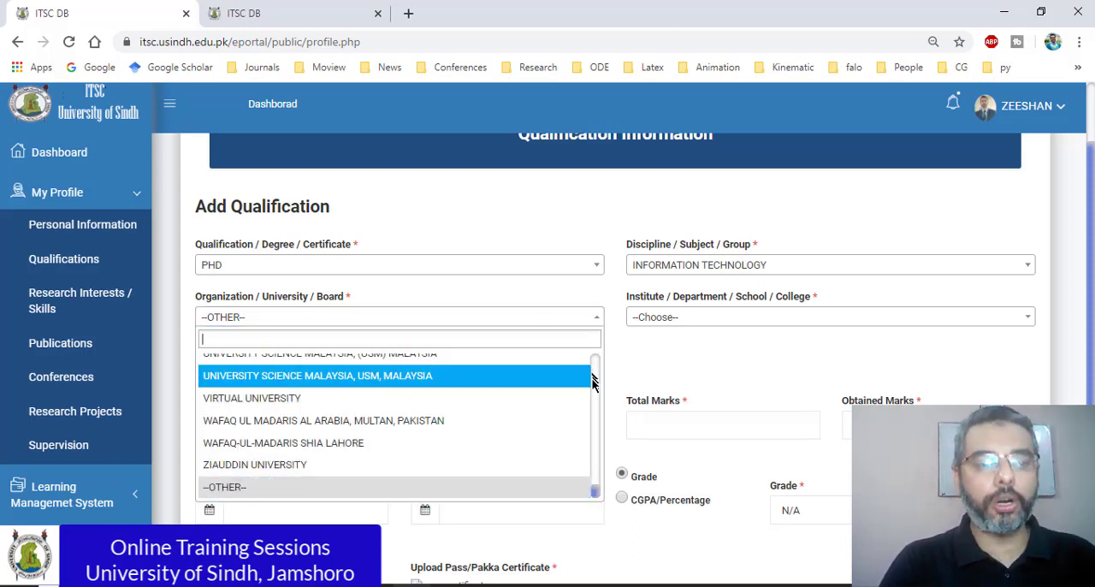
left_click_drag(589, 481, 603, 436)
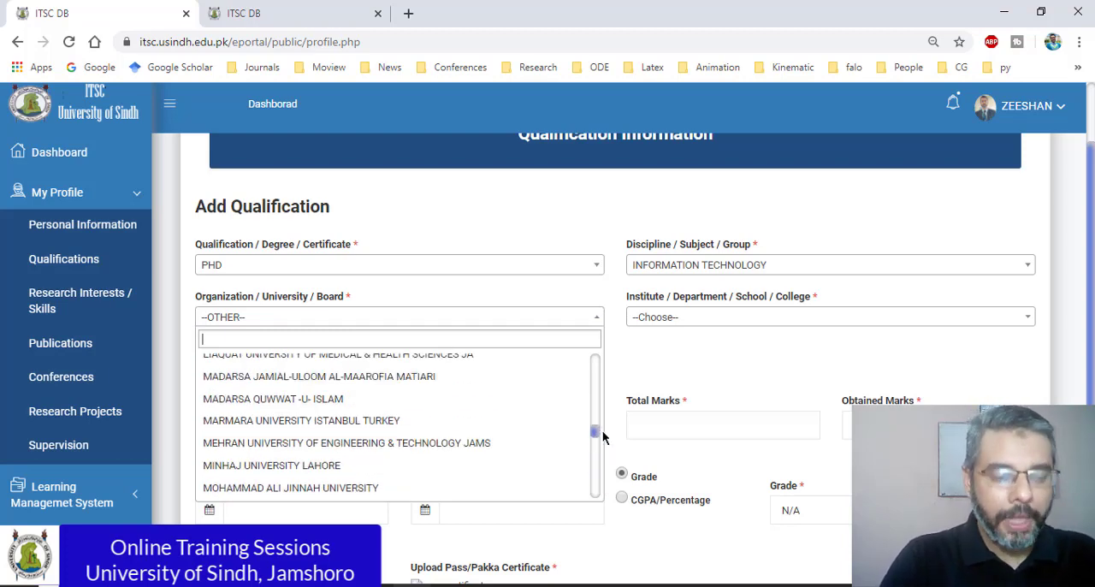
left_click_drag(603, 436, 603, 498)
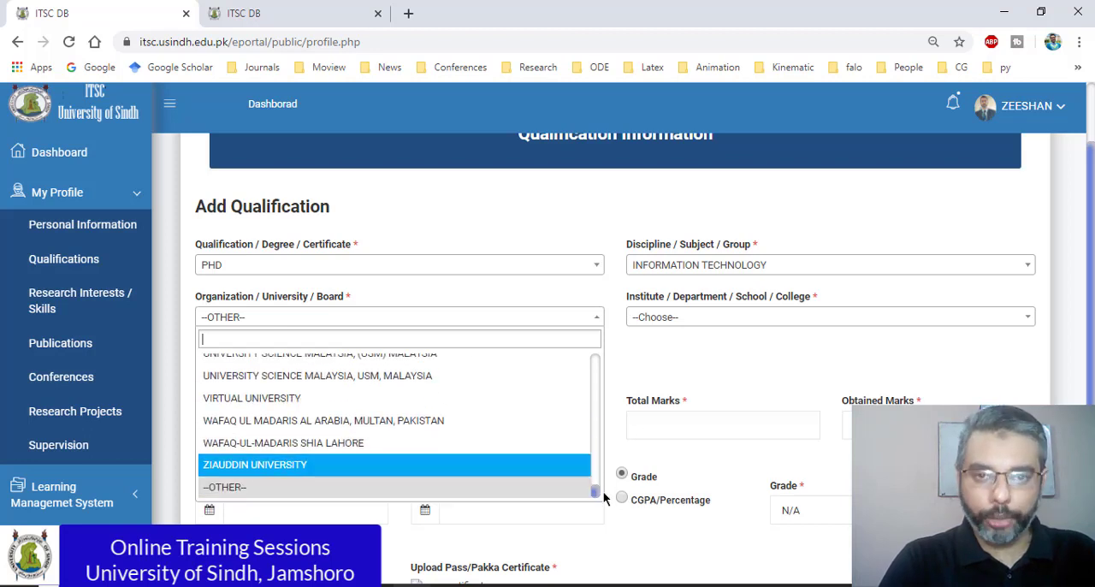
left_click(225, 490)
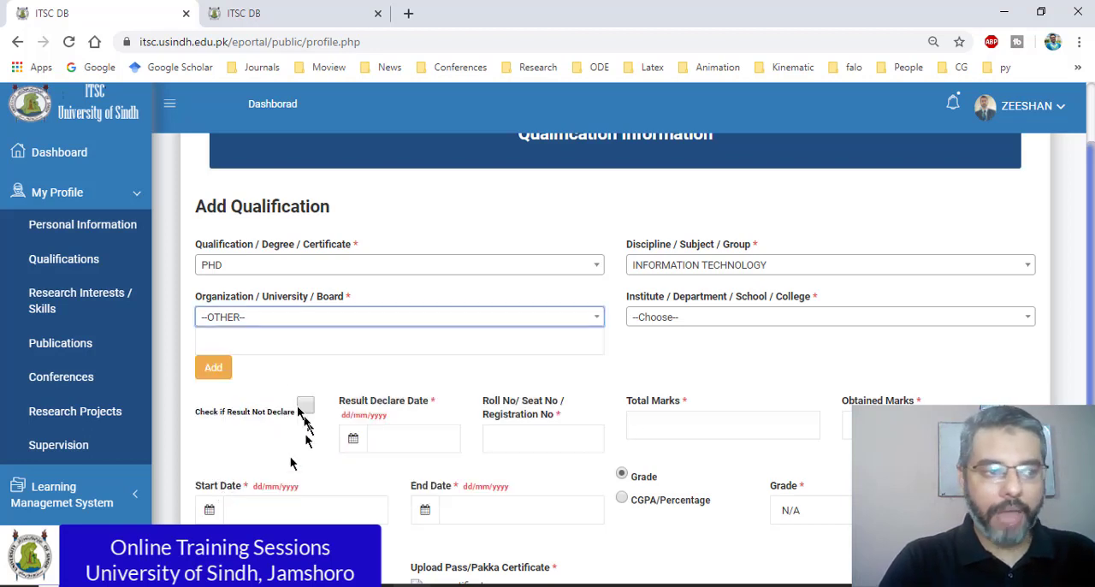
Step: Enter International Islamic University Malaysia as the custom organization name and add it to the university choices
left_click(264, 350)
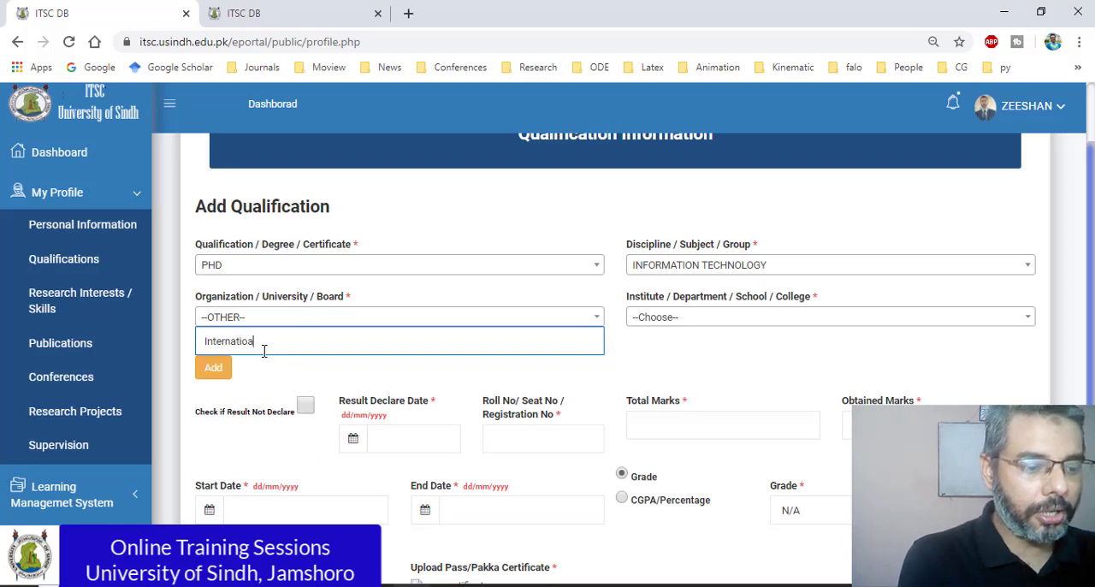
type("International Islamic Unvi")
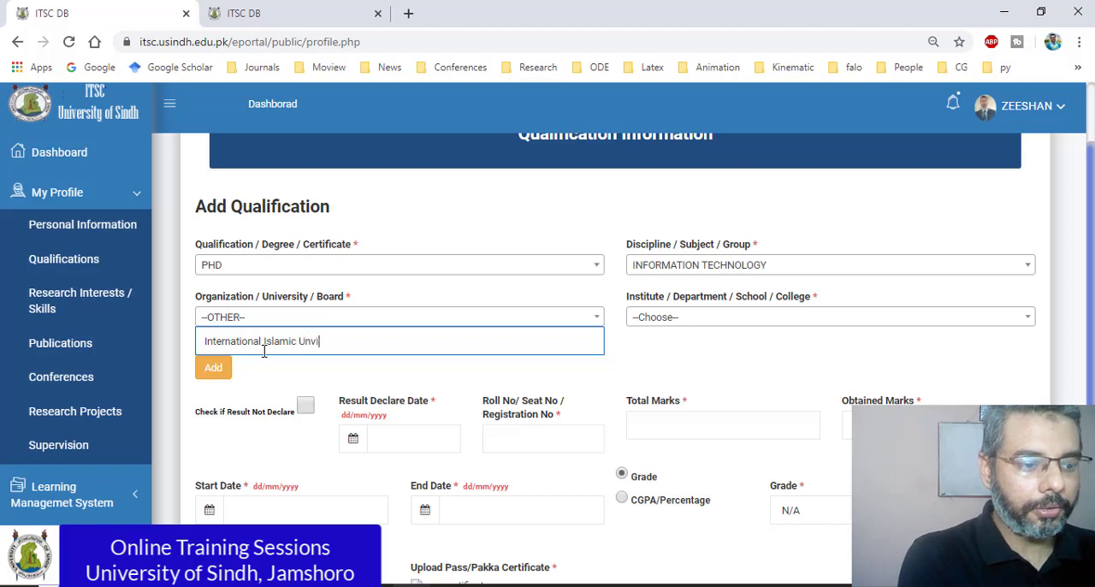
key("BackSpace")
key("BackSpace")
key("BackSpace")
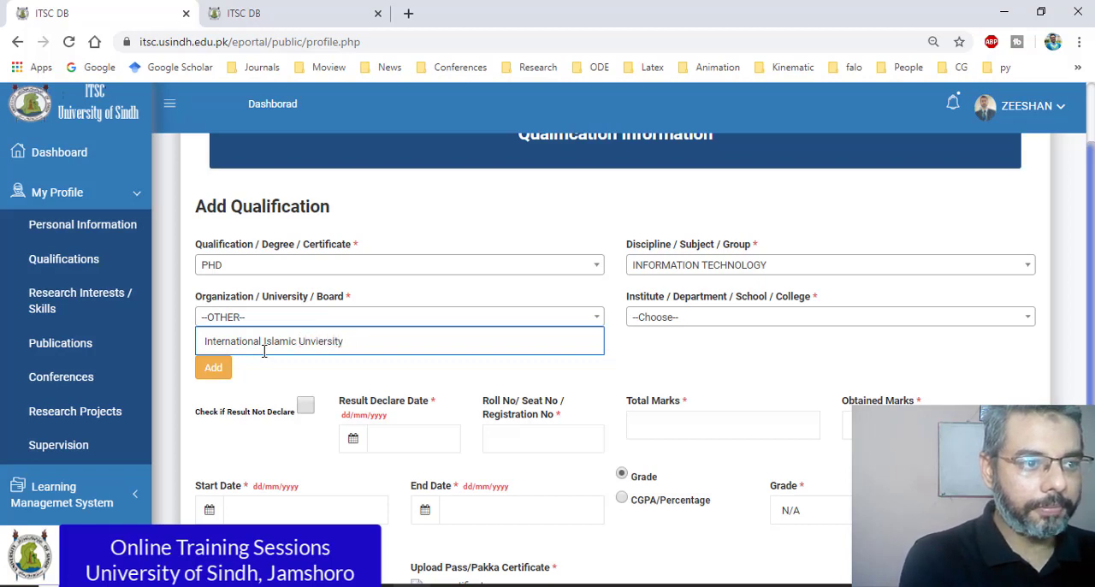
type("y Malaysia")
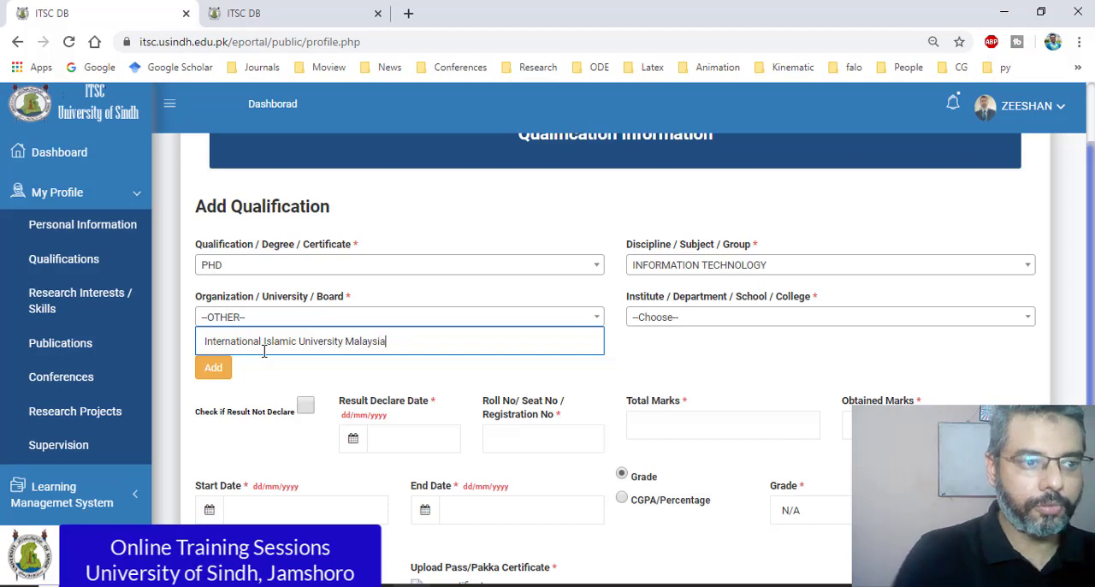
left_click(669, 362)
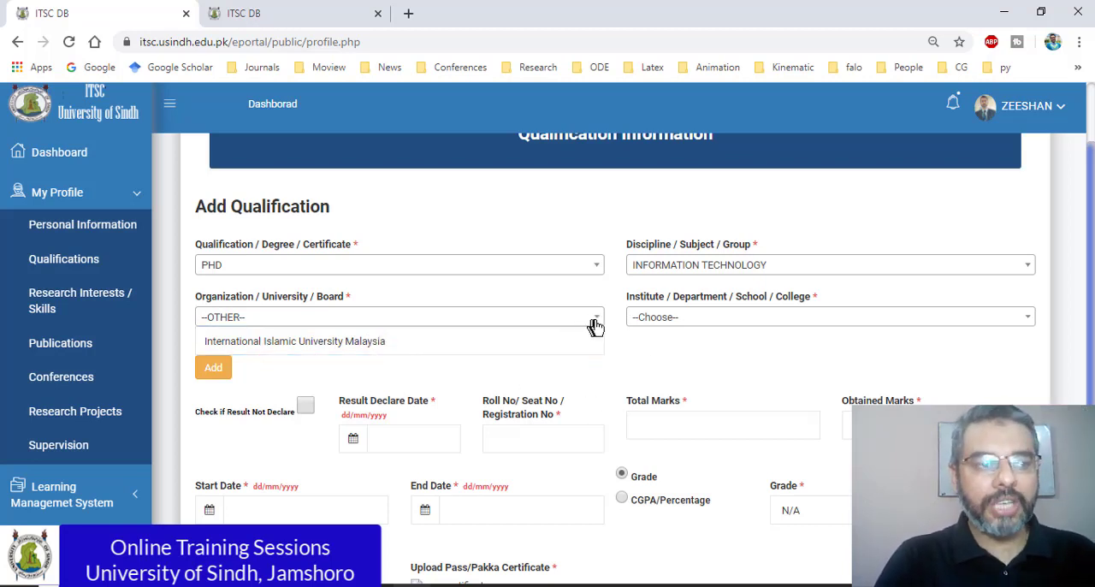
left_click(594, 321)
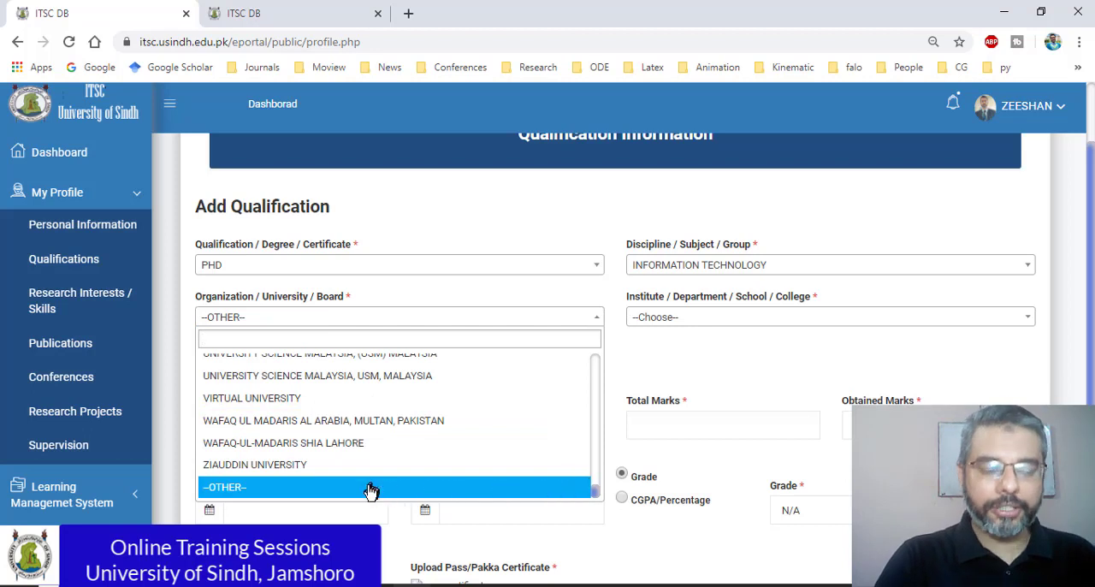
left_click(657, 369)
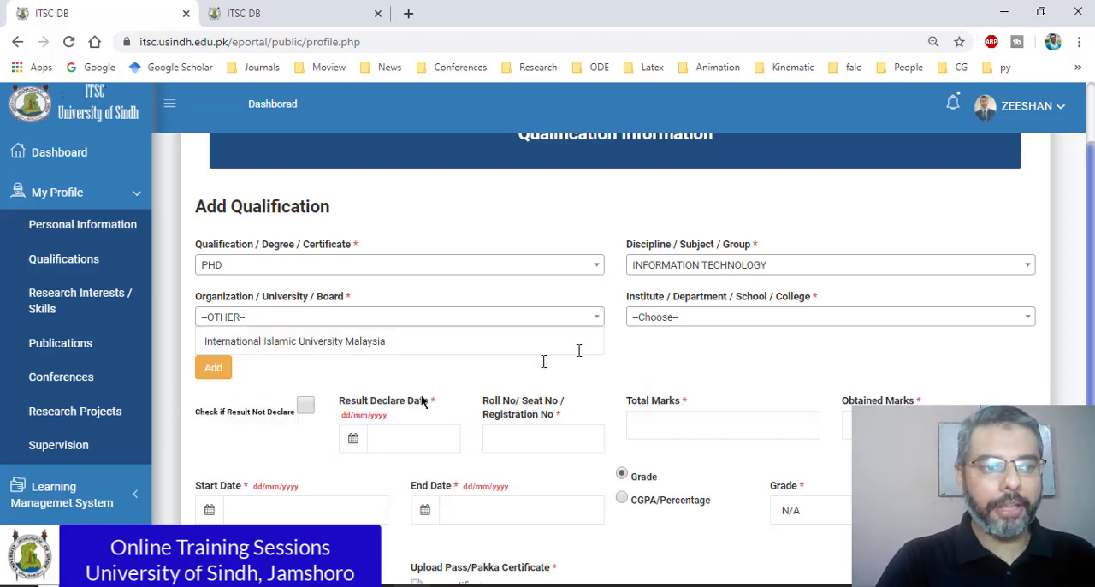
left_click(210, 370)
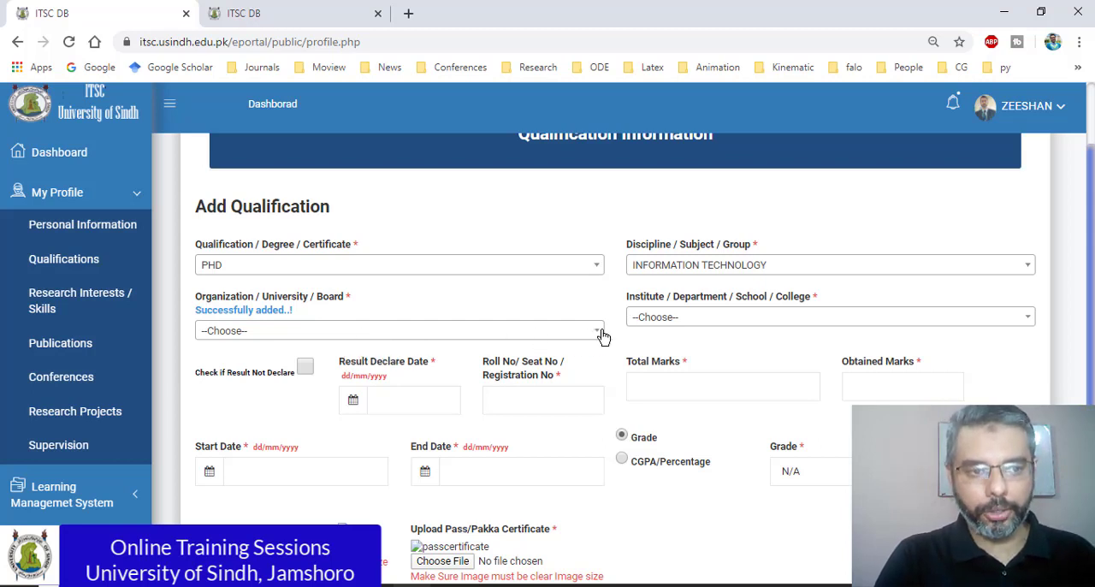
Step: Search the Organization / University / Board choices for "inte" and select INTERNATIONAL ISLAMIC UNIVERSITY MALAYSIA
left_click(306, 331)
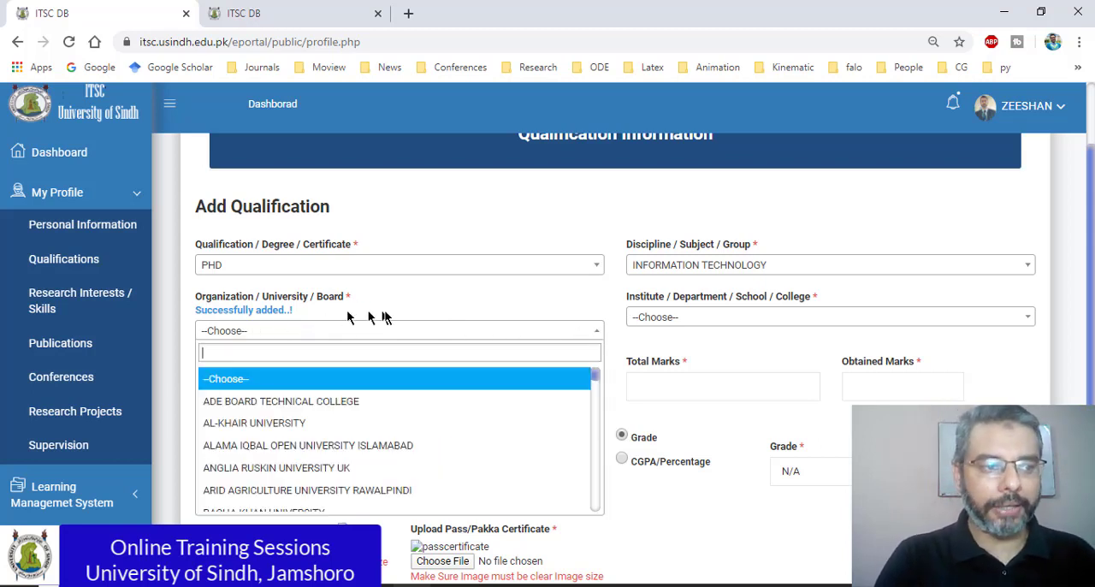
type("inte")
scroll(449, 334, "up", 1)
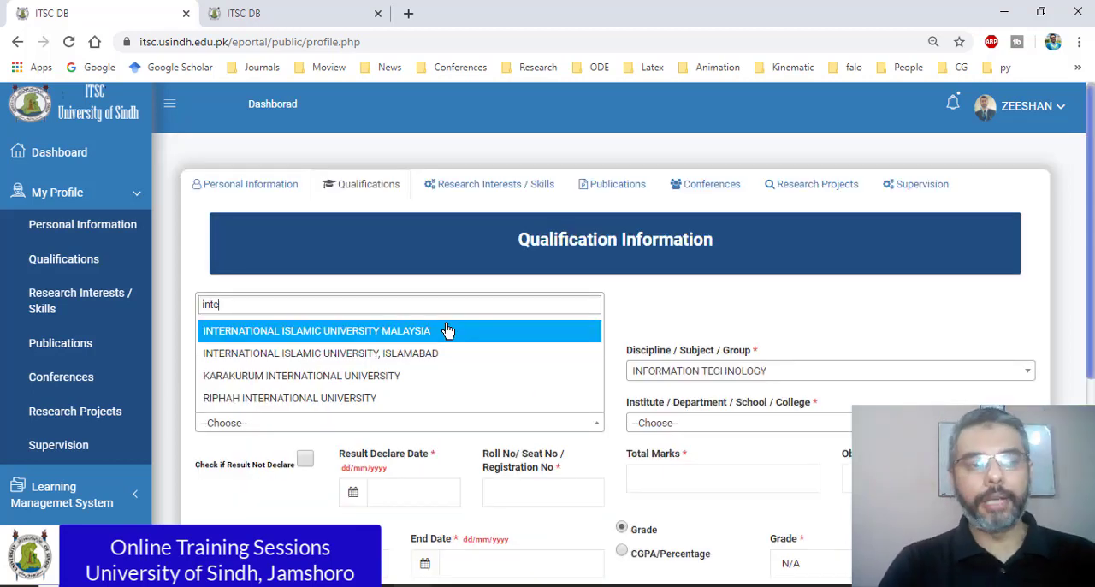
left_click(357, 338)
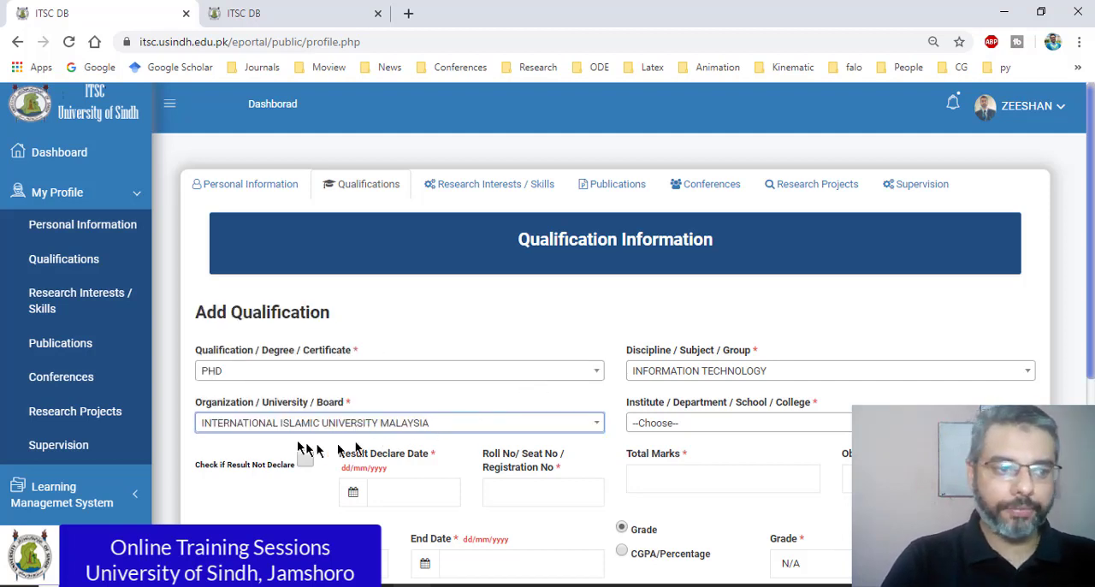
Step: Choose --Other-- as the institute and add a custom name beginning "Khulliyyah of Information and Communication"
left_click(706, 427)
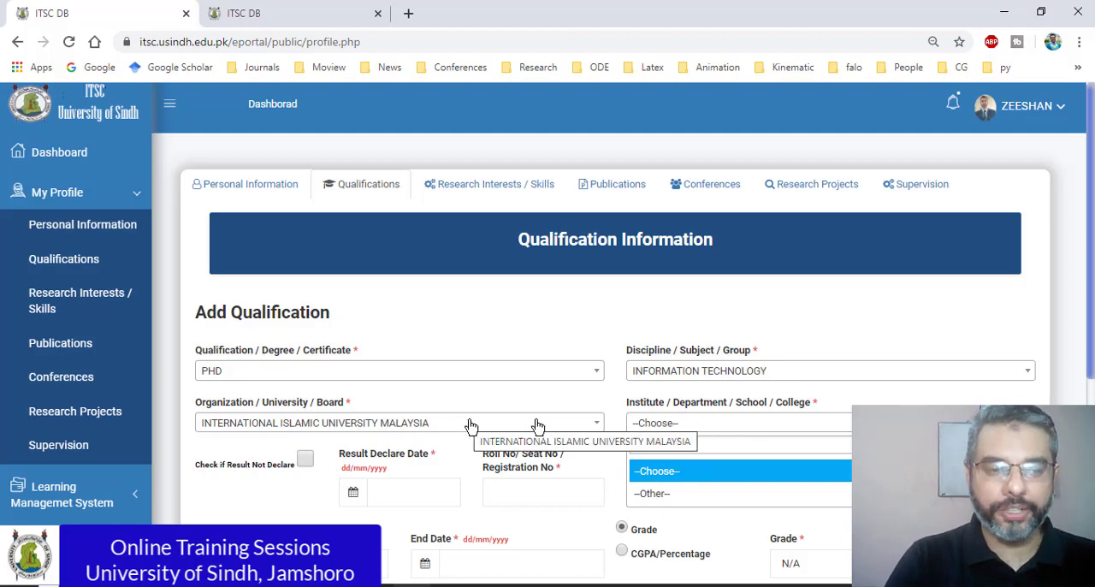
left_click(664, 494)
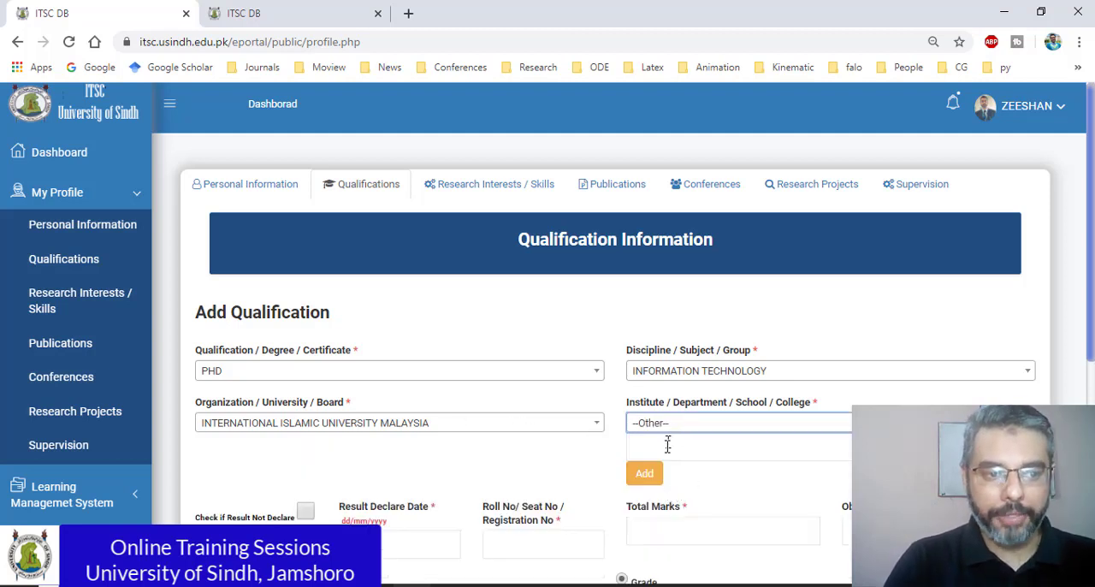
left_click(668, 445)
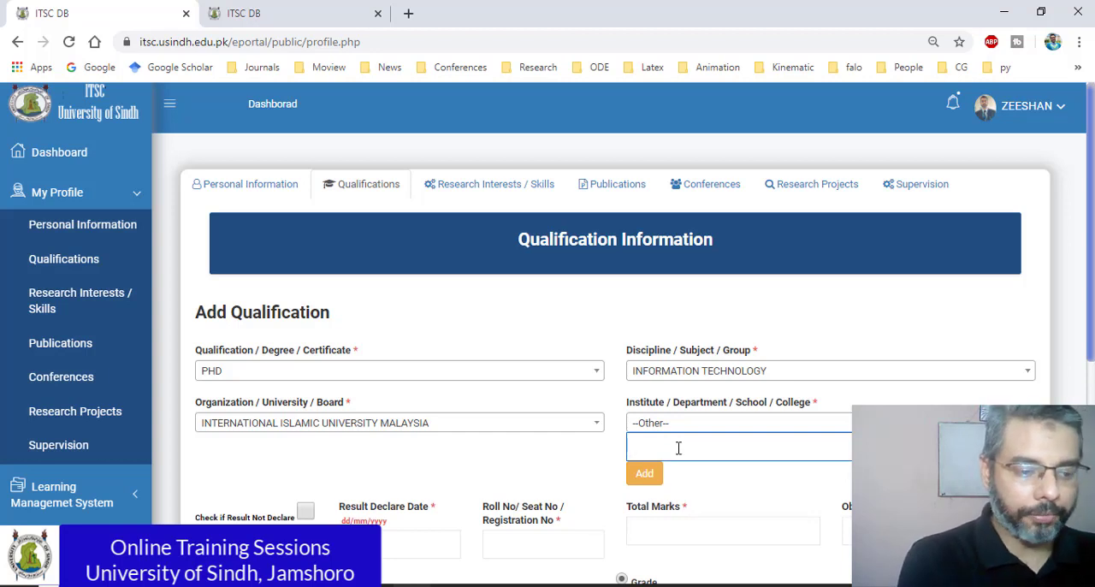
type("Khulliyy")
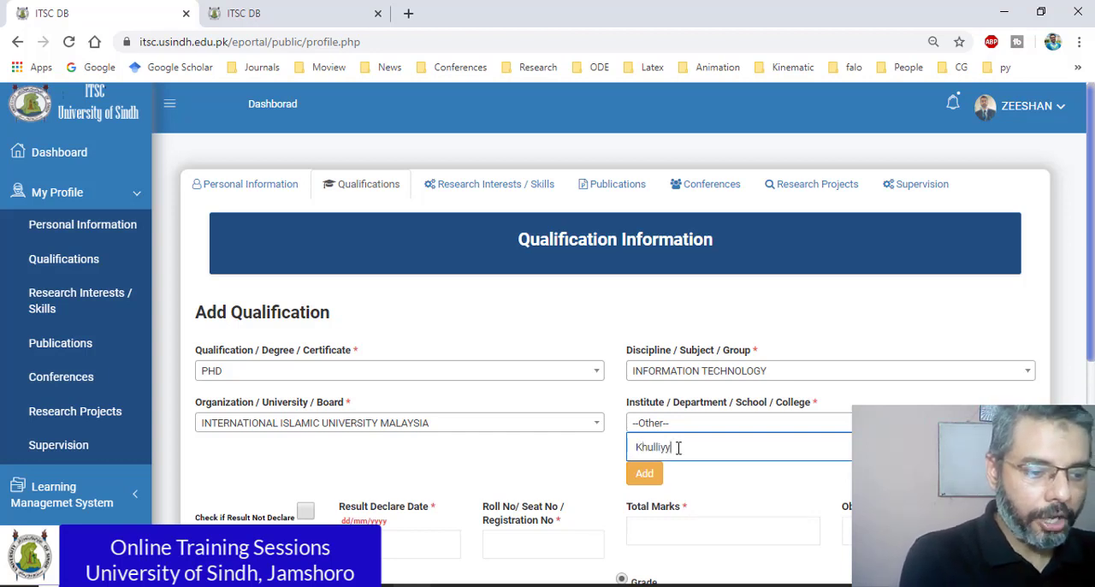
type("ah of Informa")
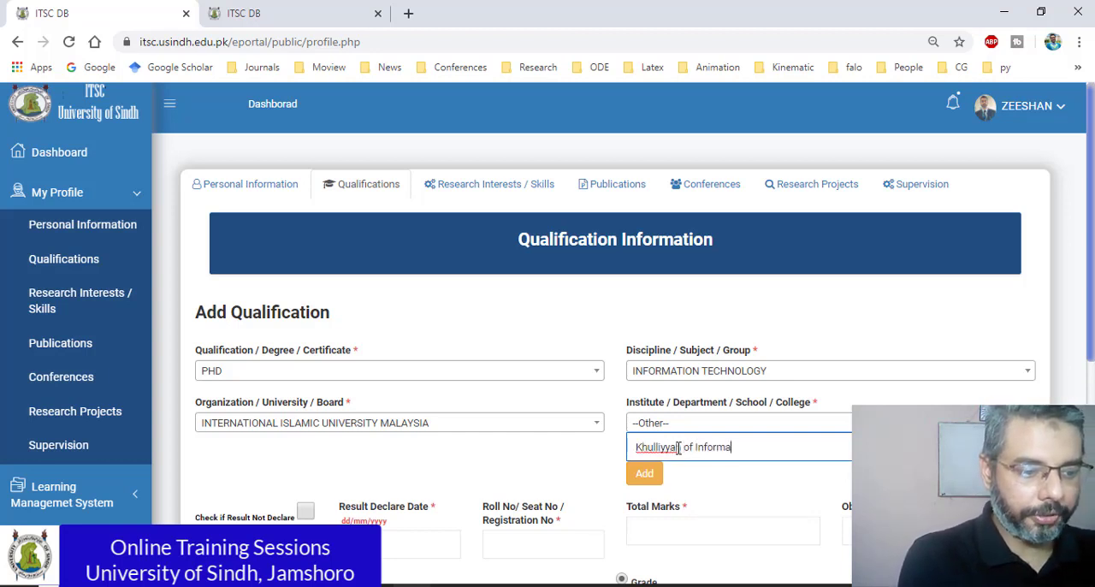
type("tiona")
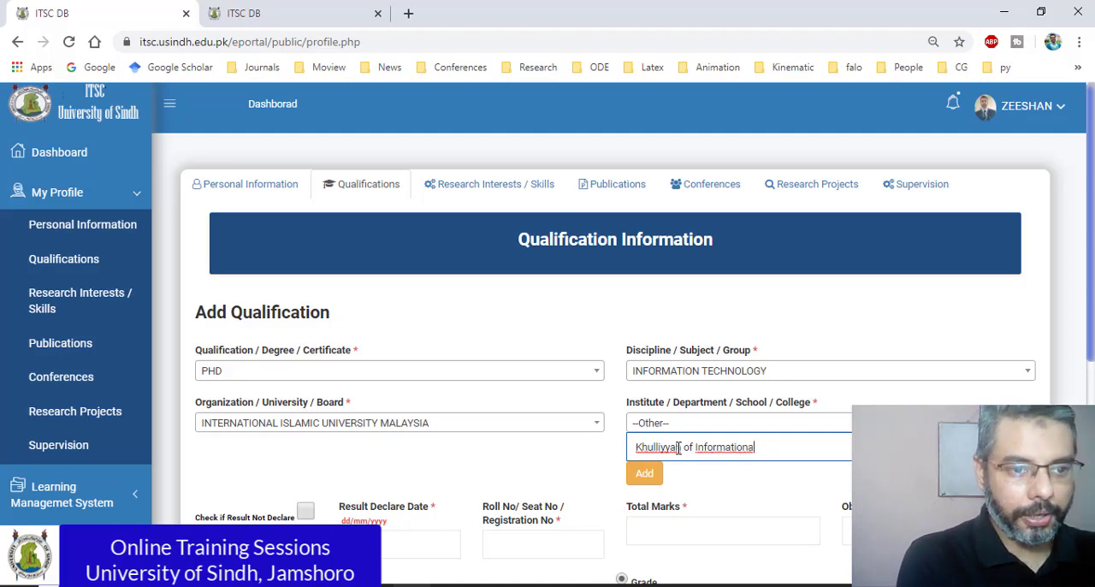
key("BackSpace")
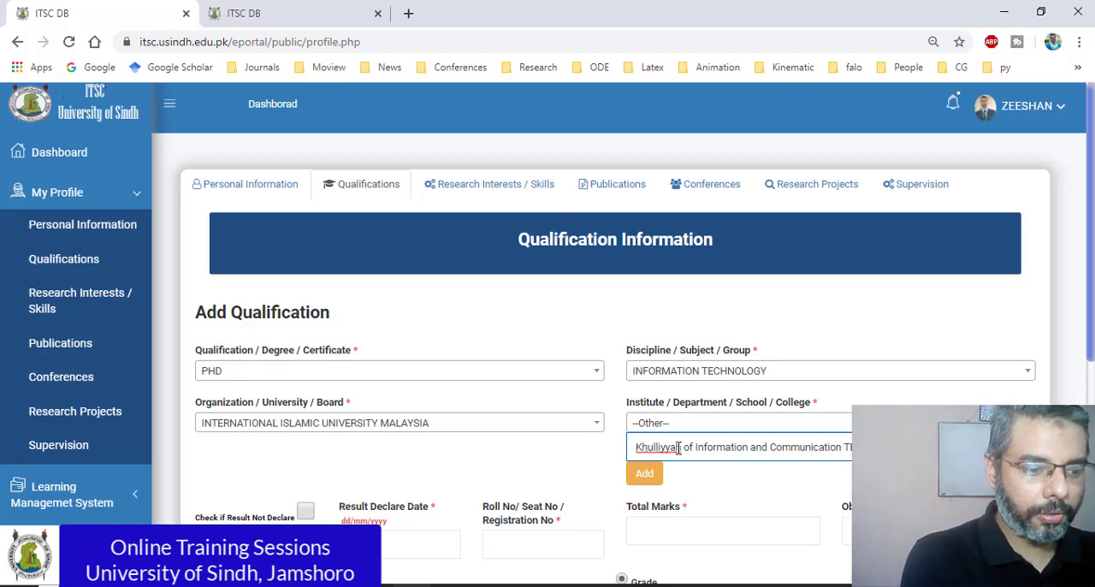
key("Tab")
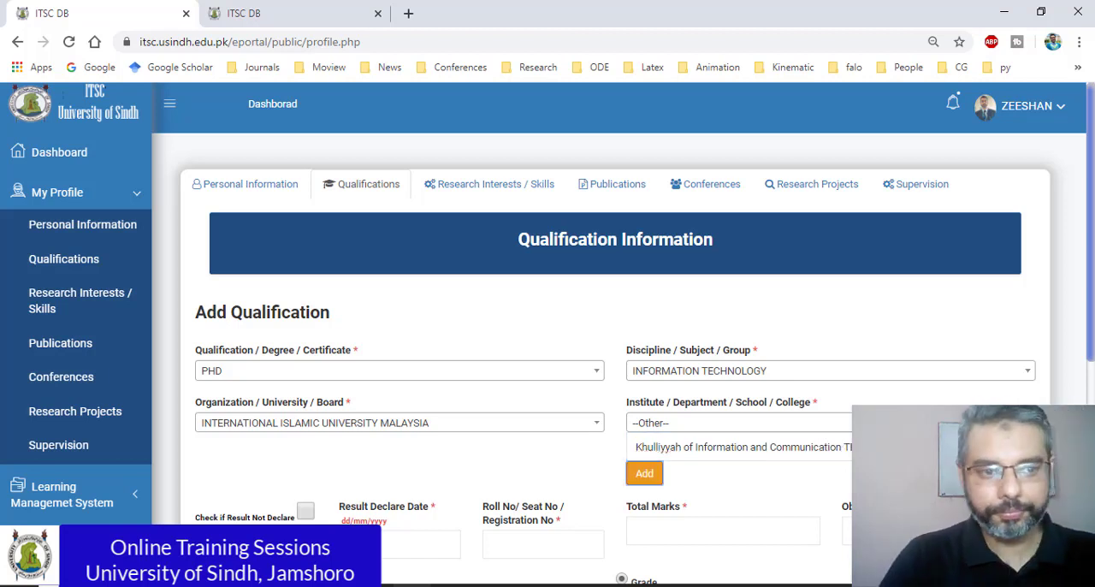
left_click(648, 476)
Step: Set the PhD's Result Declare Date to 23/02/2011
scroll(675, 481, "down", 2)
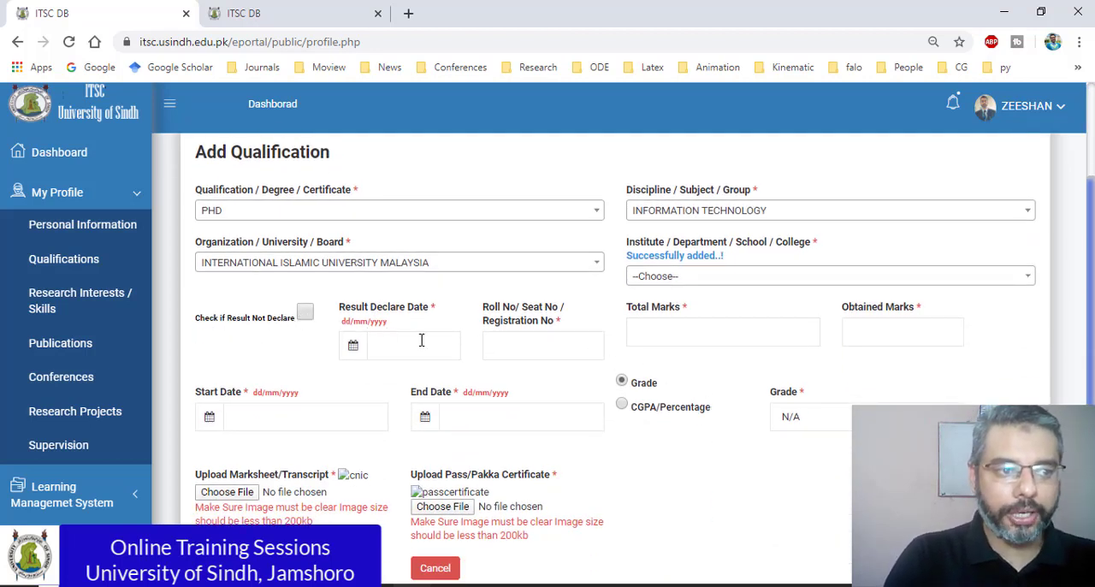
left_click(414, 342)
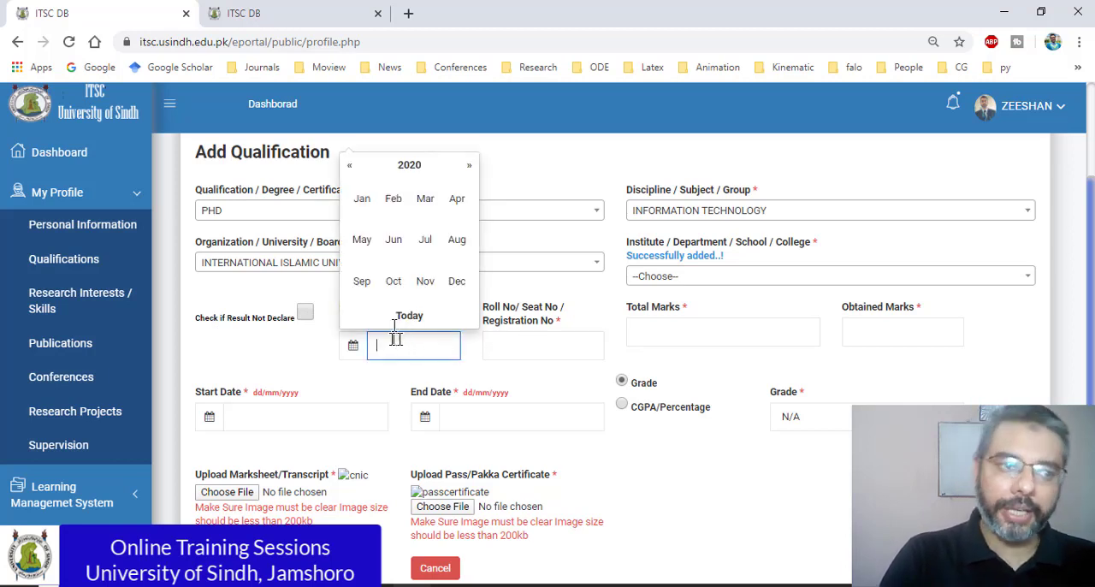
left_click(409, 167)
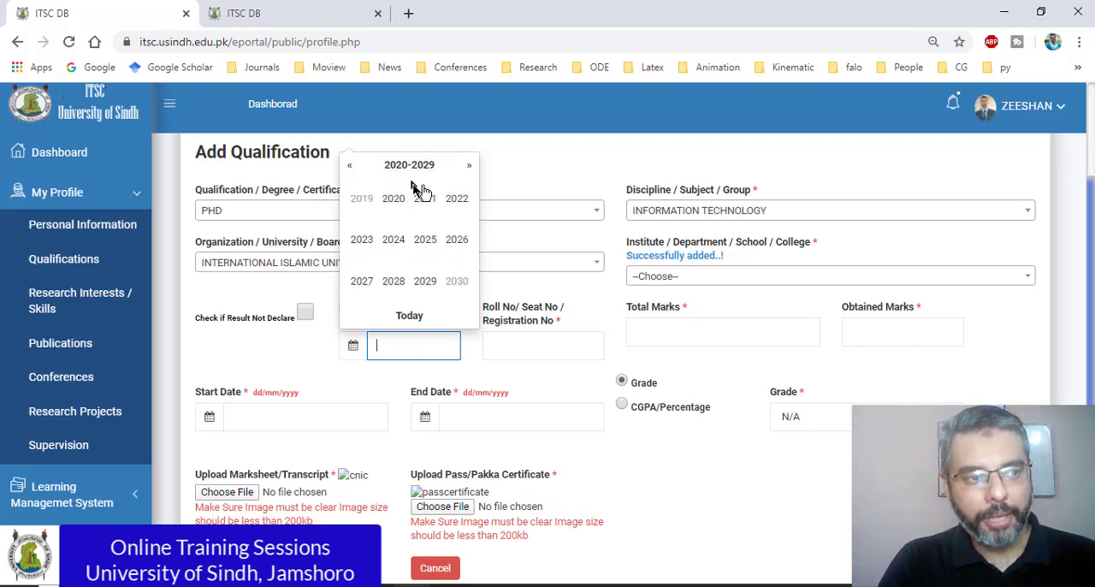
left_click(349, 165)
left_click(468, 165)
left_click(349, 165)
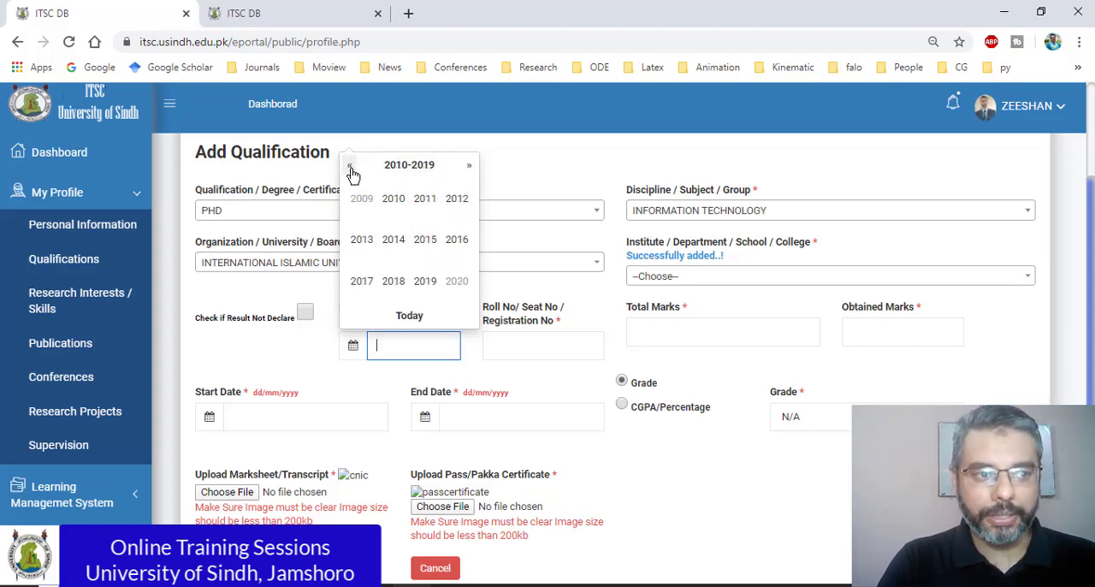
left_click(349, 165)
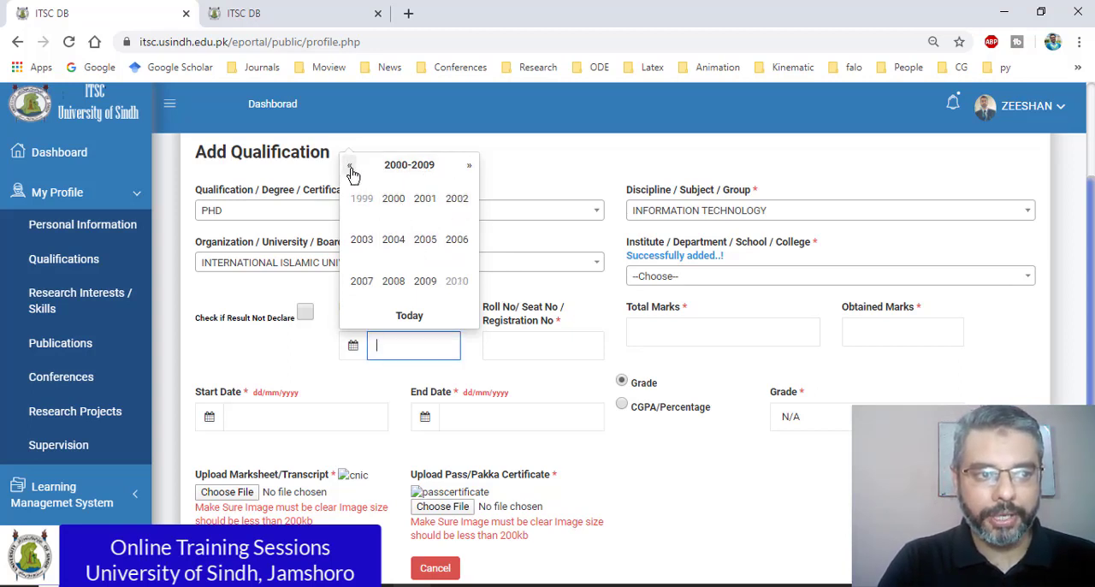
left_click(469, 165)
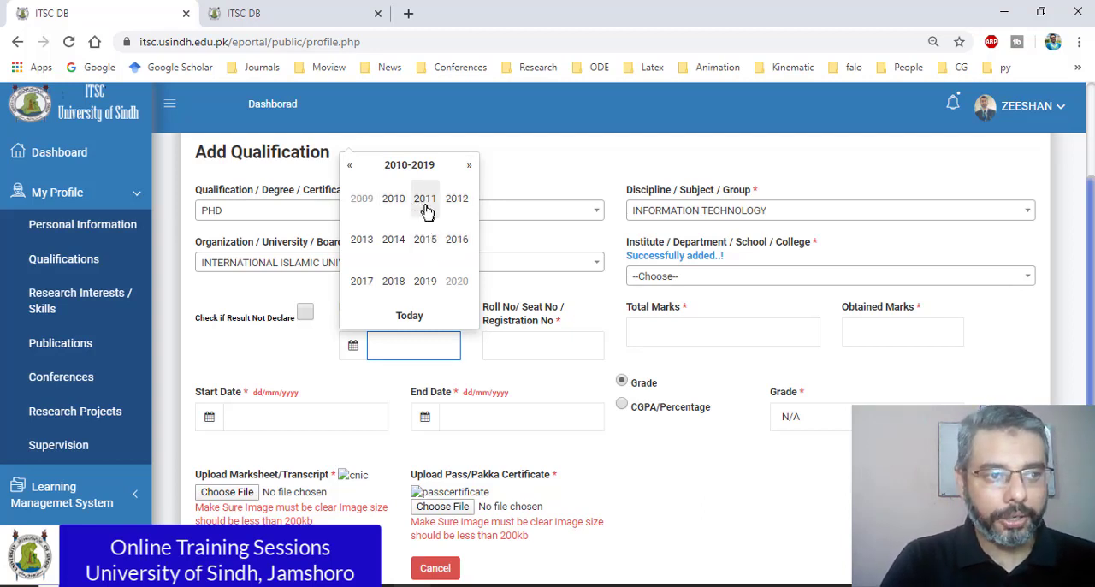
left_click(425, 205)
left_click(394, 198)
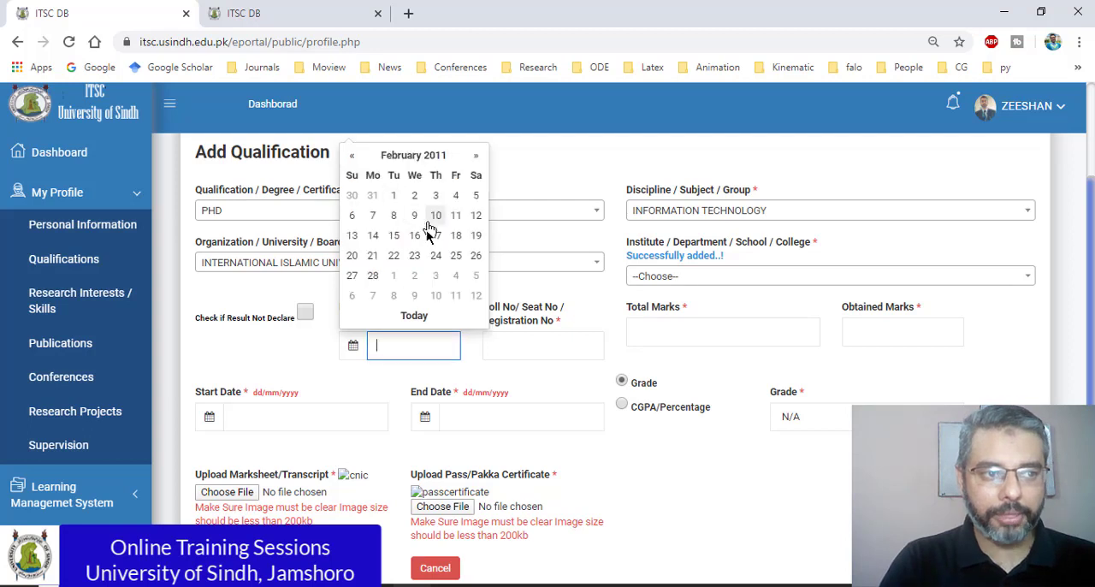
left_click(415, 256)
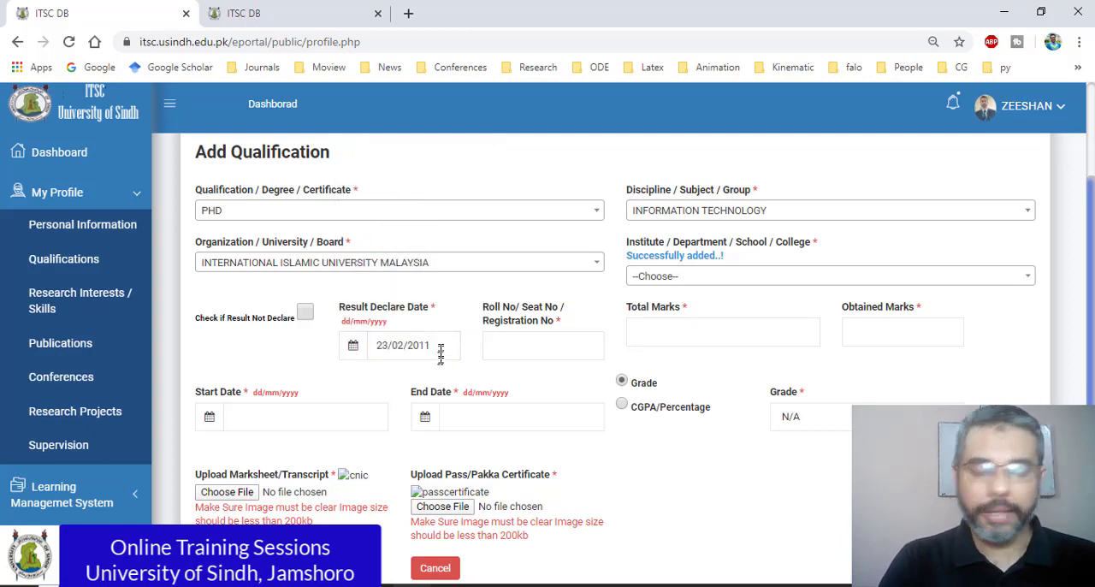
left_click(439, 343)
Step: Enter 00 as the Total Marks and 000 as the Obtained Marks of the PhD qualification
left_click(538, 350)
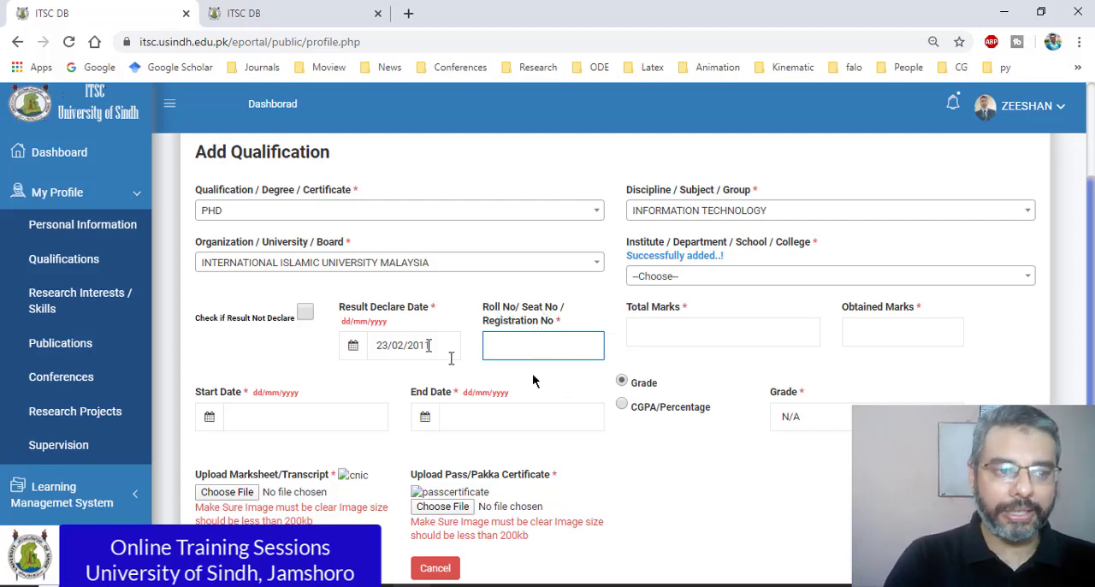
left_click(803, 338)
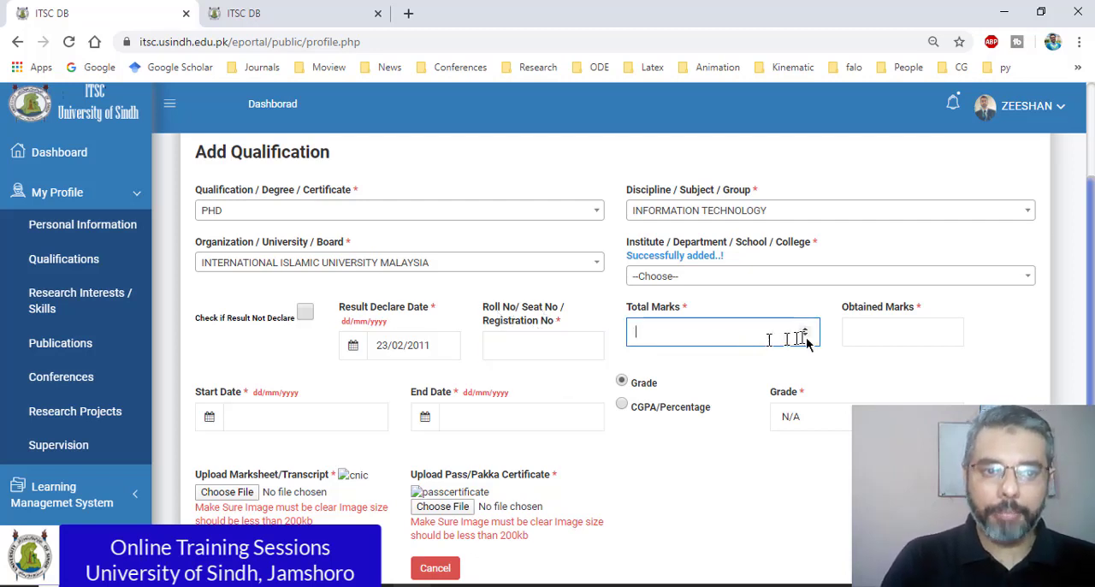
left_click(904, 337)
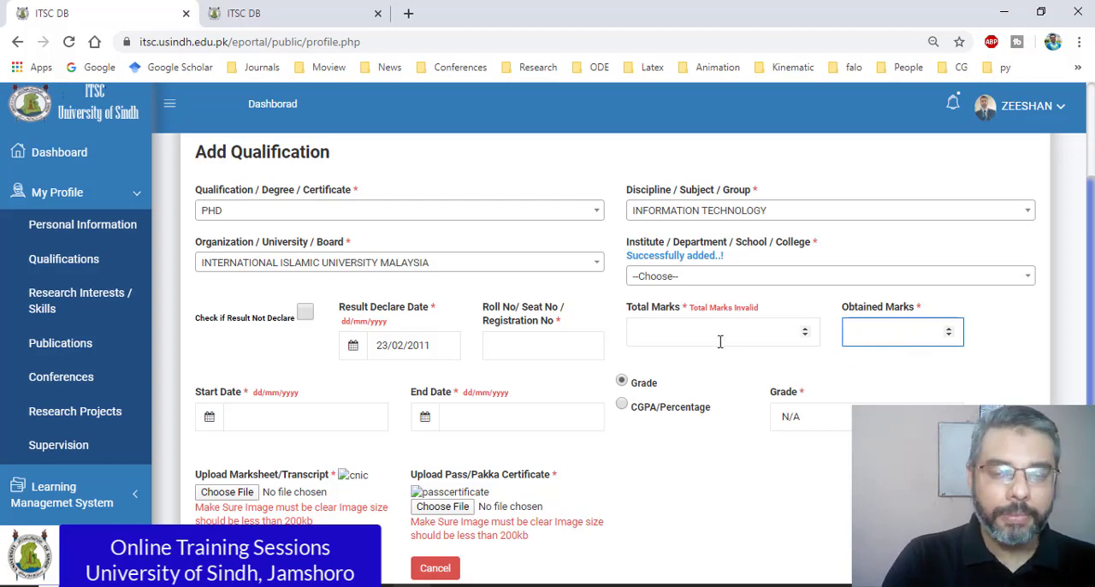
left_click(651, 338)
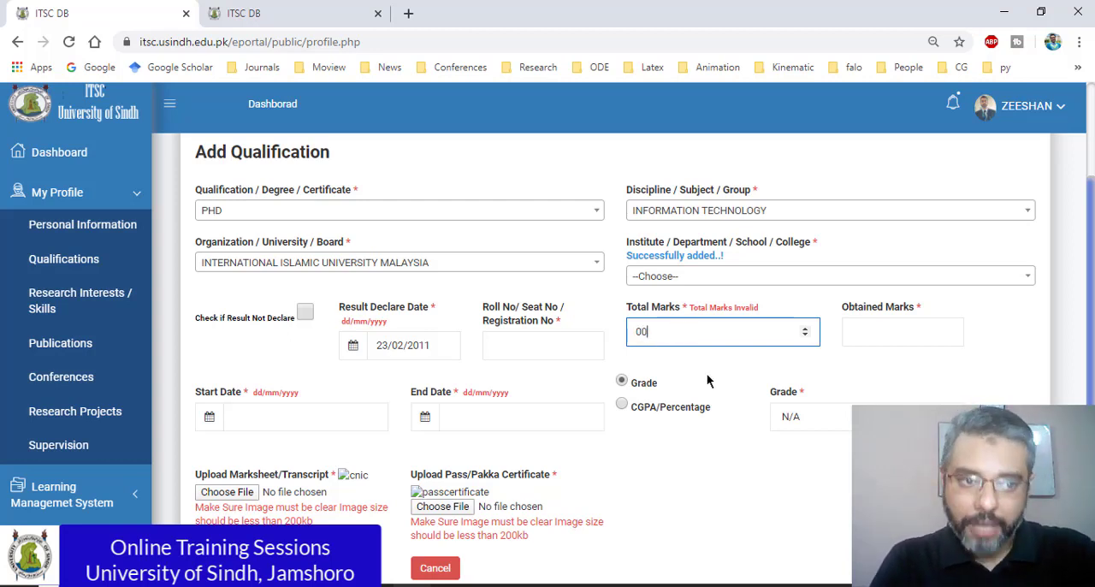
left_click(852, 326)
type("000")
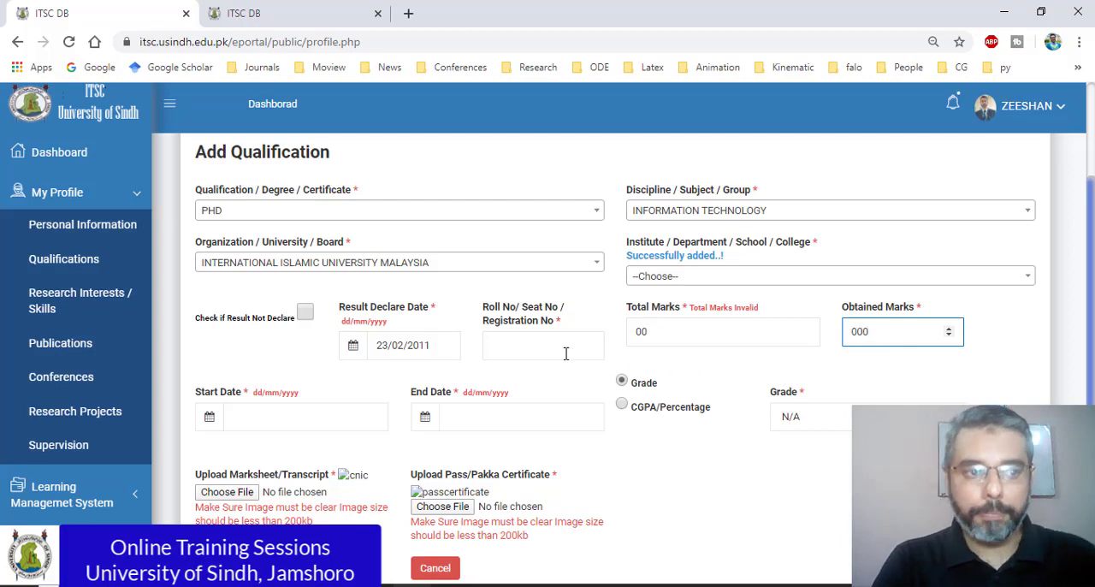
left_click(560, 339)
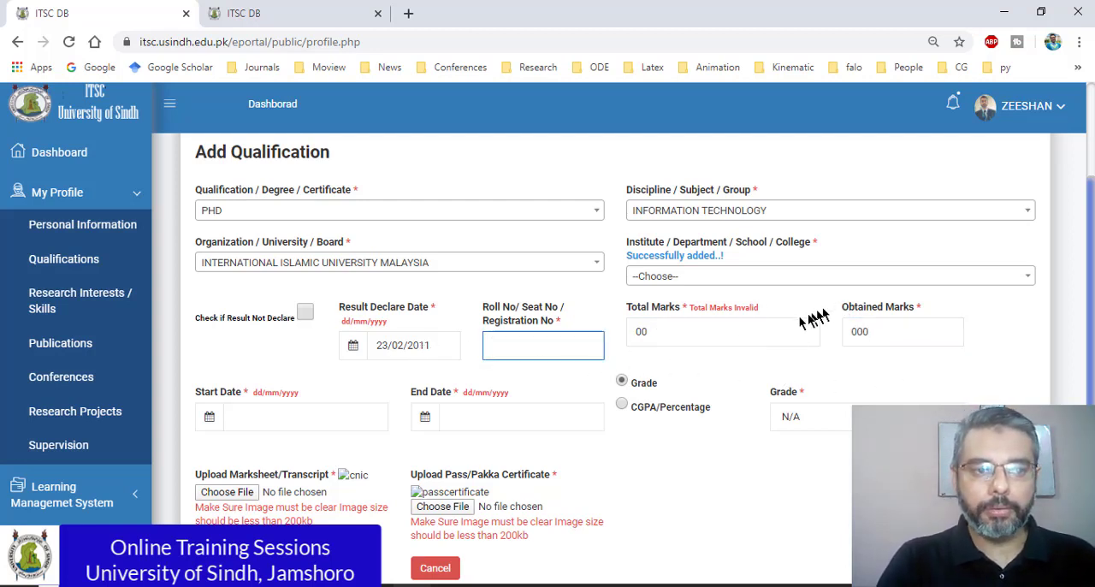
left_click(687, 335)
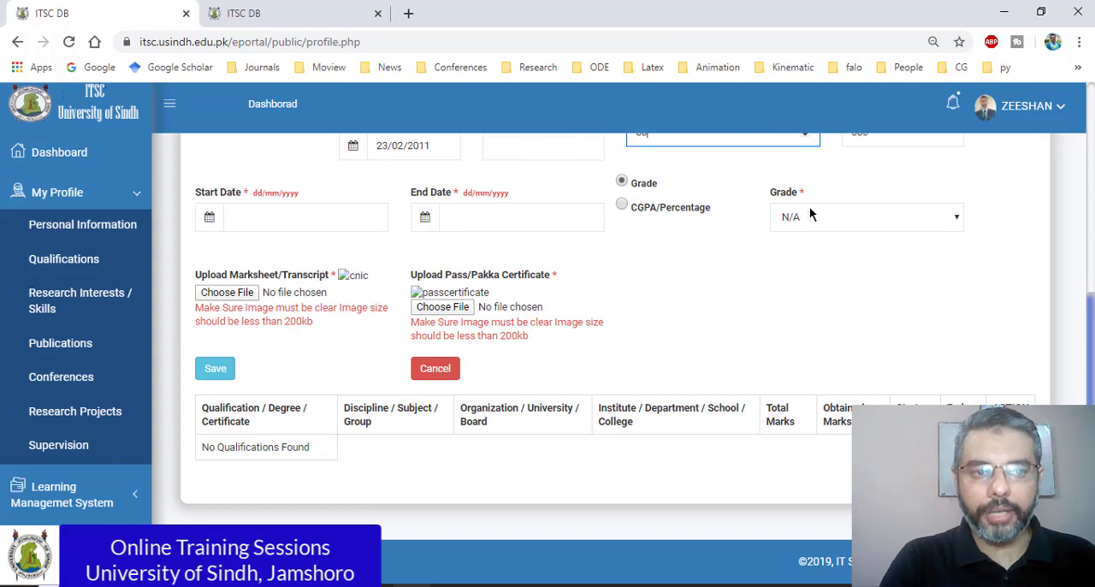
Step: Set the Start Date of the PhD qualification to 1/9/2011
left_click(346, 217)
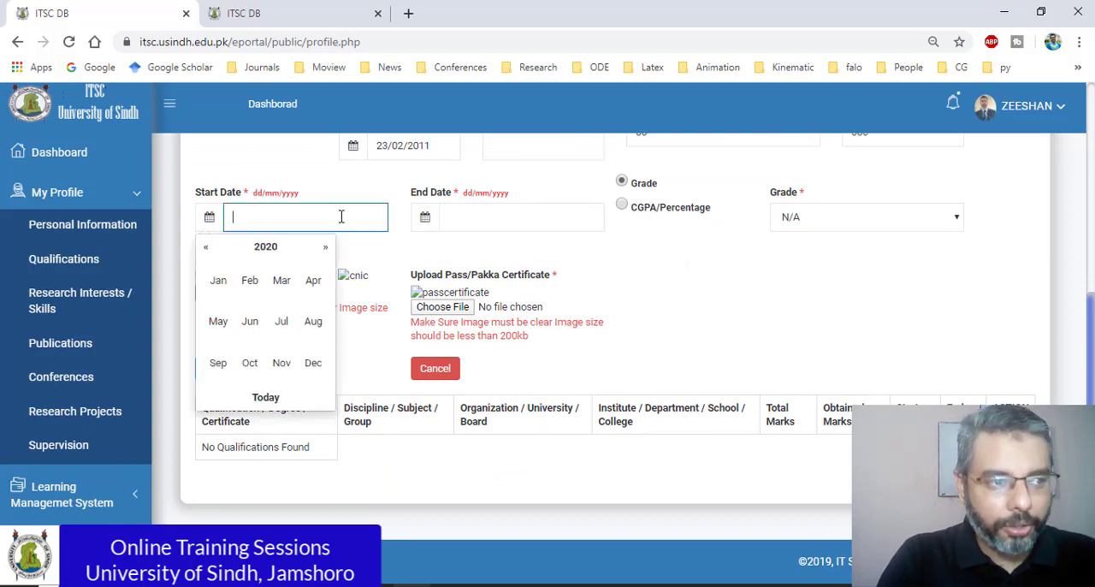
left_click(265, 249)
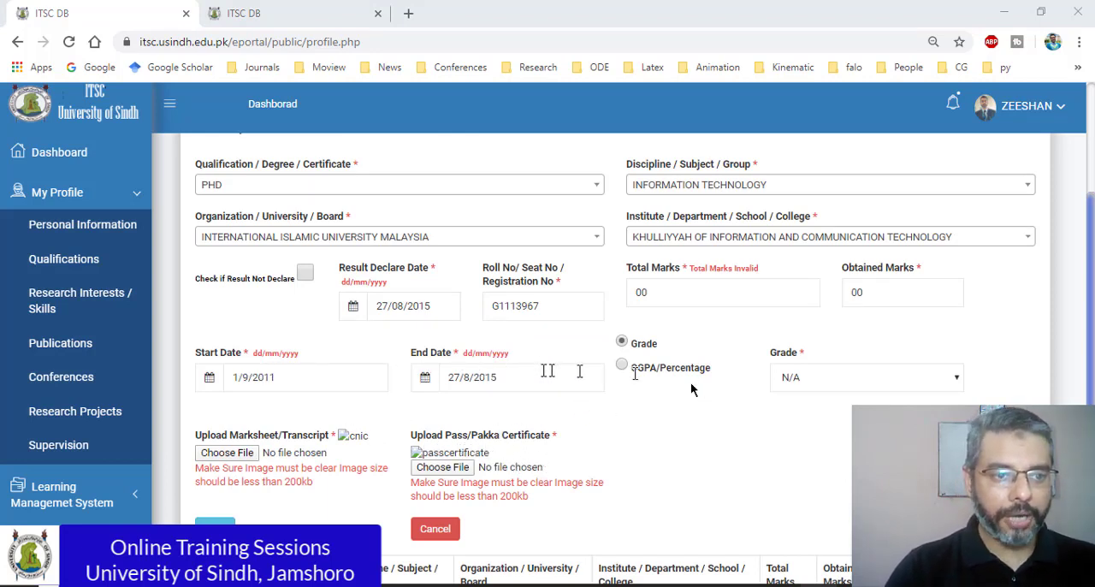
Step: Try to upload PhD Academic Transcript.jpg as the Marksheet/Transcript and check the stated image size limit
scroll(547, 371, "down", 2)
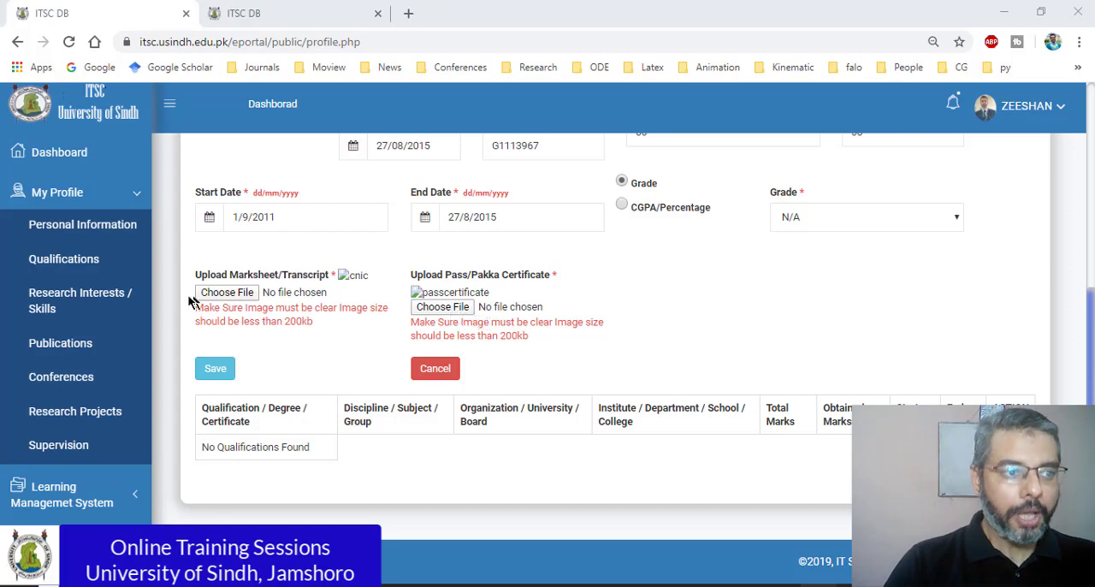
left_click(227, 293)
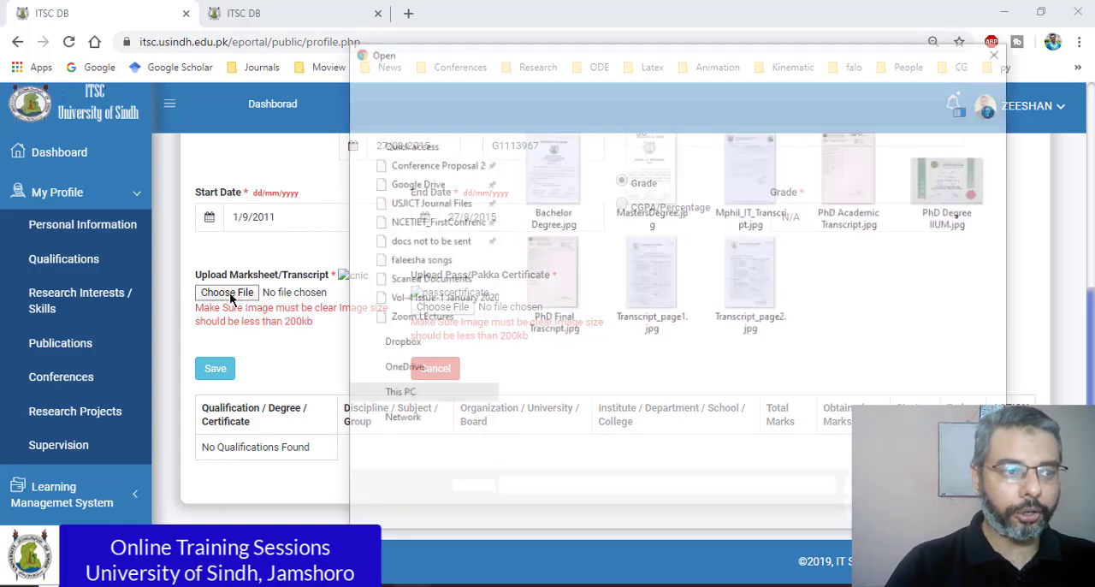
left_click(854, 181)
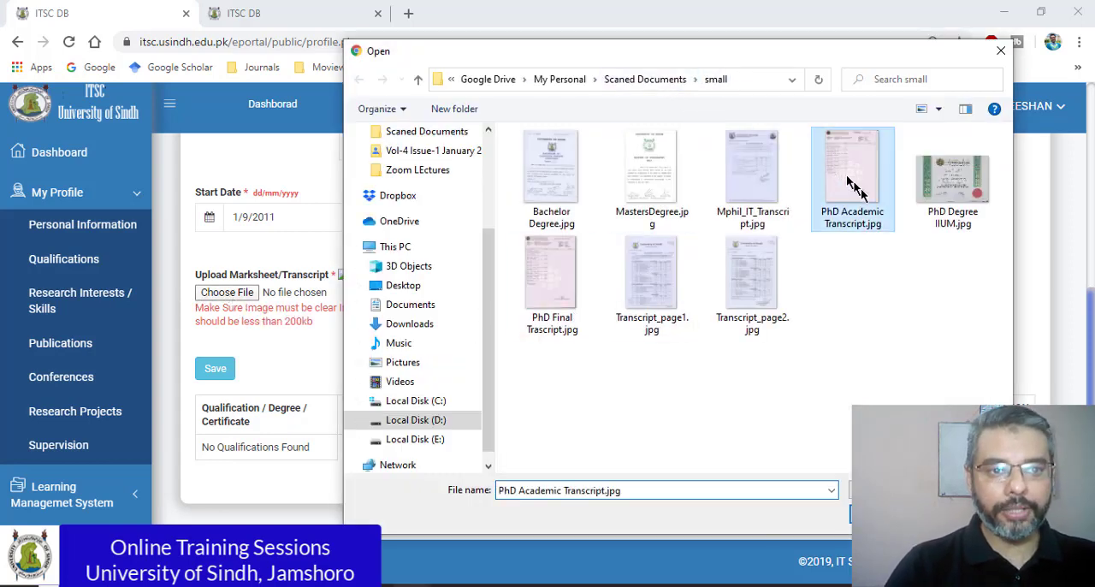
double_click(853, 182)
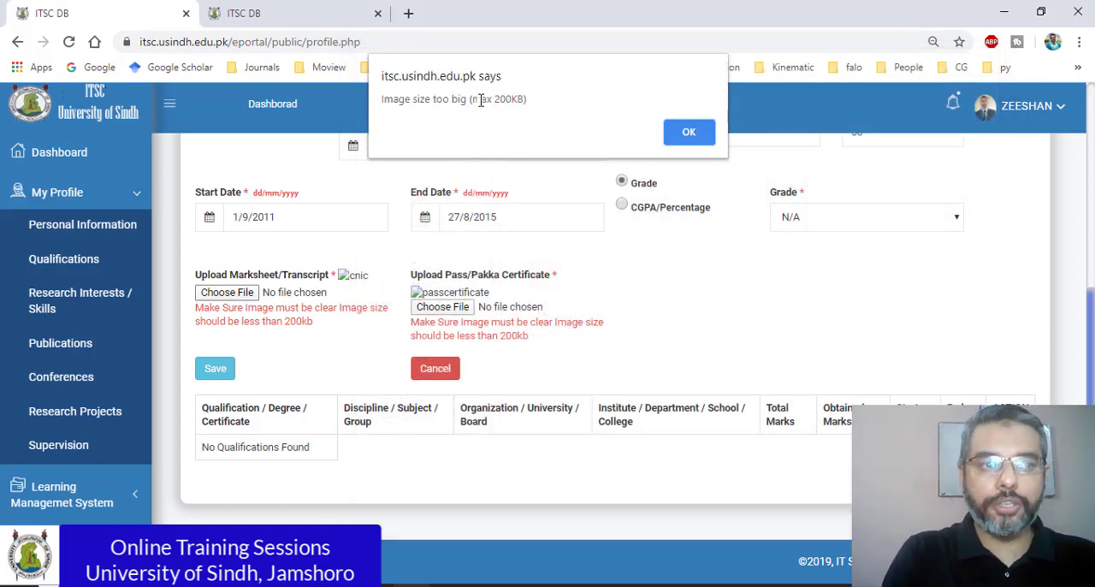
left_click(670, 136)
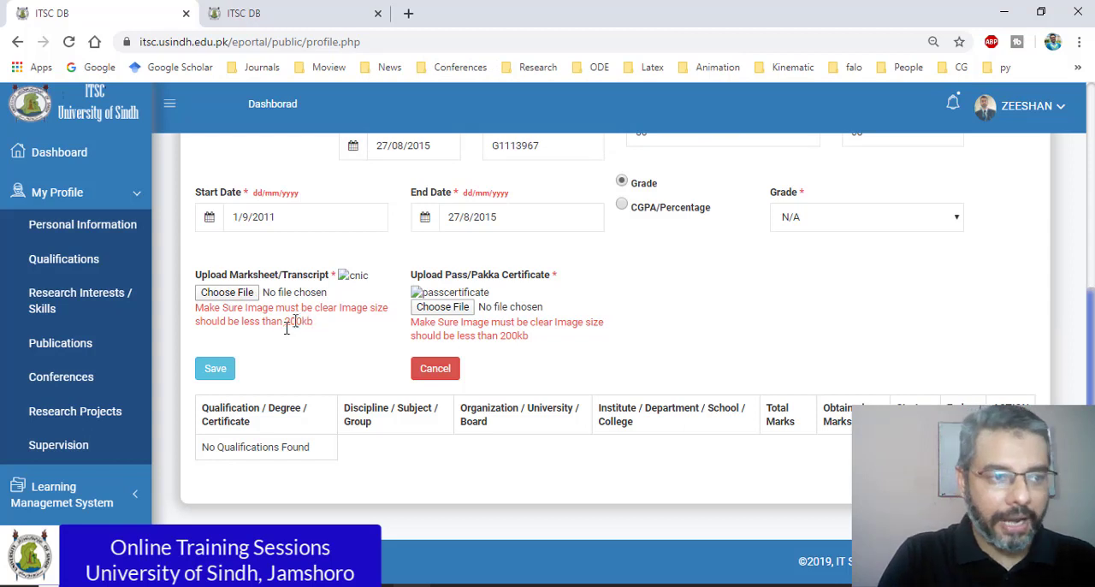
left_click_drag(286, 321, 320, 330)
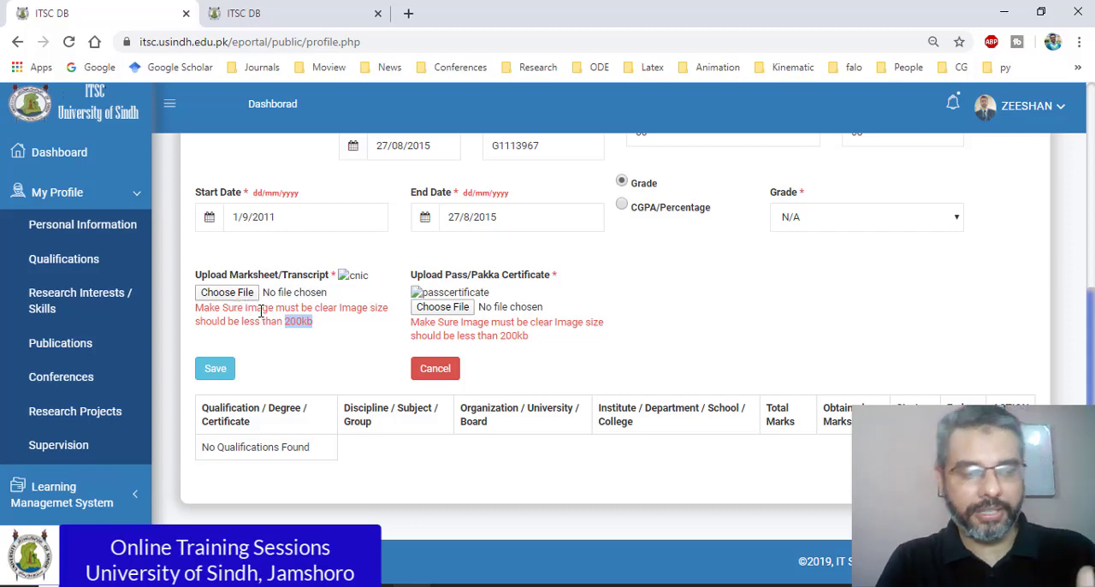
Step: Open PhD Academic Transcript.jpg for editing in Paint from the Marksheet/Transcript file chooser
left_click(228, 293)
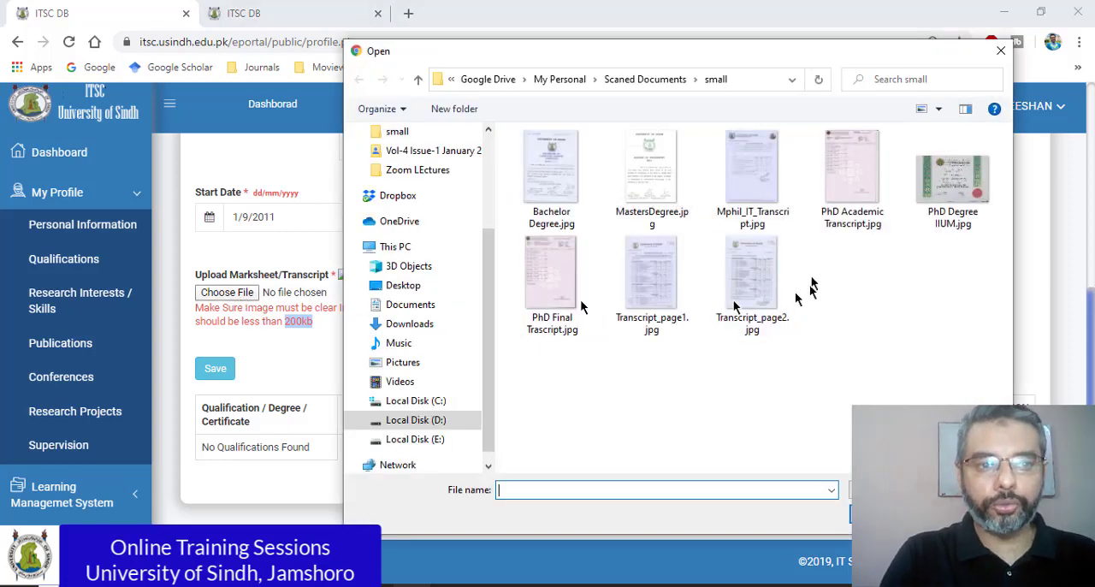
left_click(851, 193)
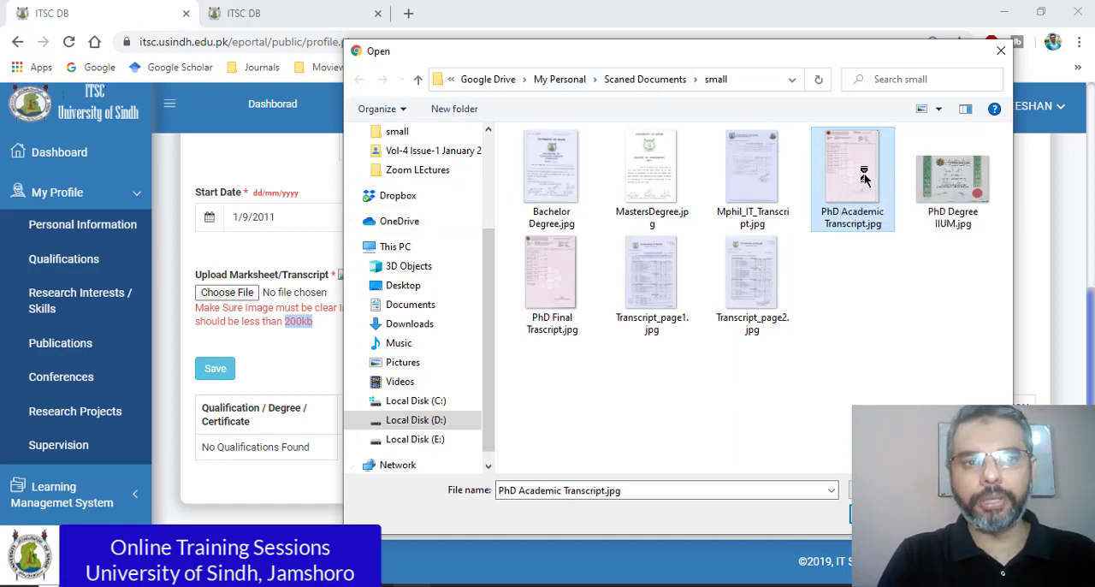
right_click(864, 177)
left_click(845, 161)
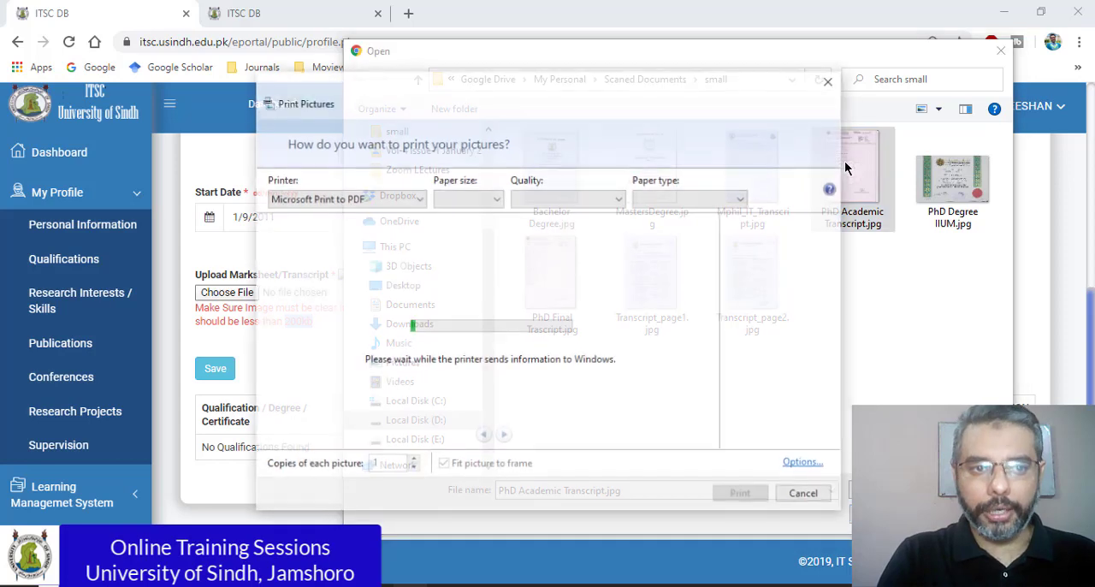
left_click(828, 82)
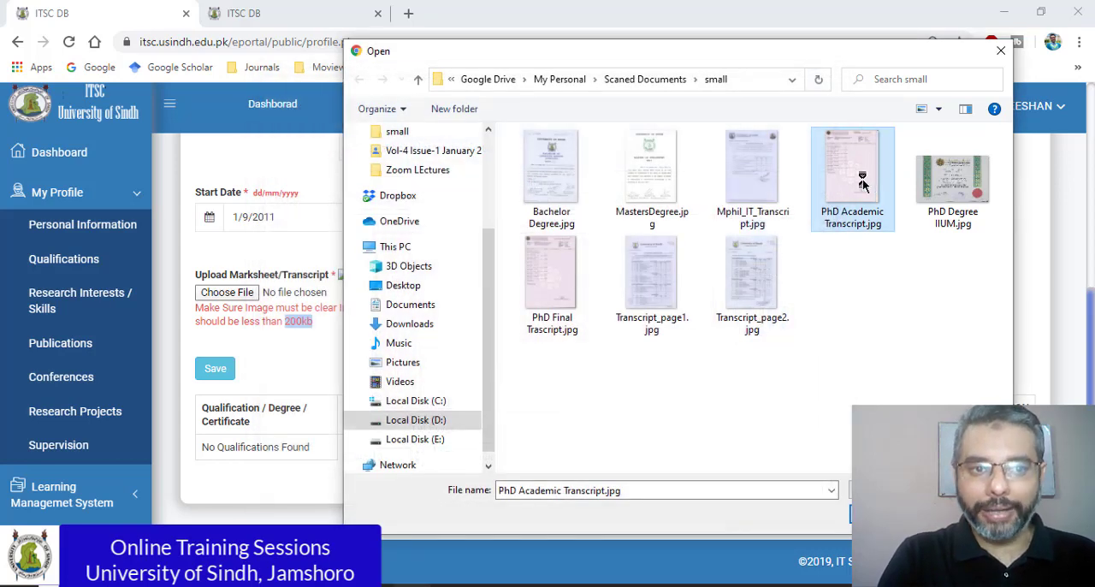
right_click(863, 182)
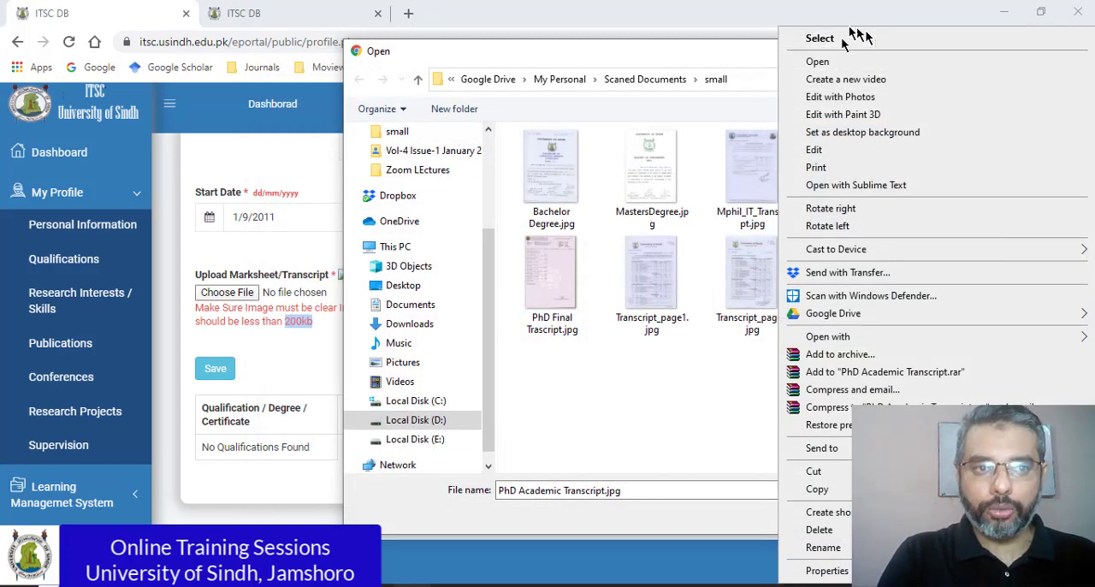
left_click(837, 149)
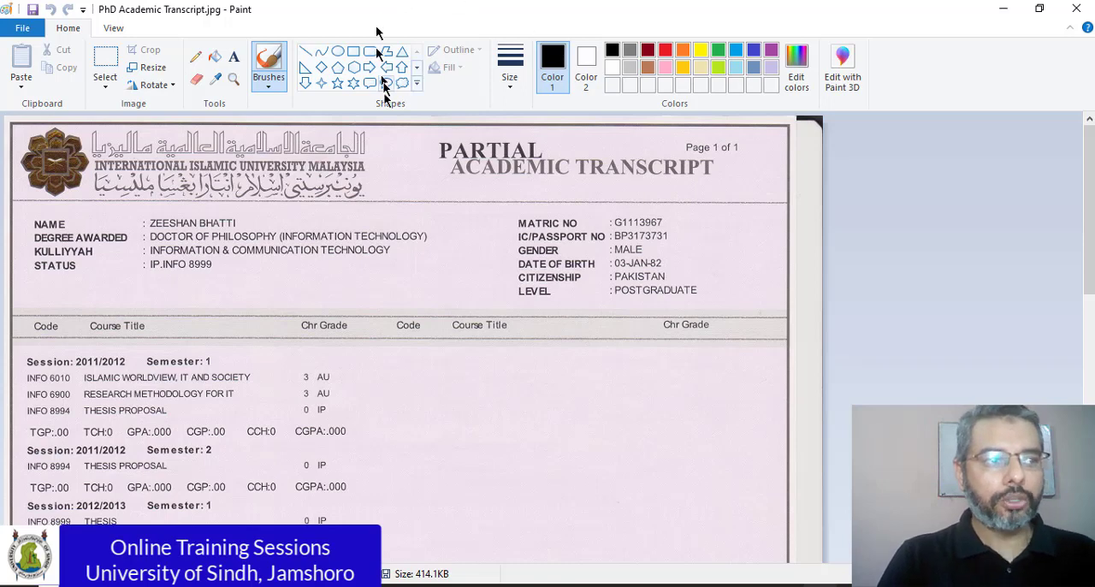
Step: Resize the transcript image to 50 percent horizontally and vertically, keeping the aspect ratio
left_click(154, 70)
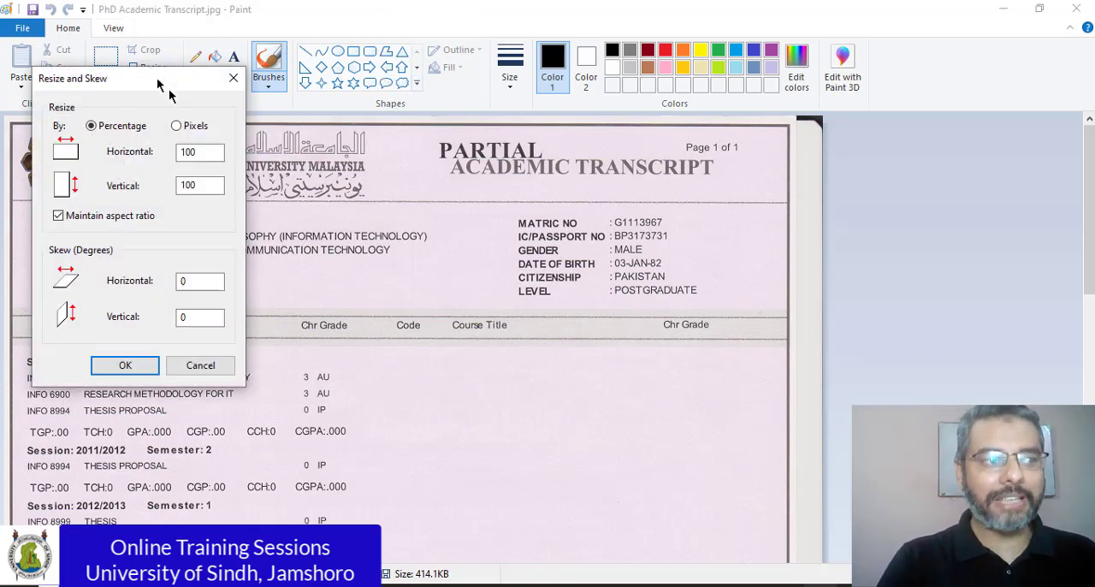
left_click_drag(159, 84, 221, 132)
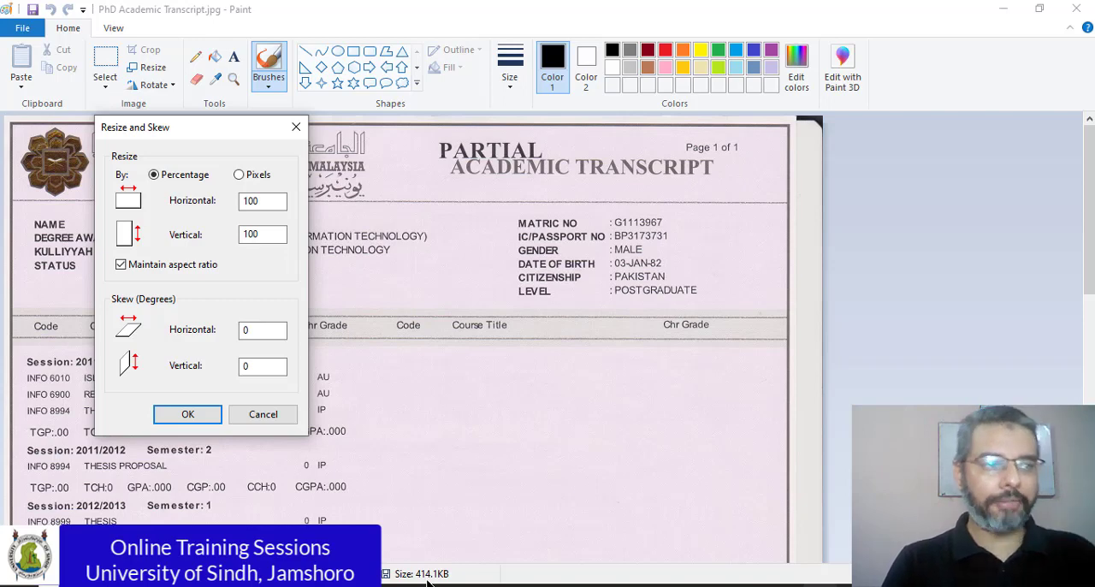
left_click_drag(278, 201, 227, 201)
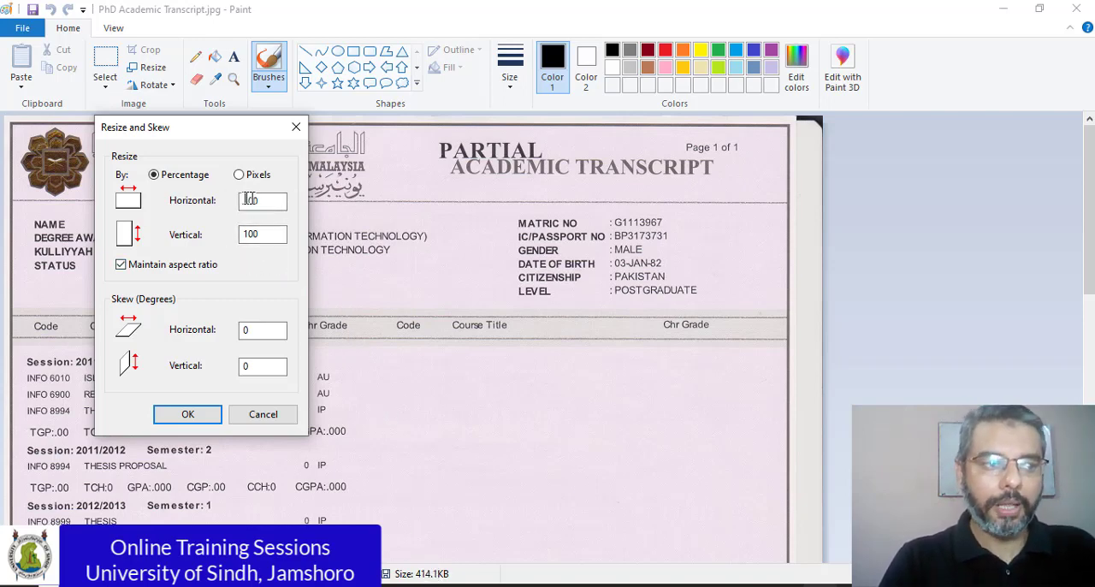
type("50")
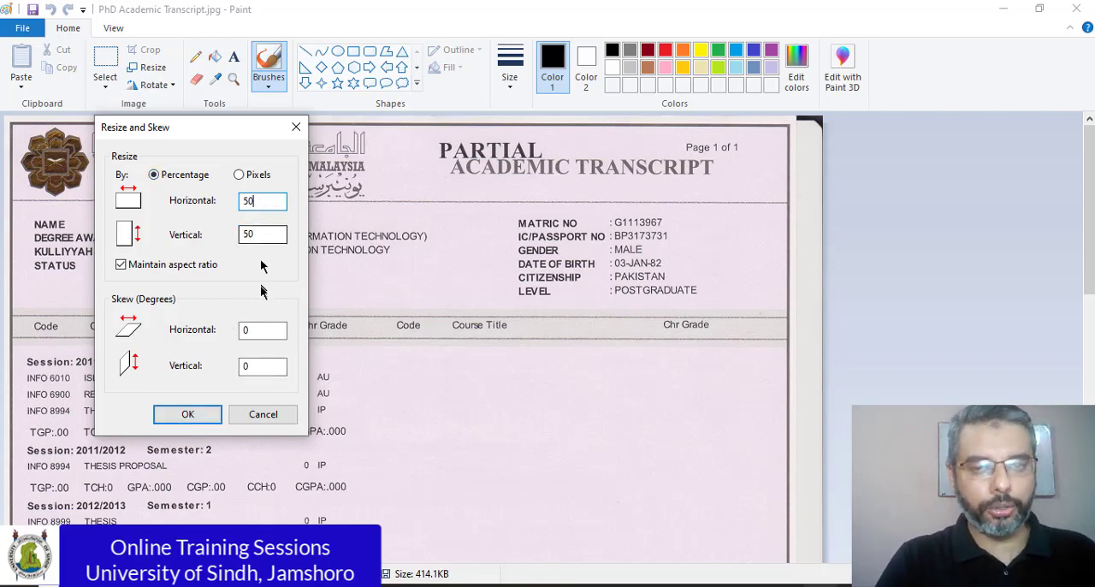
left_click(187, 414)
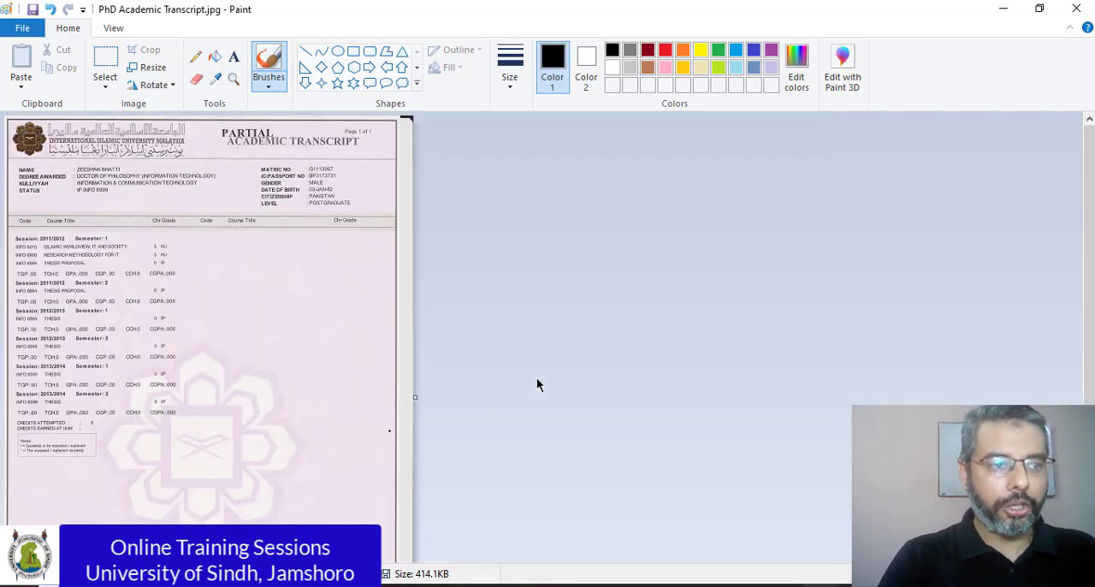
Step: Save the resized transcript as a JPEG named PhD Academic Transcript 2.jpg in the small folder
left_click(17, 27)
mouse_move(123, 171)
left_click(310, 127)
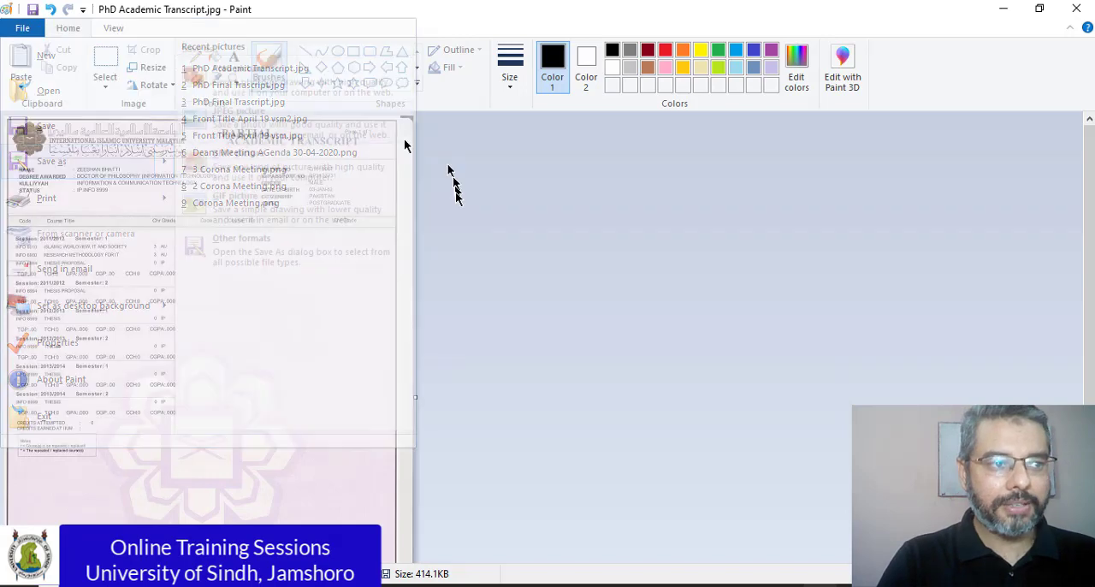
left_click(373, 366)
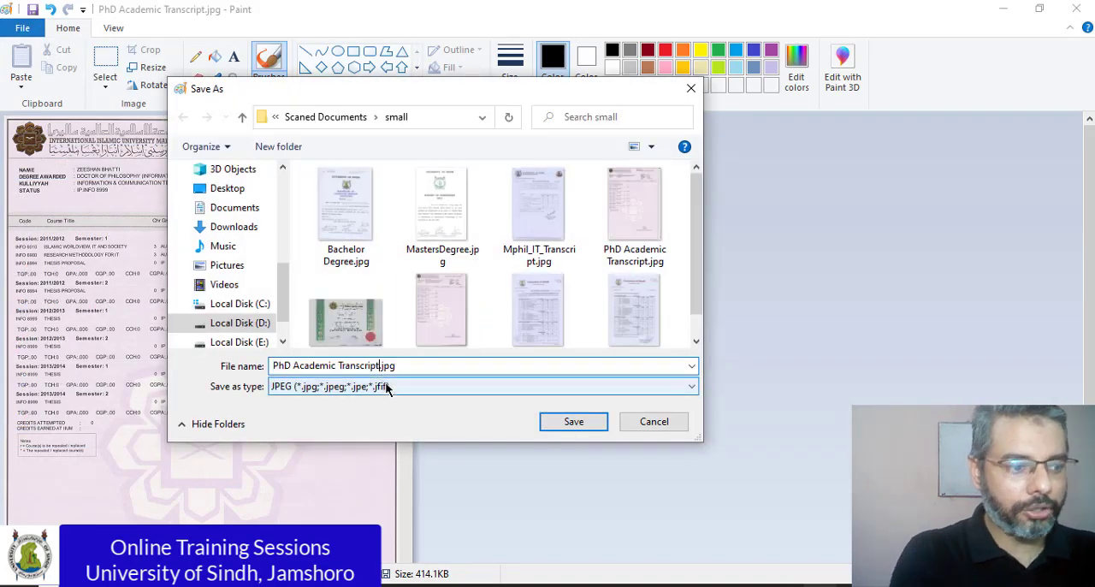
left_click(573, 420)
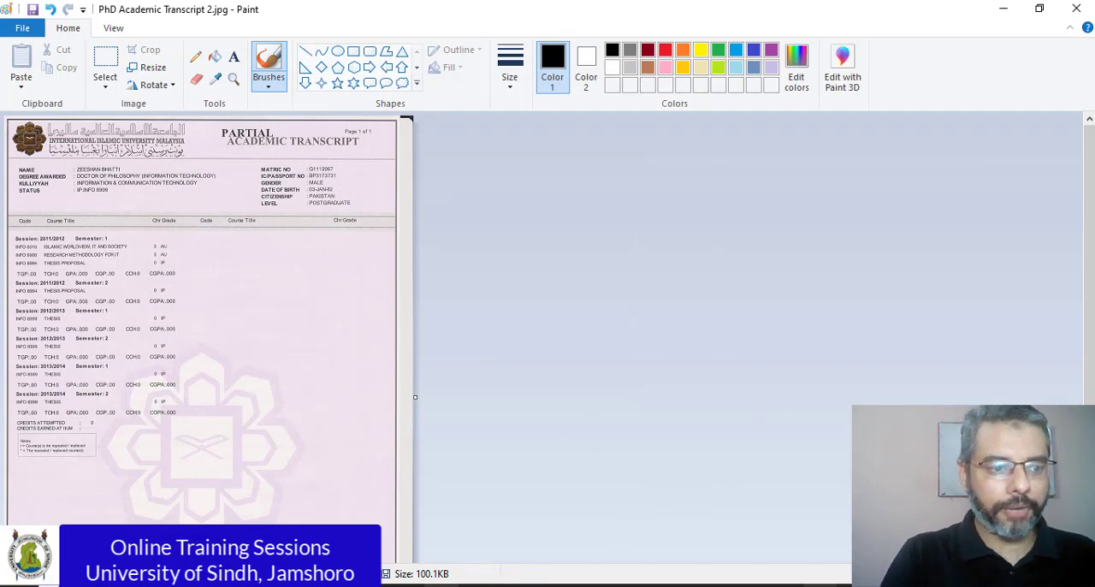
Step: Switch back to Chrome and upload PhD Academic Transcript 2.jpg as the Marksheet/Transcript
left_click(407, 585)
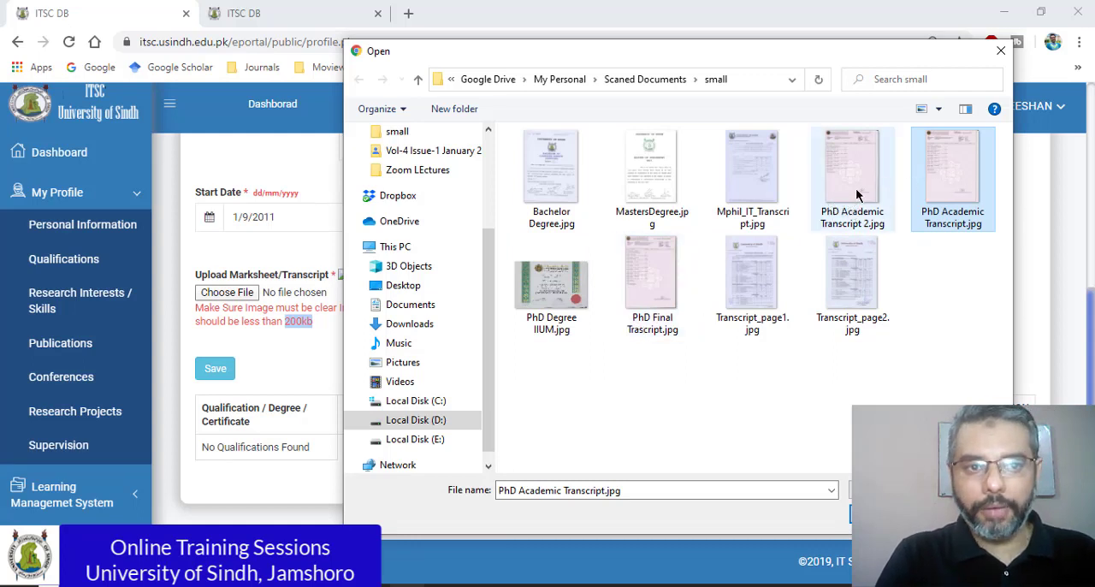
mouse_move(858, 196)
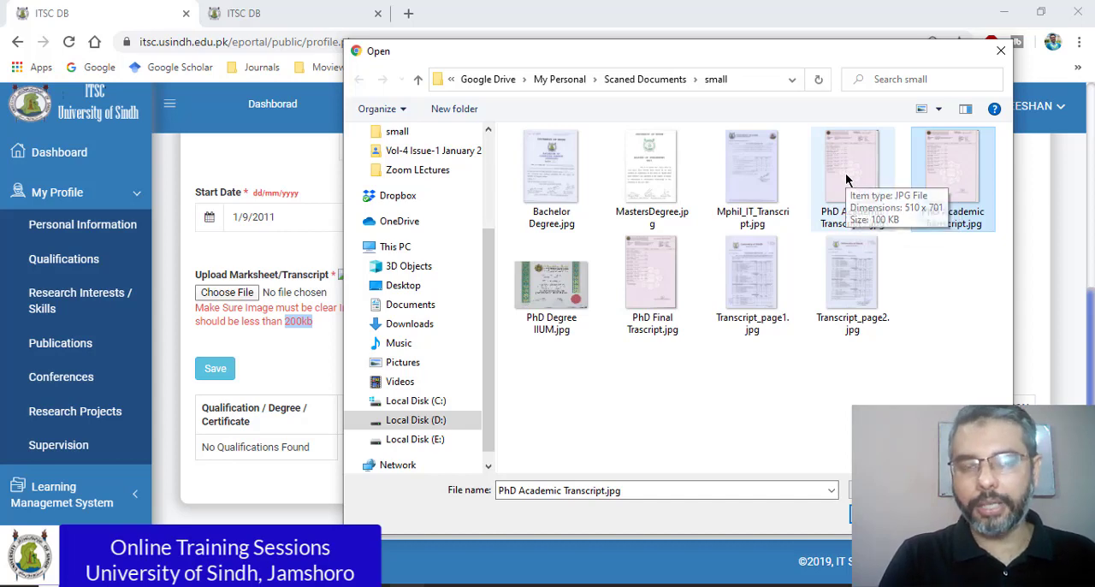
double_click(846, 179)
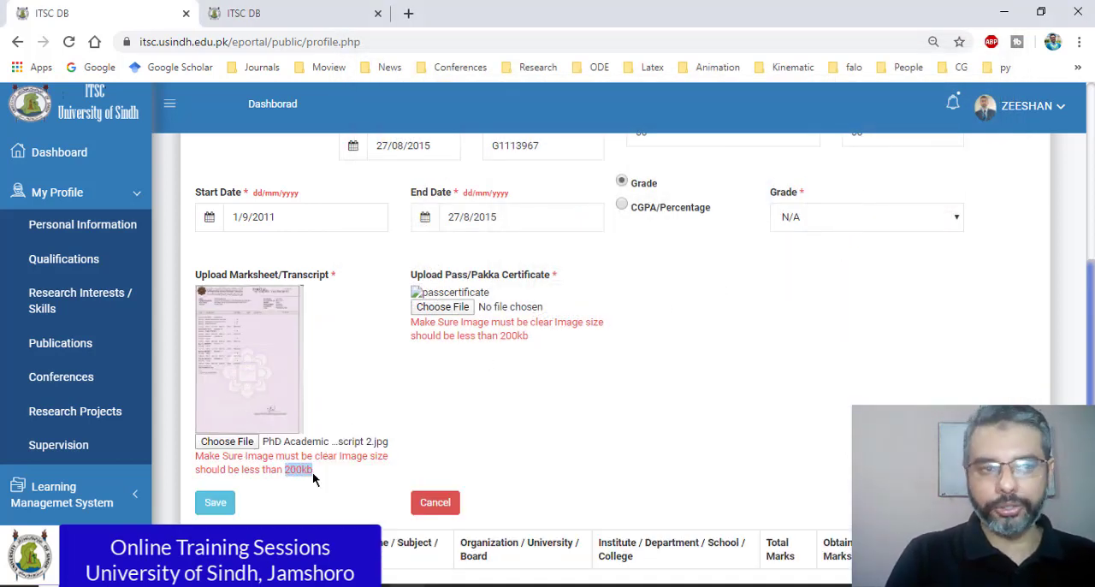
Step: Try to upload PhD Degree IIUM.jpg as the Pass/Pakka Certificate
left_click(444, 308)
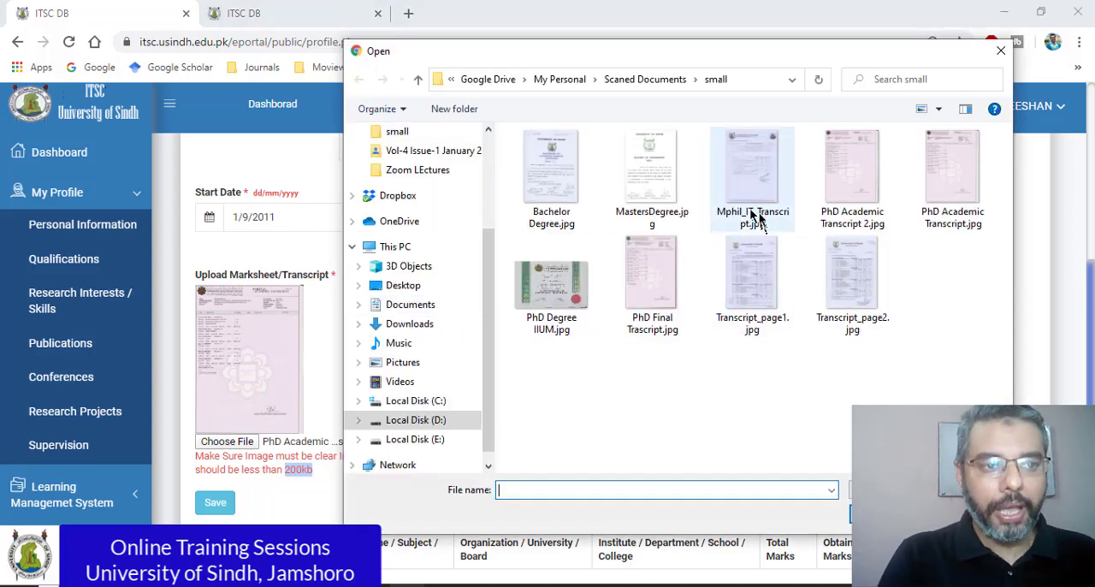
double_click(557, 288)
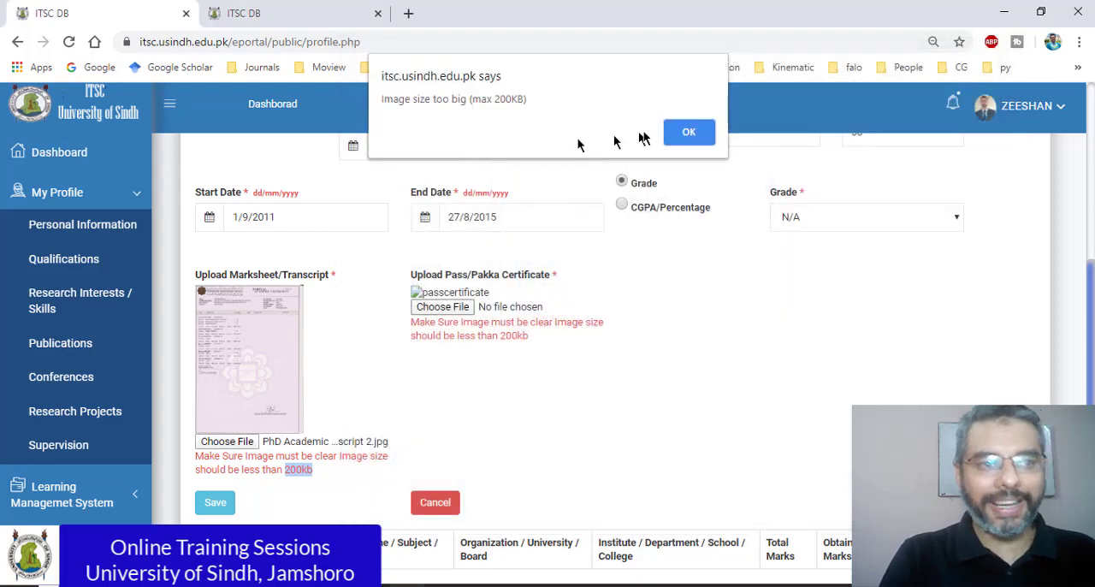
left_click(687, 134)
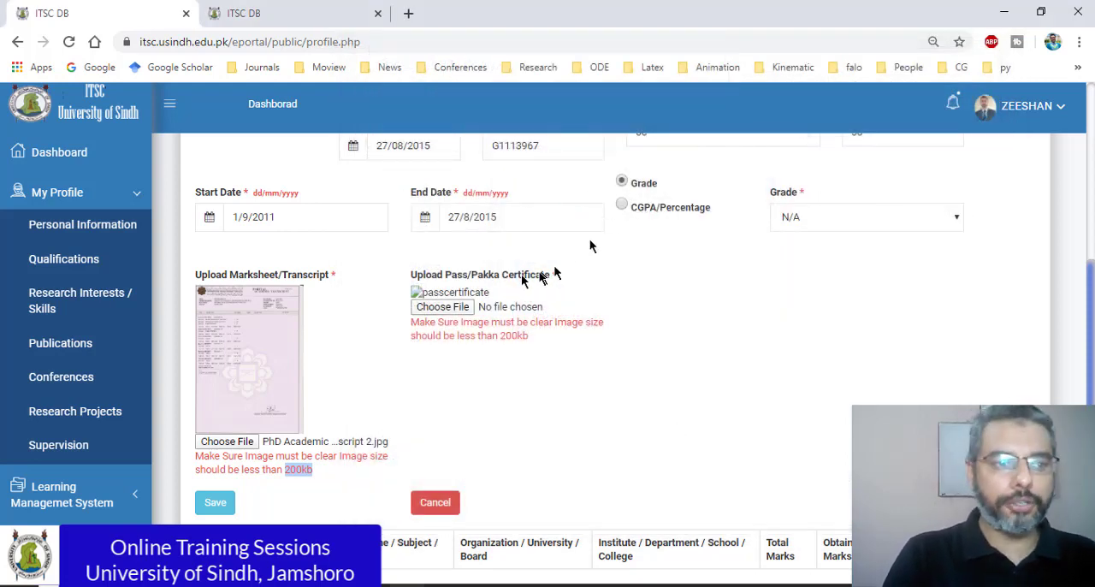
Step: Open PhD Degree IIUM.jpg for editing in Paint from the Pass/Pakka Certificate file chooser
left_click(454, 309)
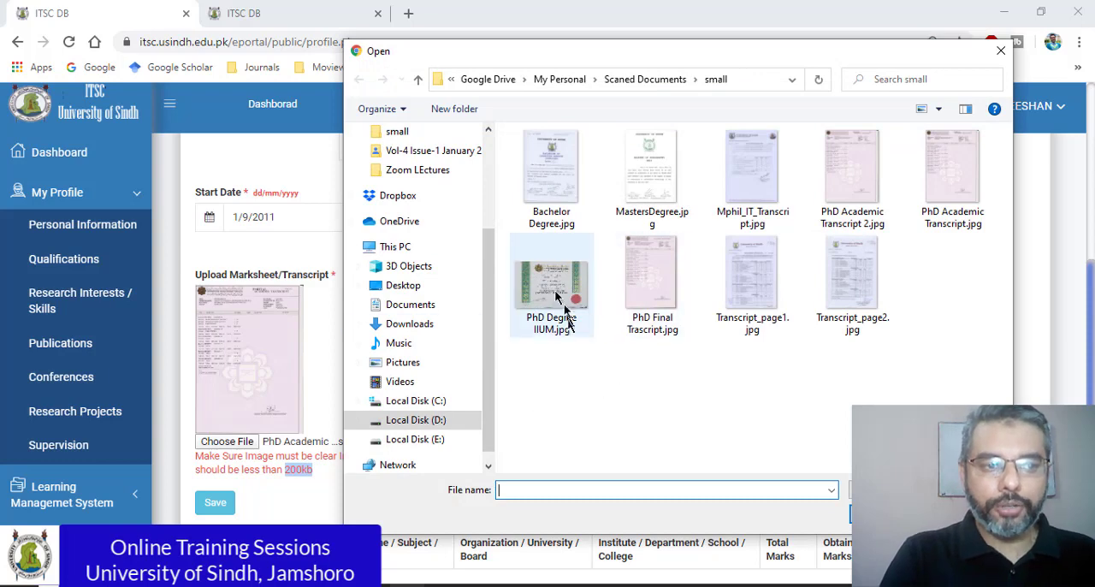
left_click(557, 296)
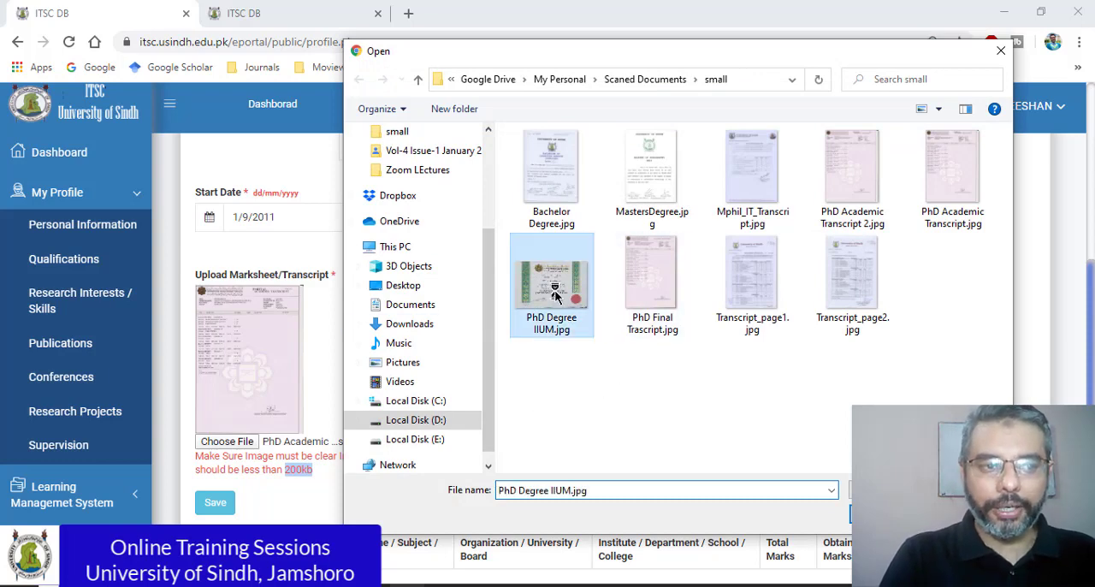
right_click(557, 296)
left_click(633, 148)
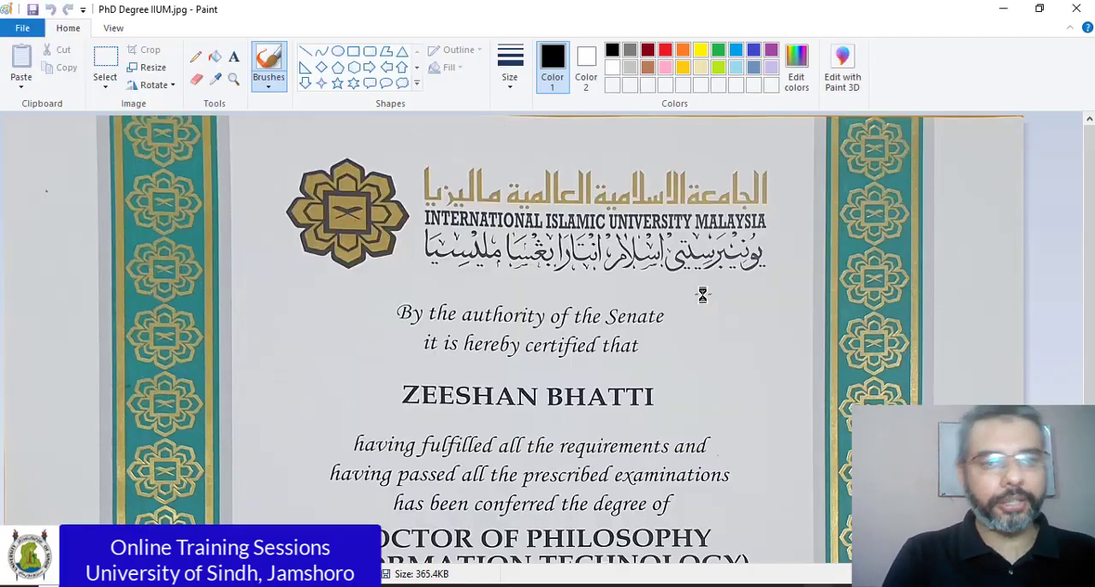
Step: Resize the PhD degree image to 75 percent horizontally and vertically, keeping the aspect ratio, and save it over the same file
scroll(425, 381, "down", 3)
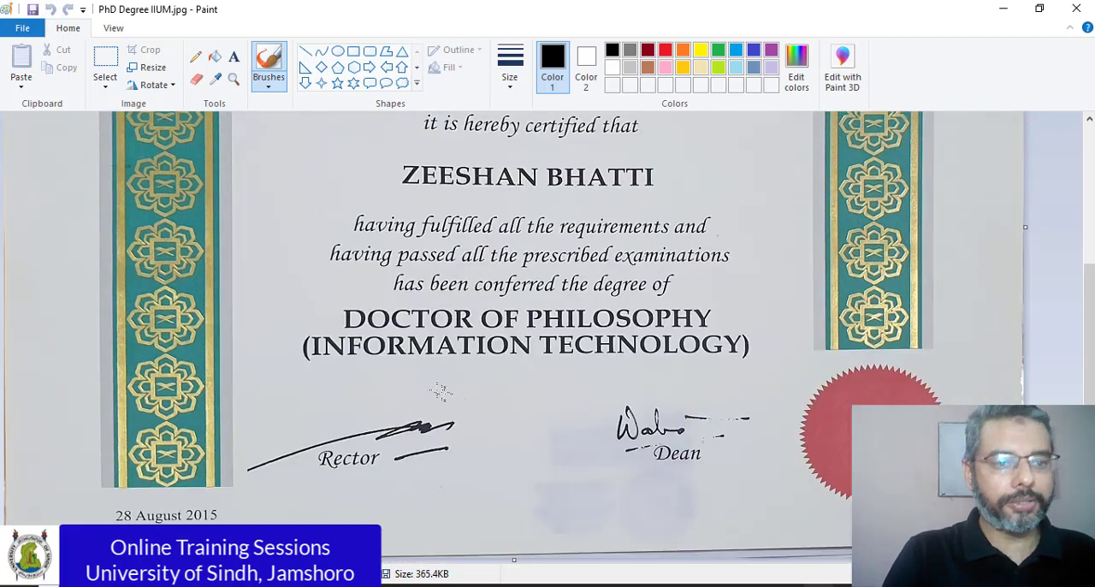
scroll(439, 391, "up", 2)
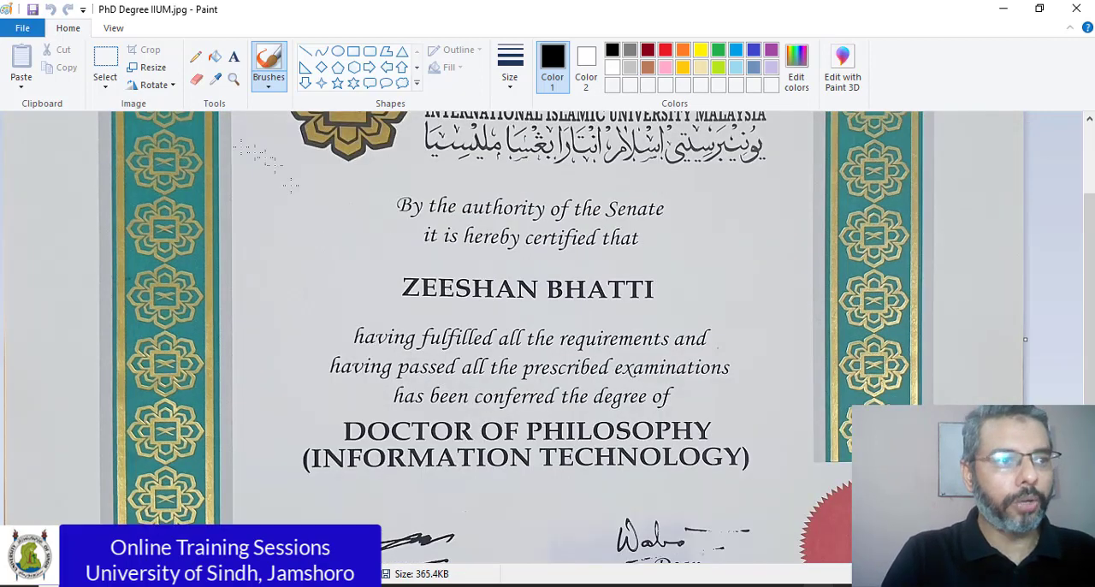
left_click(152, 71)
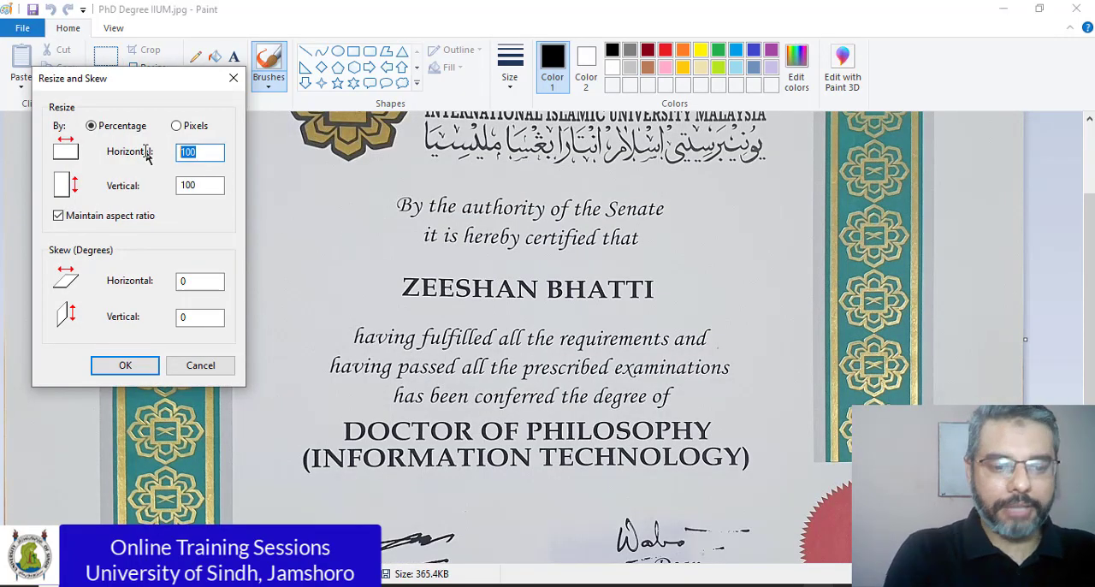
type("7")
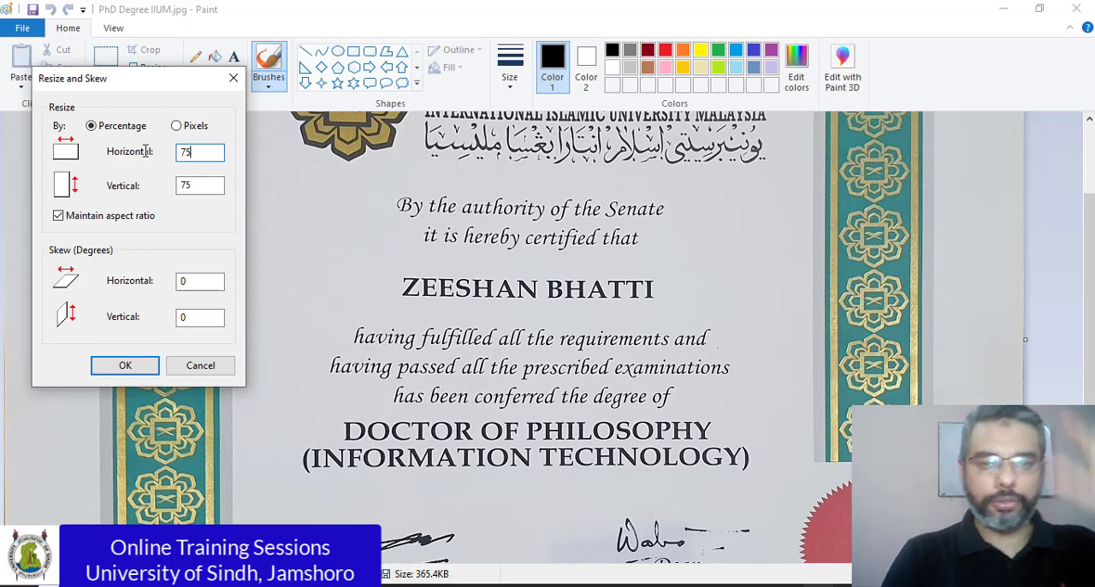
type("5")
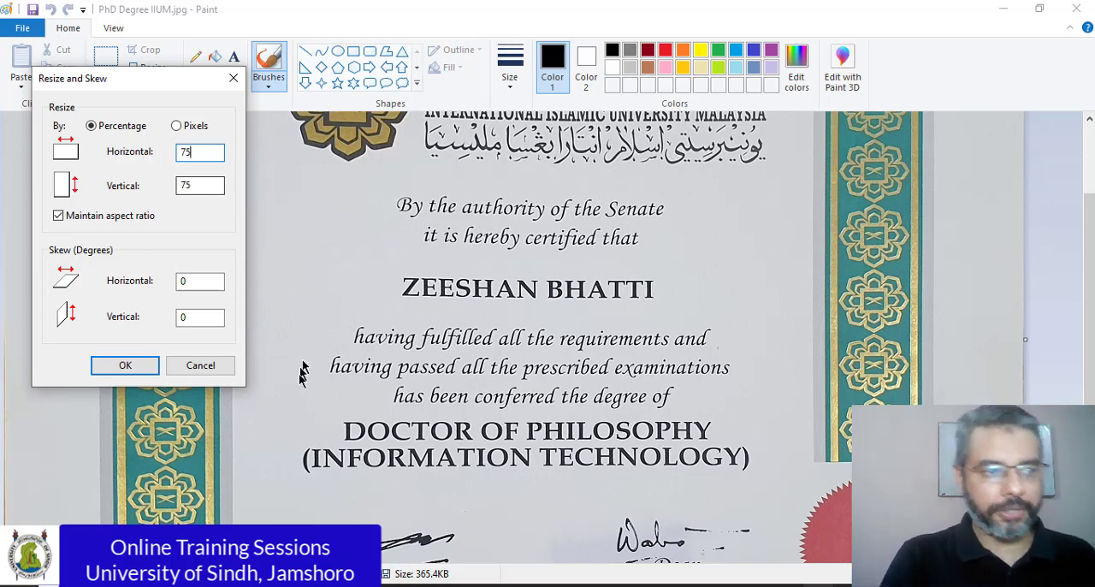
left_click(125, 365)
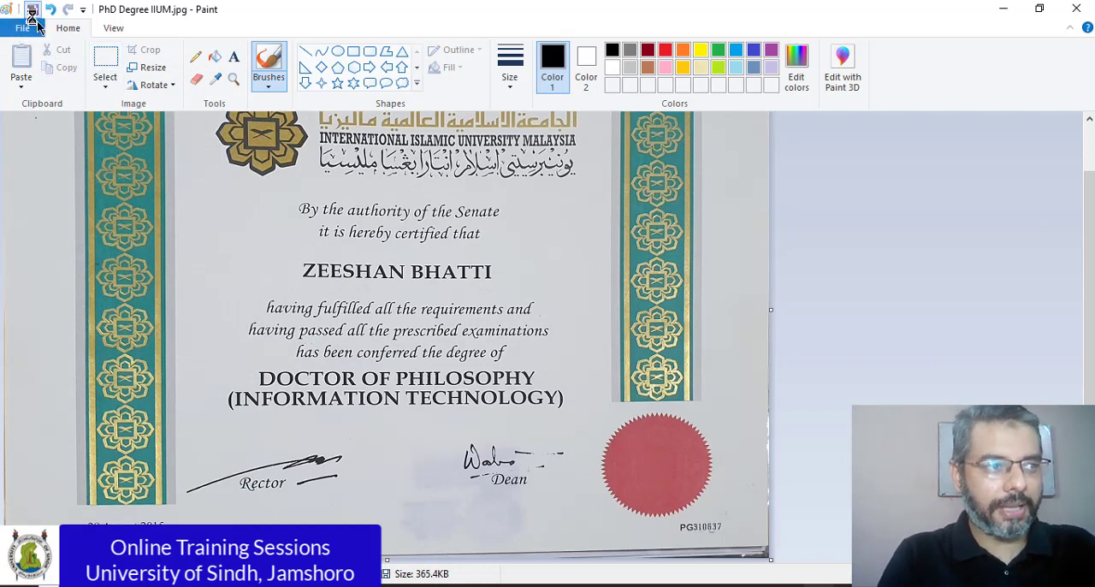
left_click(33, 10)
Step: Switch back to Chrome and upload the resized PhD Degree IIUM.jpg as the Pass/Pakka Certificate
key("alt+Tab")
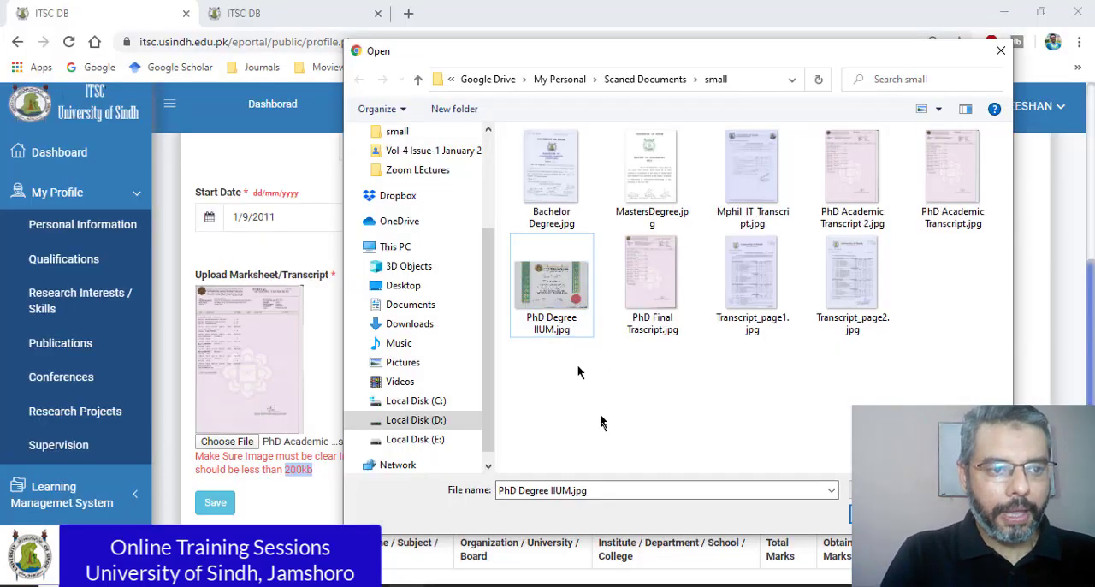
double_click(546, 284)
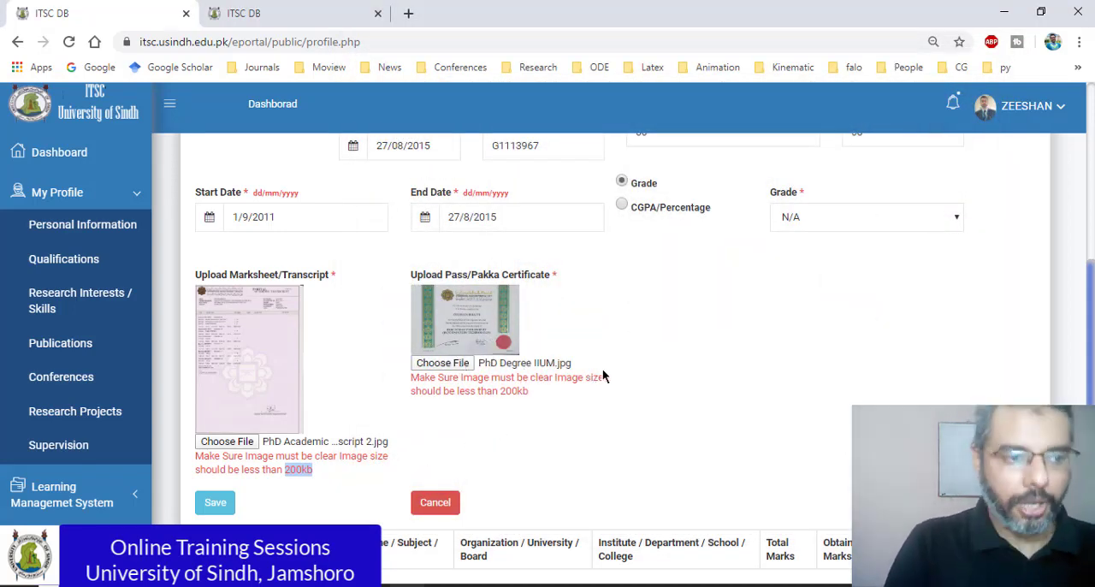
Step: Try to save the PhD qualification, read the alert about the dates and dismiss it
left_click(220, 504)
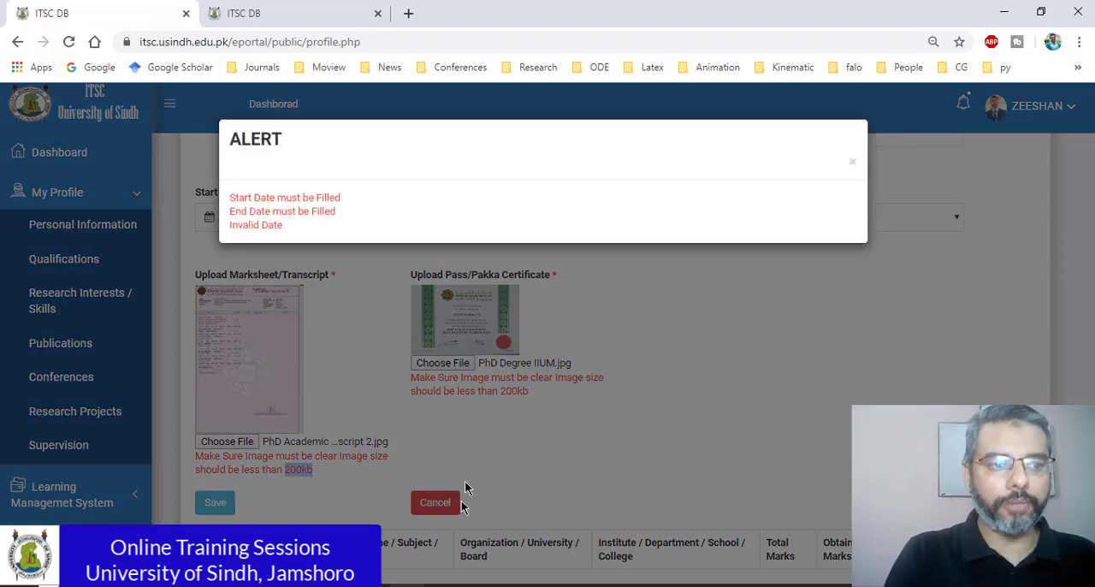
left_click(263, 200)
left_click_drag(250, 213, 342, 225)
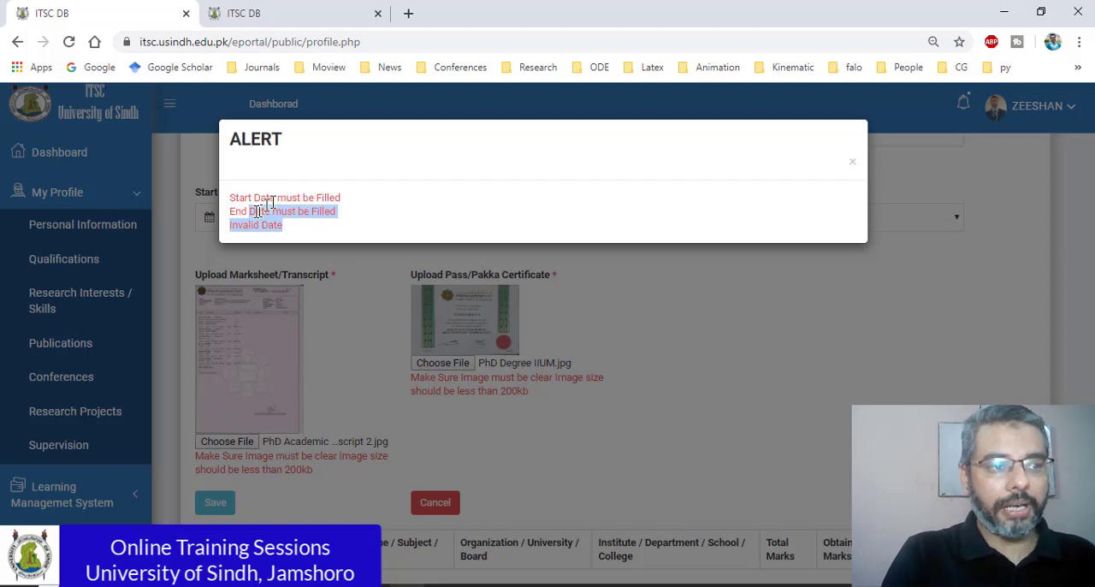
left_click(770, 324)
Step: Set the PhD qualification's Start Date to 01/09/2011 by choosing the day from the calendar
scroll(777, 396, "up", 2)
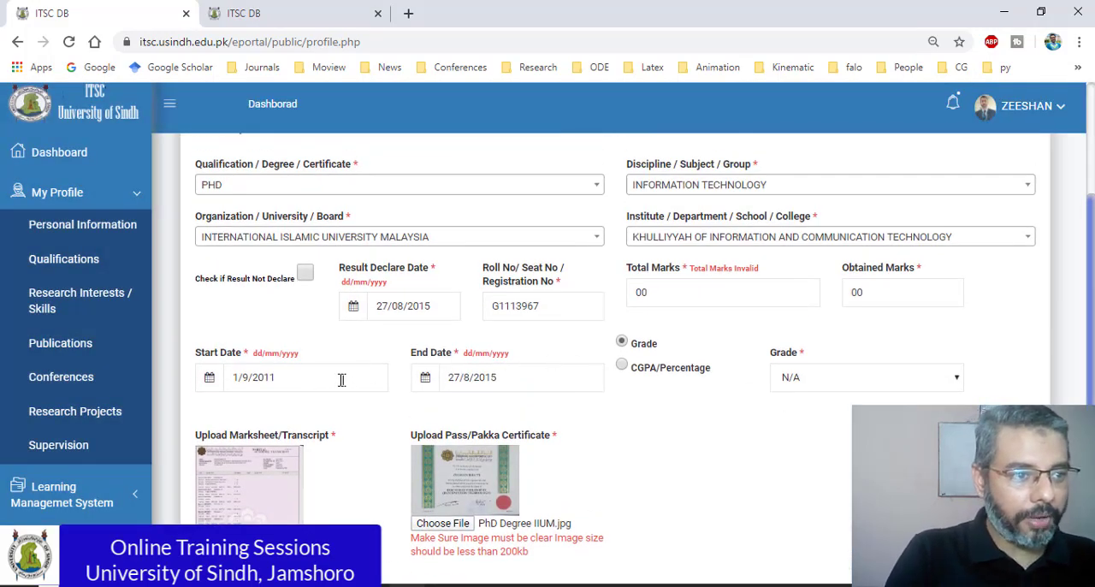
left_click(291, 376)
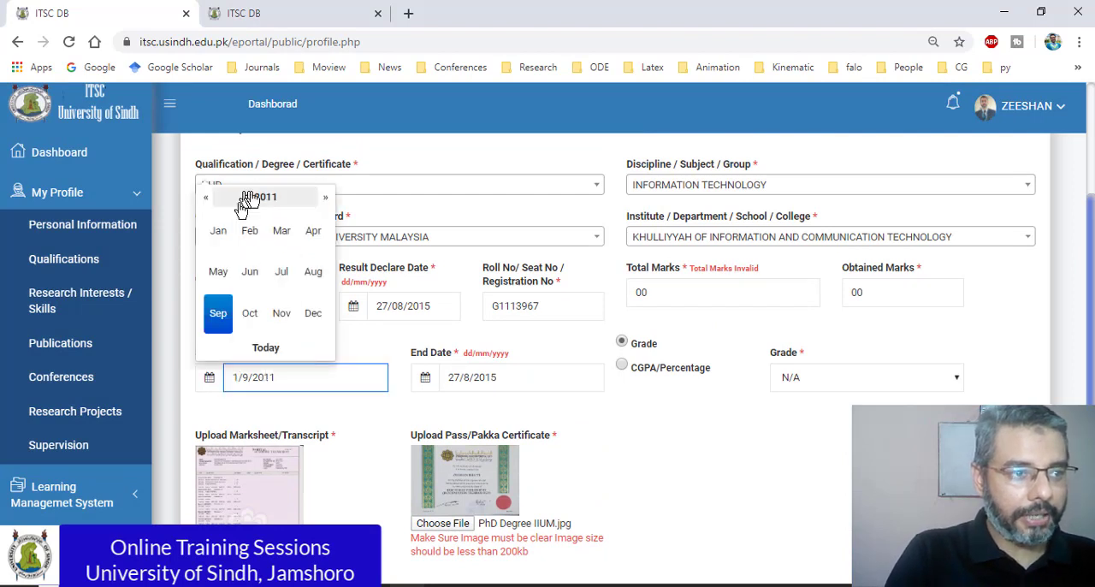
left_click(219, 313)
left_click(292, 229)
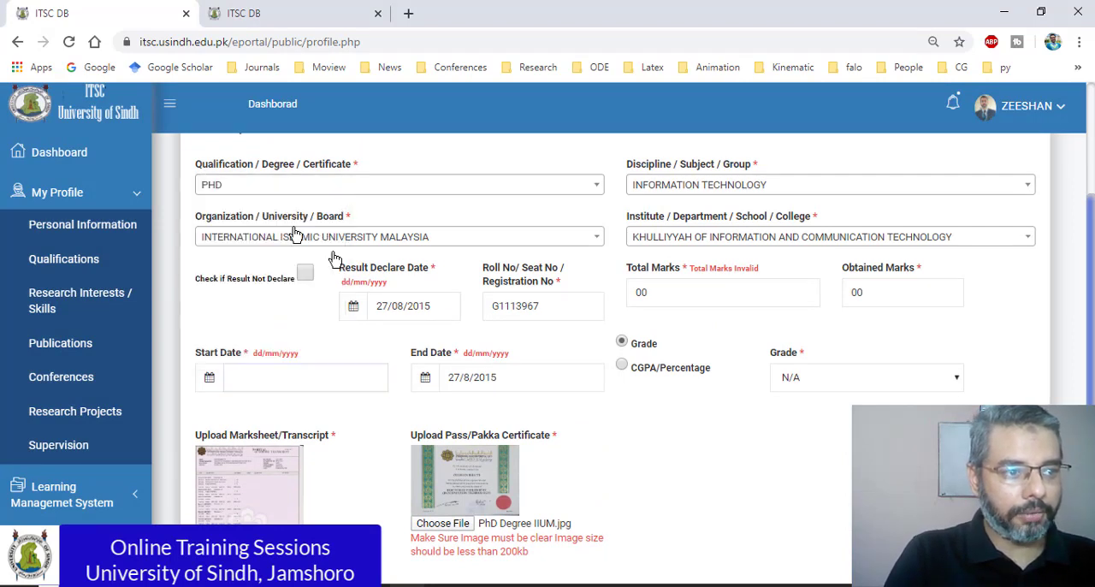
left_click(334, 380)
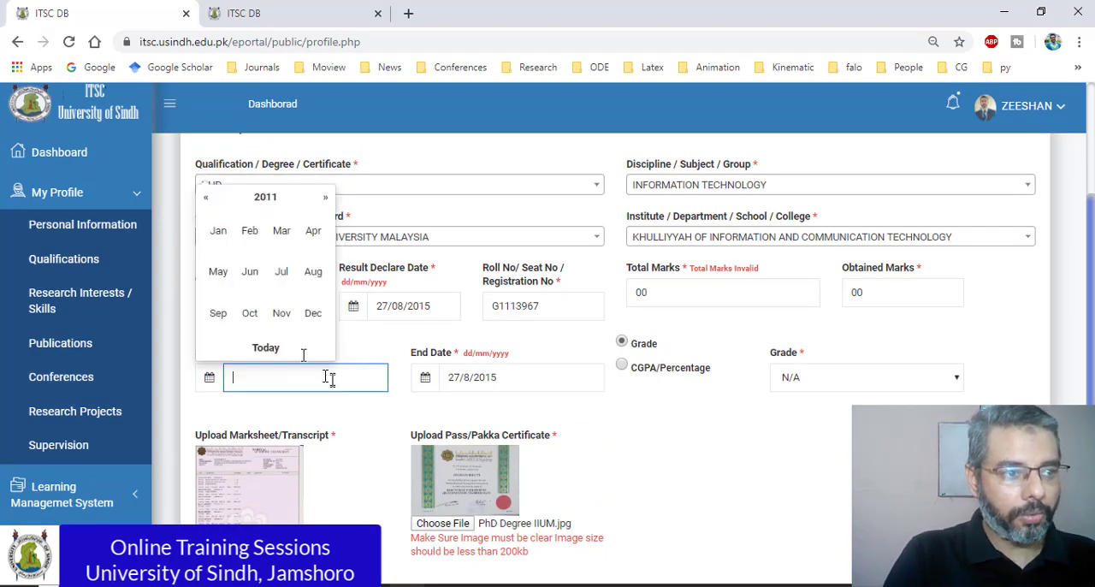
left_click(214, 315)
left_click(291, 229)
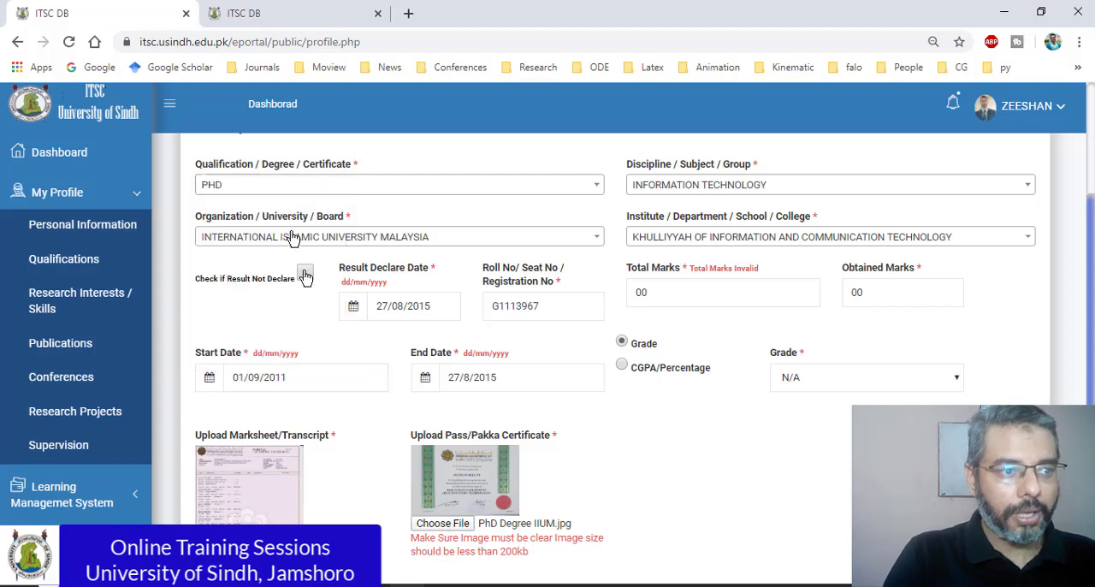
Step: Set the End Date to 27/08/2015 from the calendar and save the PhD qualification
left_click(446, 383)
left_click(526, 270)
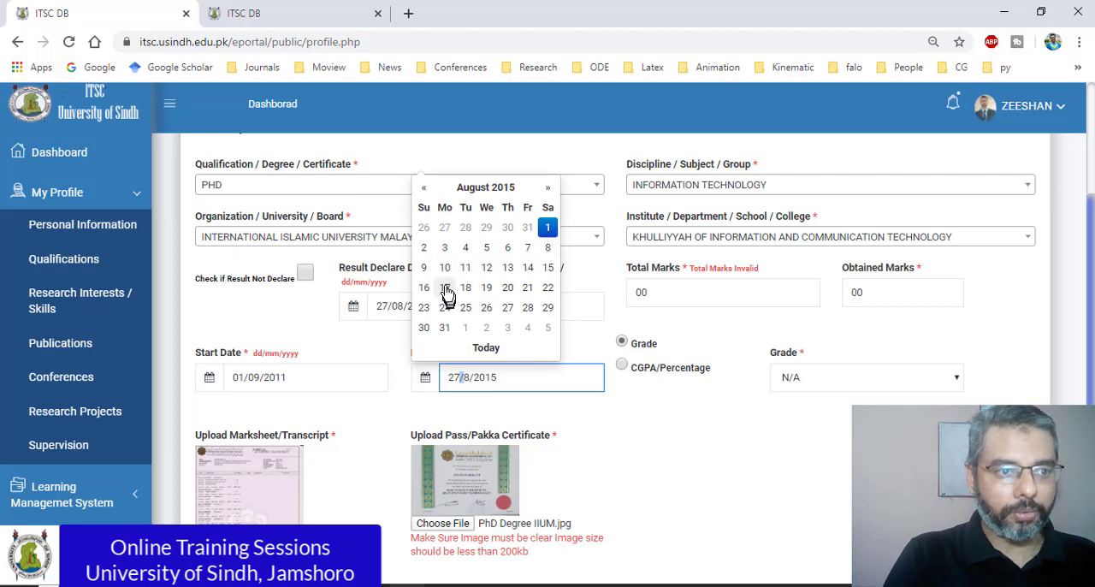
left_click(510, 307)
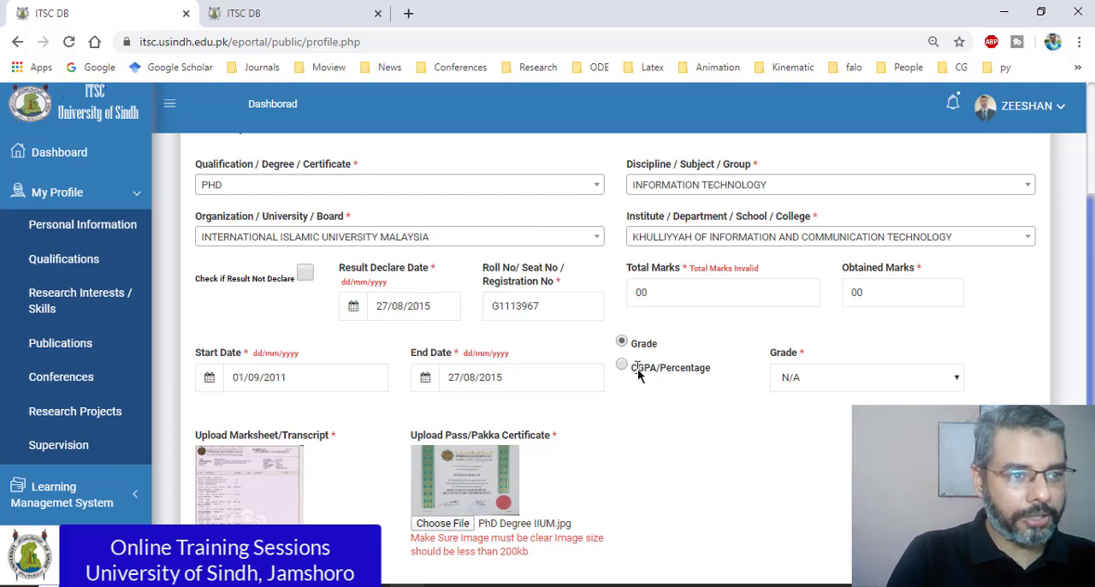
scroll(640, 367, "down", 3)
left_click(209, 375)
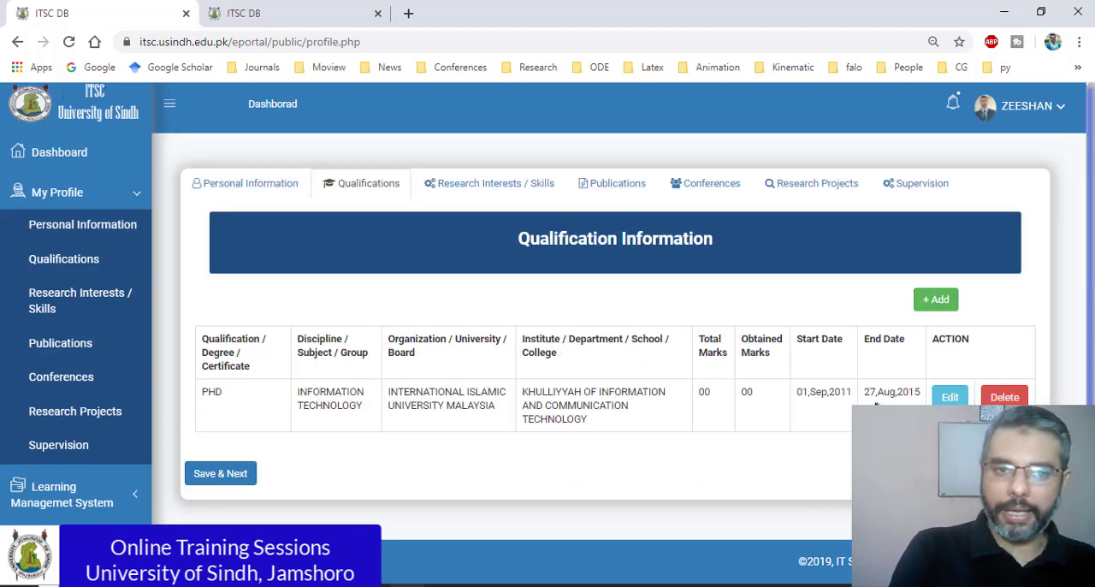
Step: Open a blank Add Qualification form and look through the Qualification / Degree / Certificate choices without selecting one
left_click(941, 301)
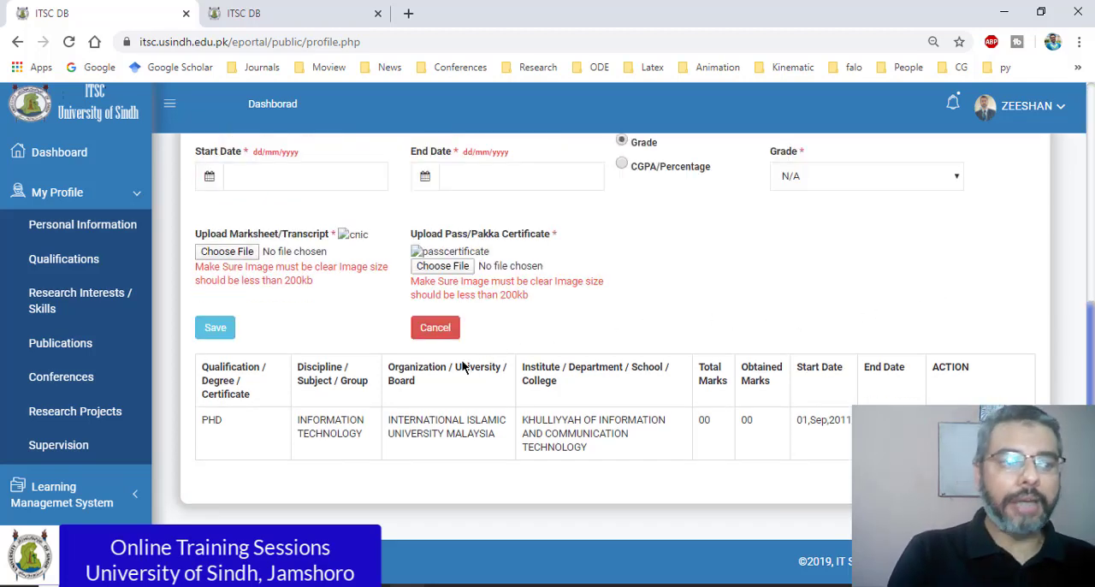
scroll(501, 370, "up", 3)
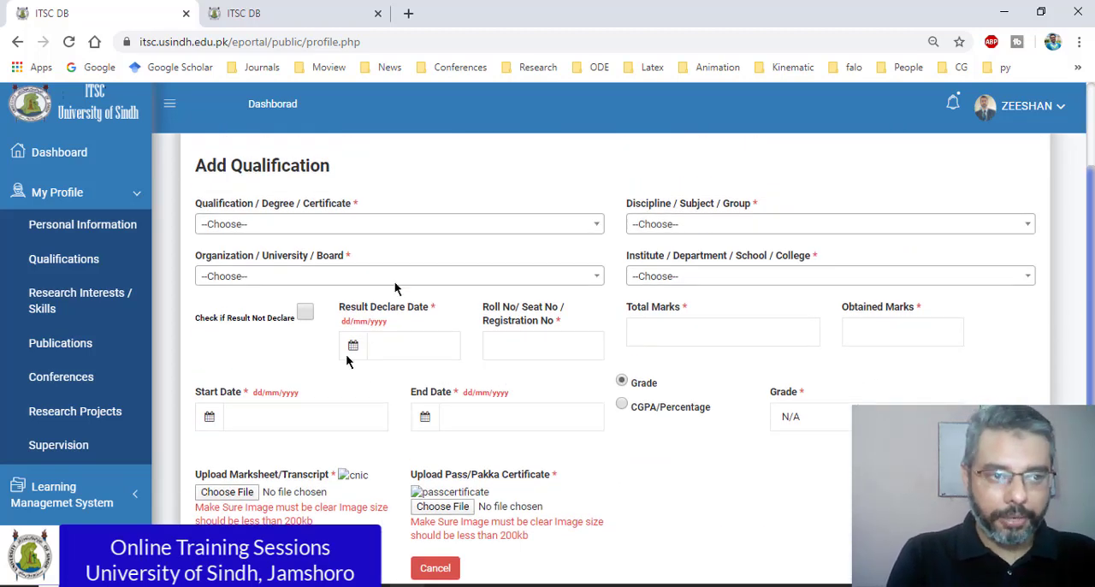
left_click(523, 227)
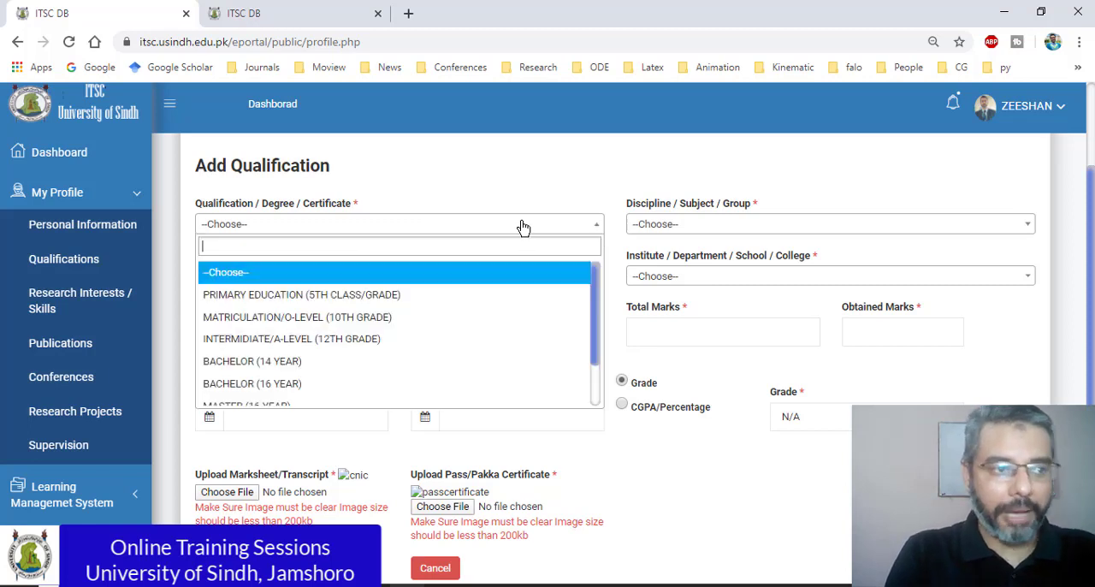
left_click_drag(592, 307, 602, 355)
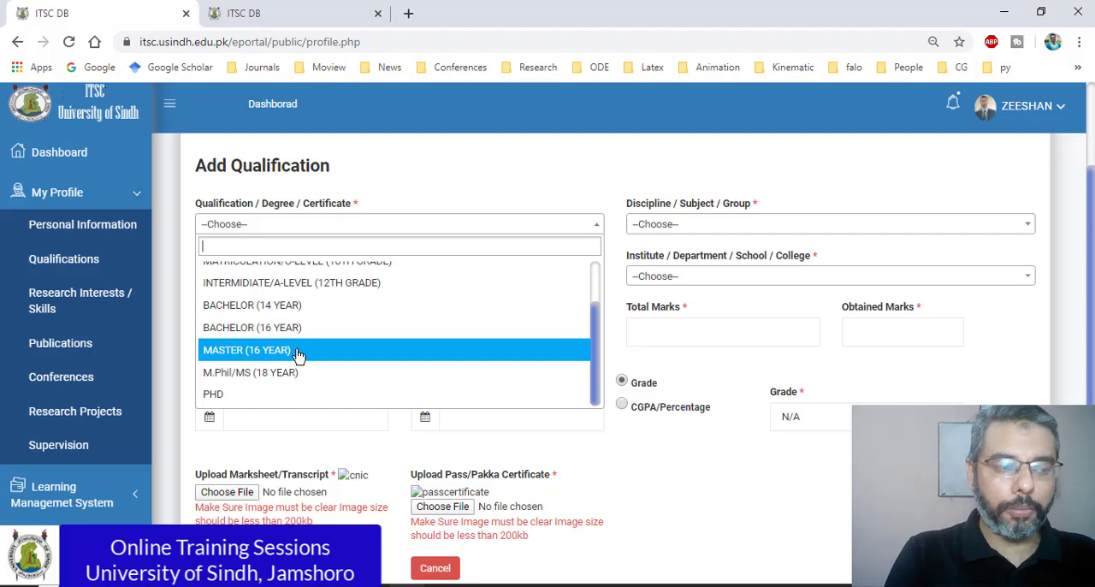
scroll(291, 346, "up", 3)
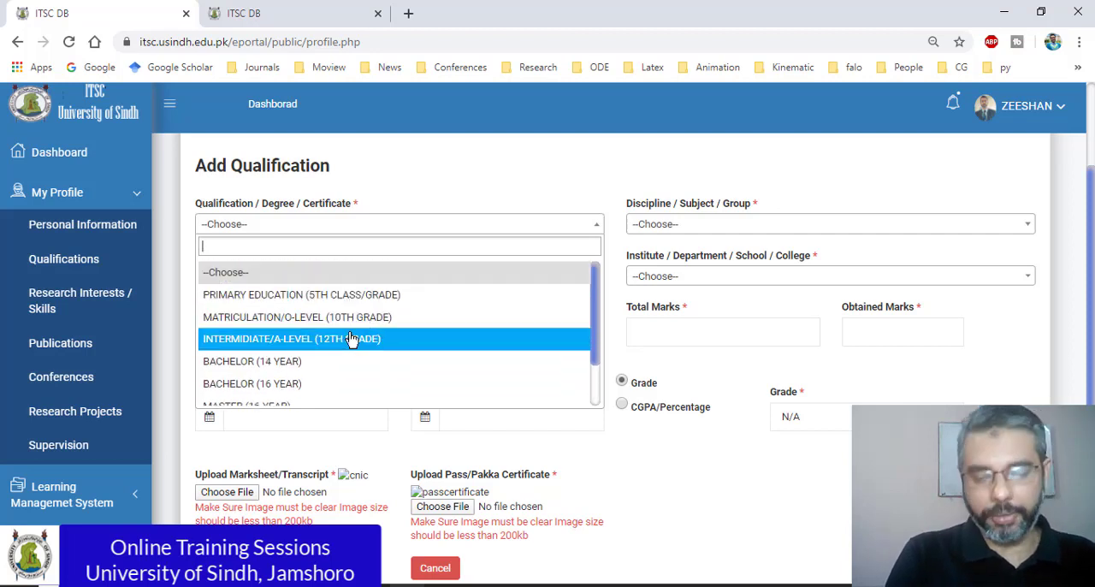
scroll(342, 351, "down", 2)
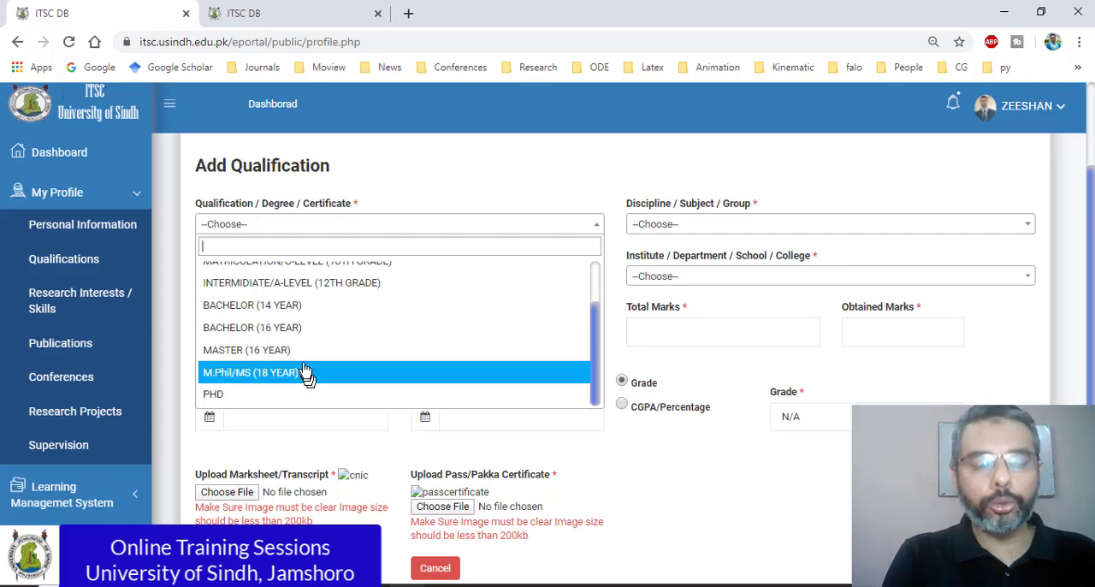
scroll(304, 374, "up", 2)
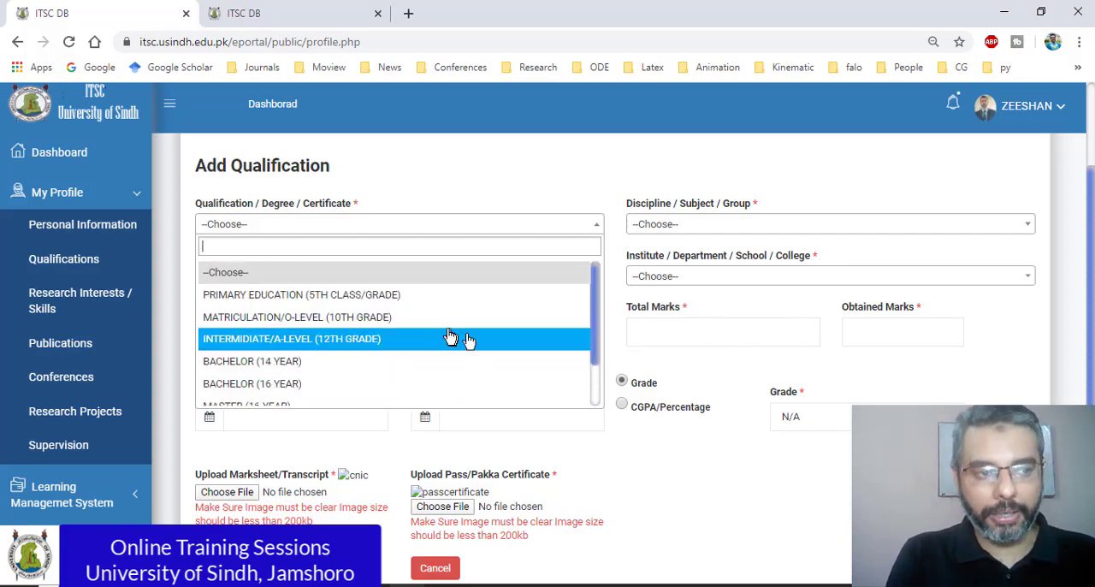
left_click(607, 205)
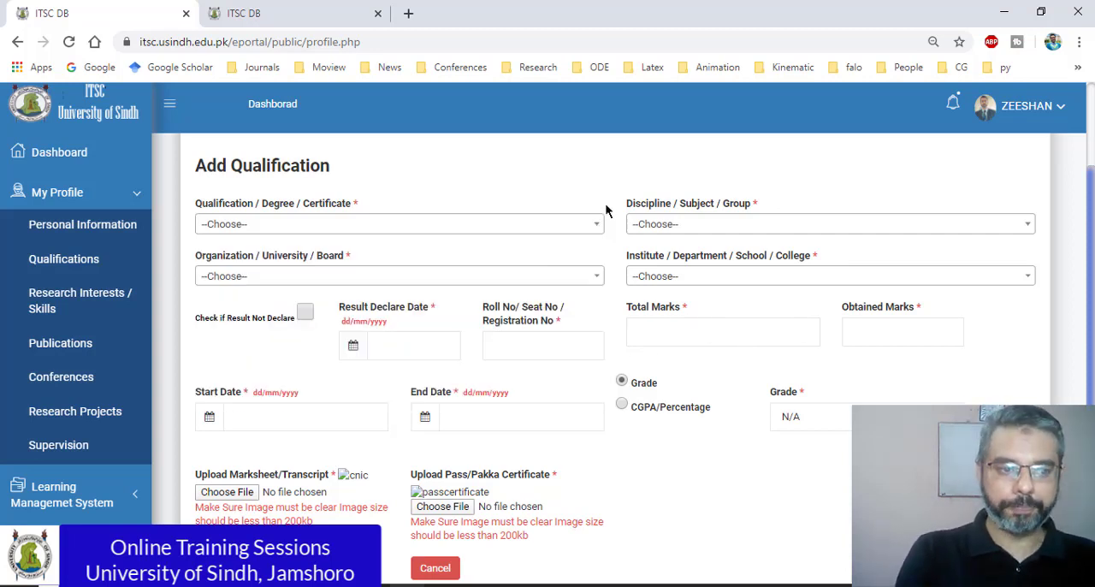
scroll(499, 362, "up", 2)
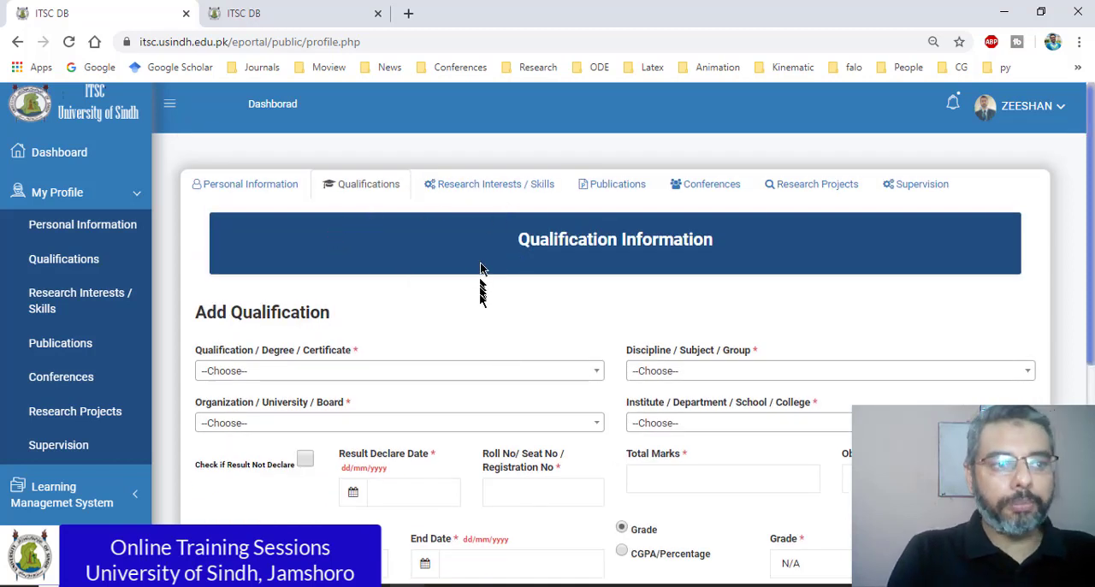